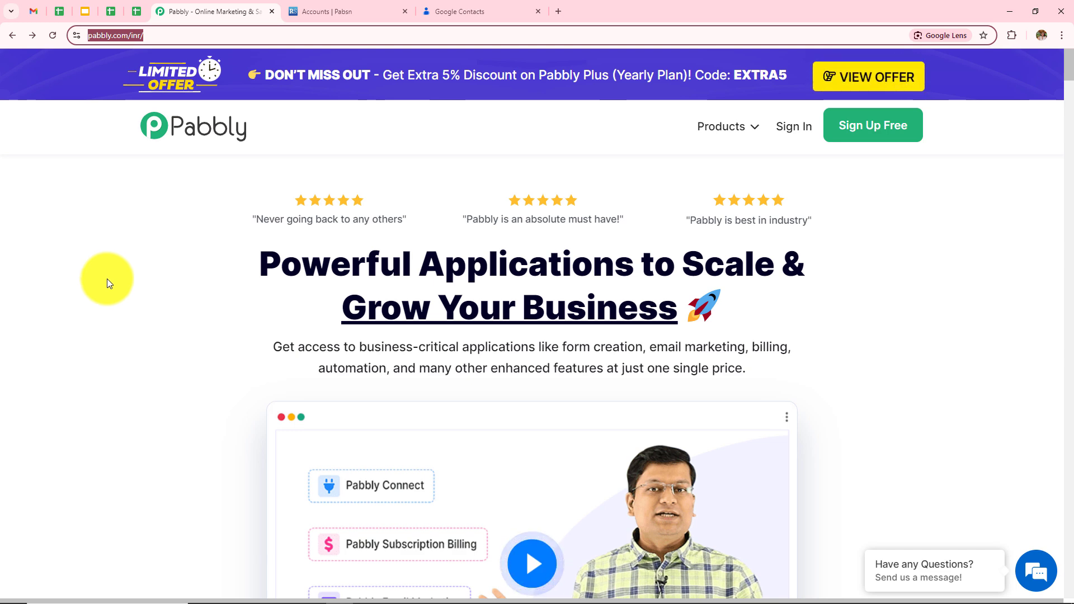
# Open Pabbly Connect from the Pabbly apps overview.
pyautogui.click(109, 283)
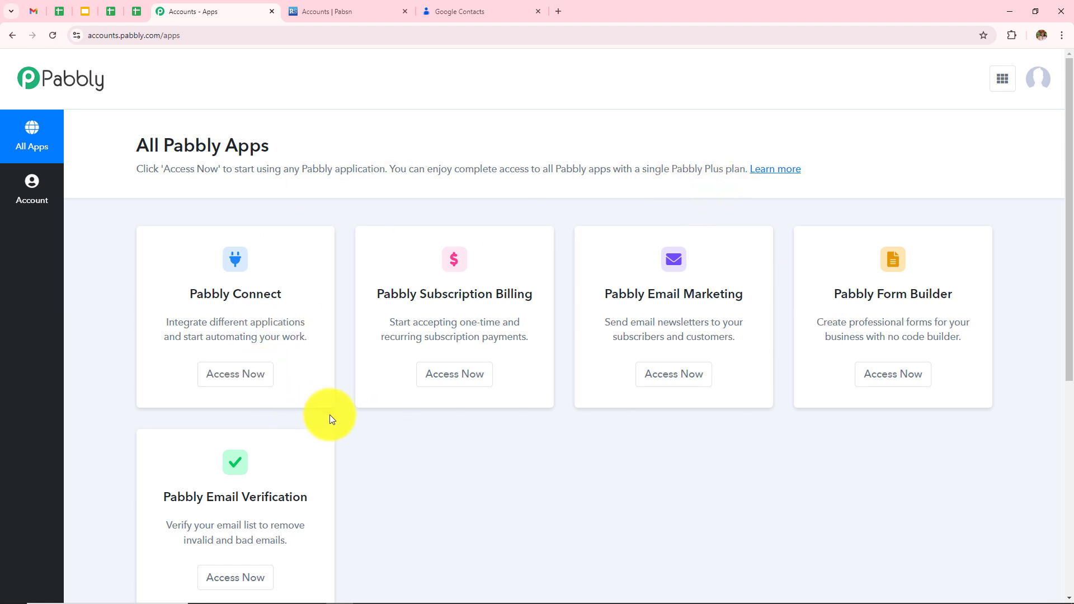
pyautogui.click(230, 387)
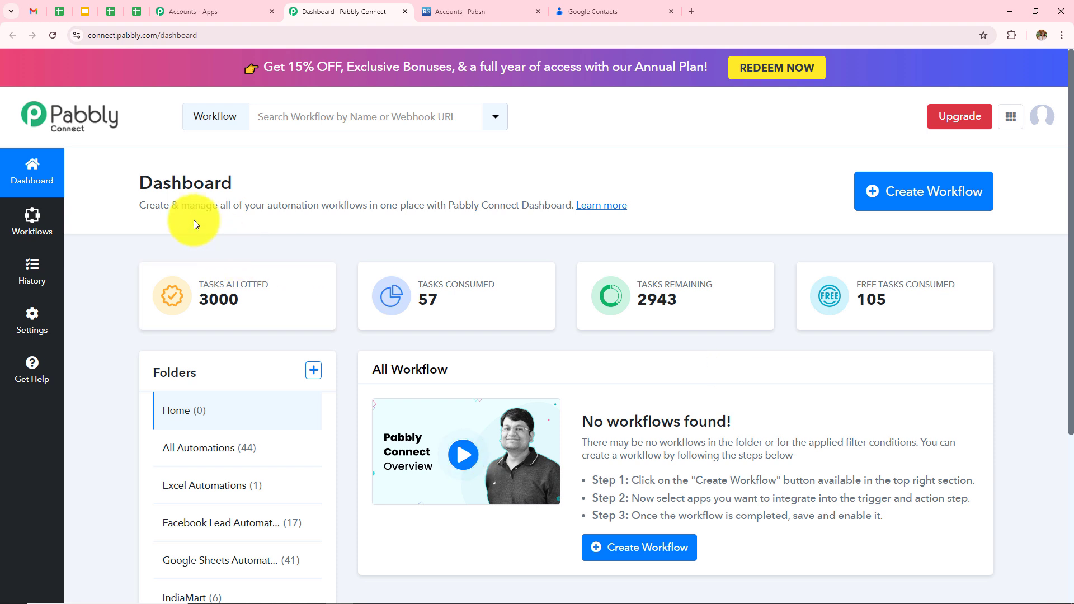
pyautogui.scroll(-2, 662, 410)
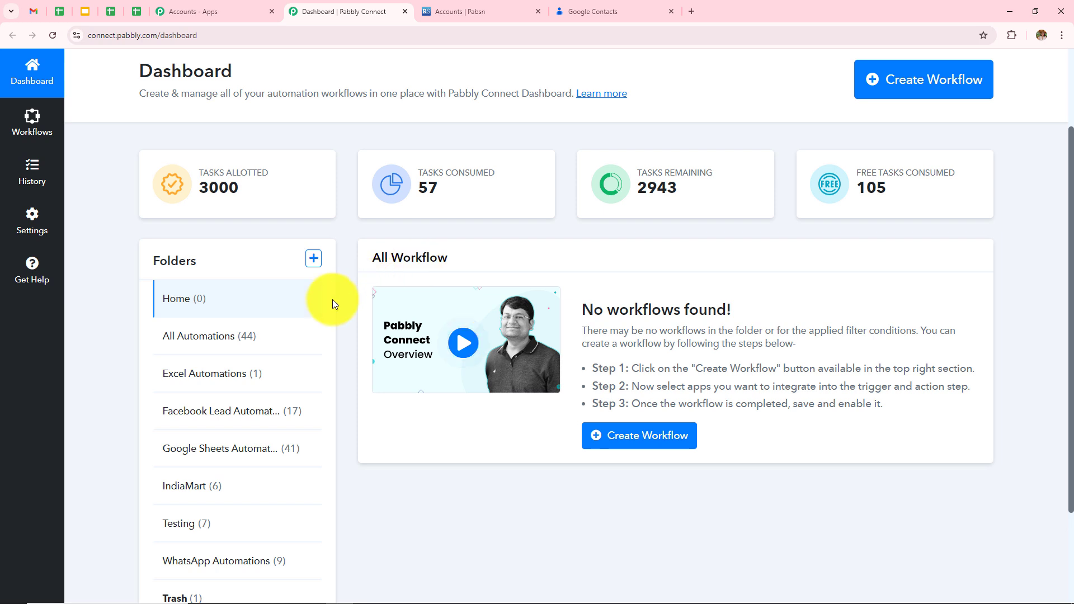
pyautogui.scroll(-2, 333, 300)
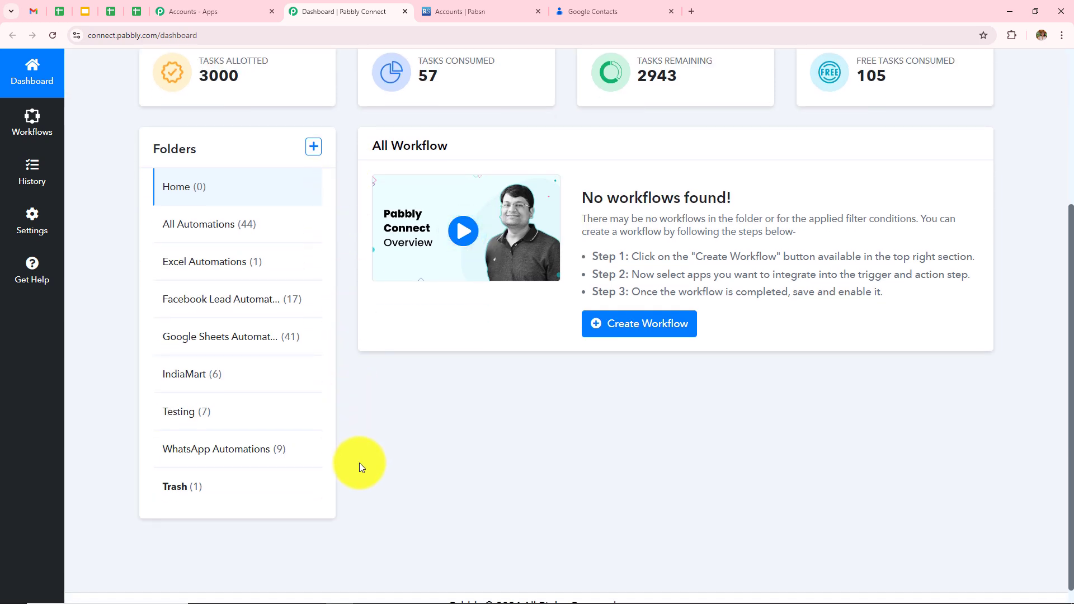
pyautogui.scroll(4, 359, 462)
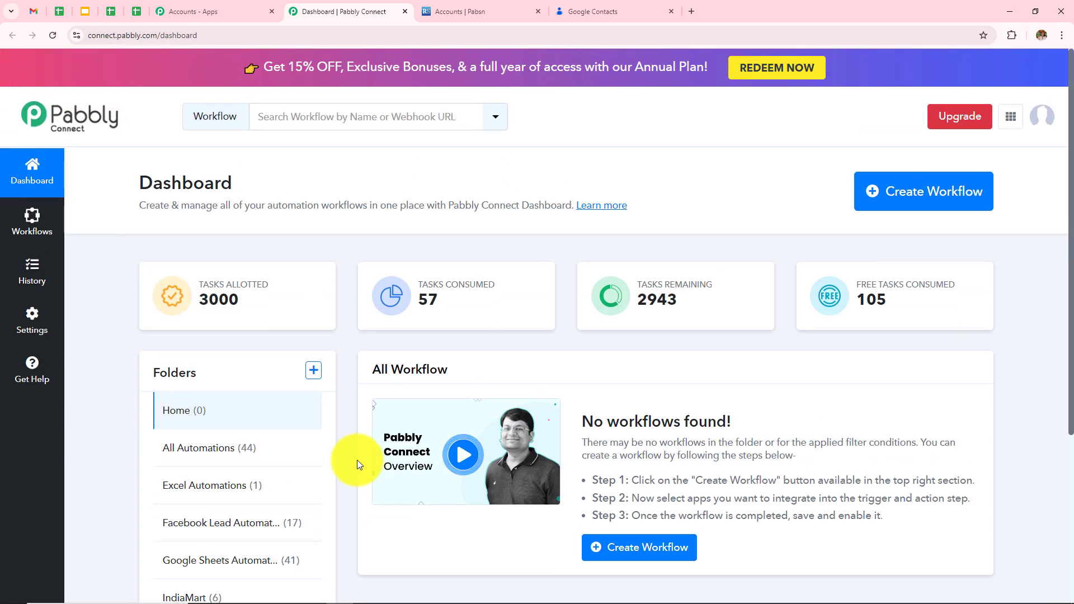
pyautogui.click(313, 371)
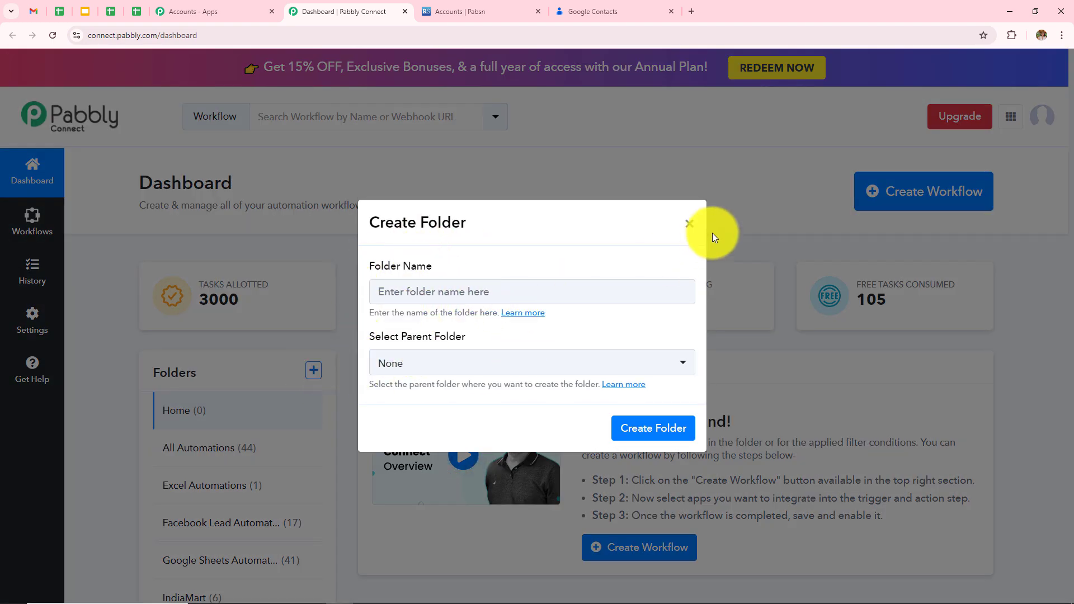
pyautogui.click(688, 224)
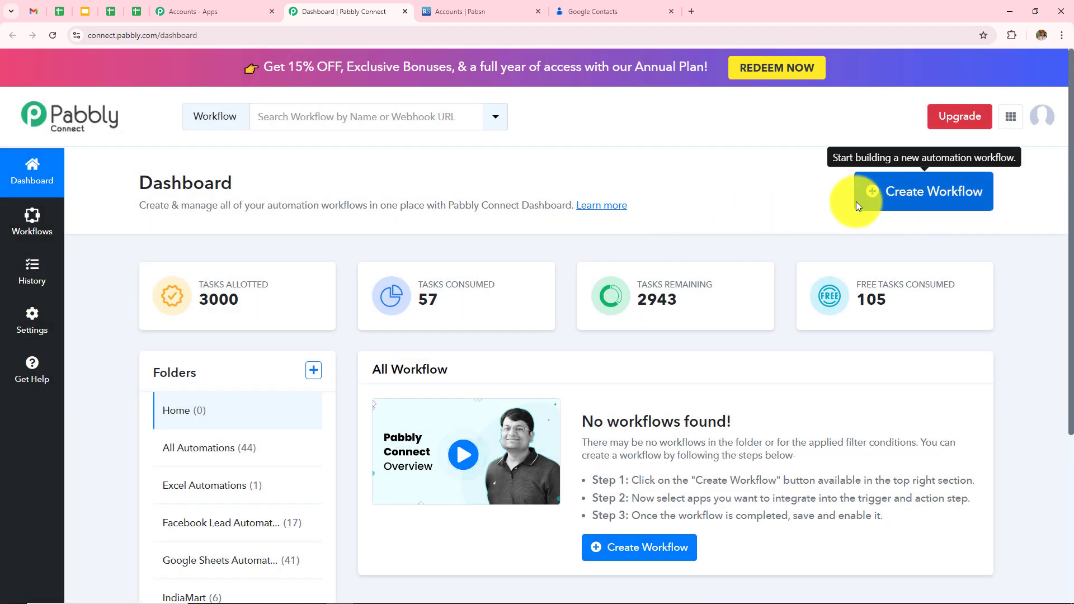
# Create a workflow named "How to Create Google Contact for RepairShopr Customer" in the All Automations folder.
pyautogui.click(920, 200)
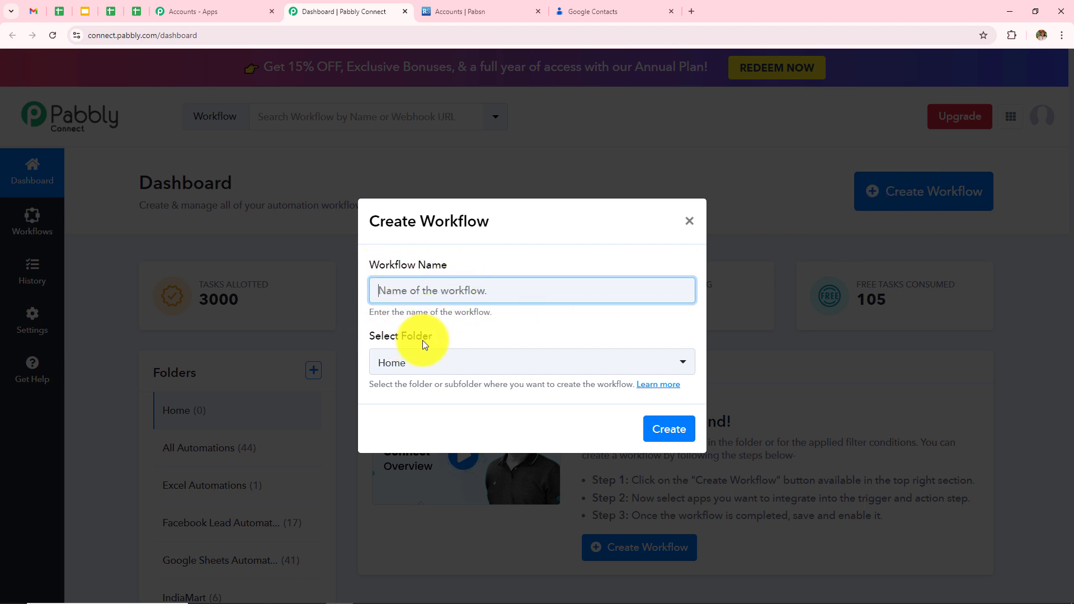
pyautogui.click(454, 294)
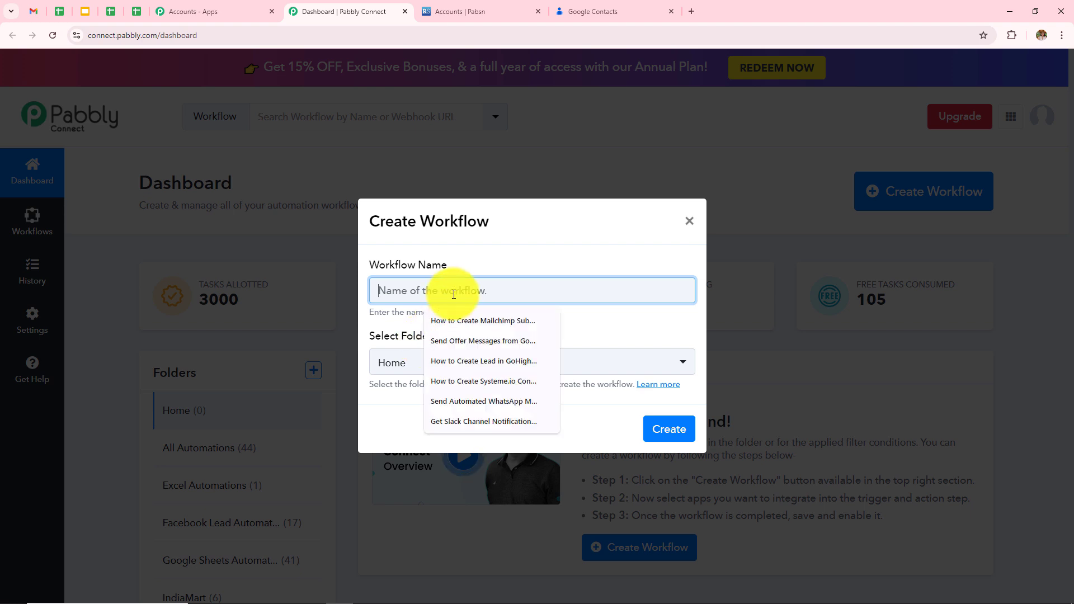
pyautogui.write('How to Create Google Contact for RepairShopr Customer')
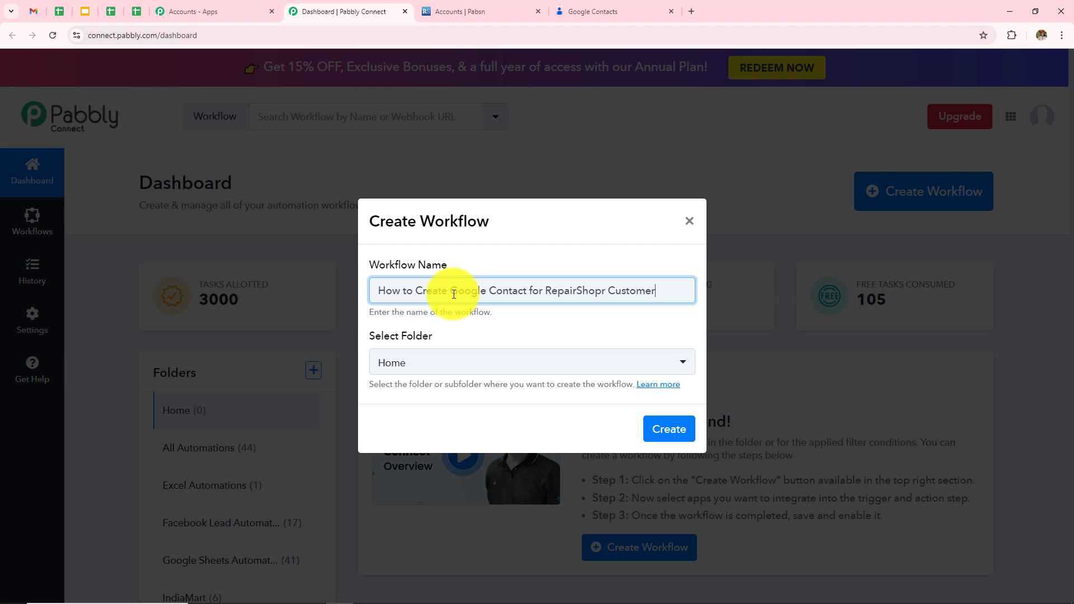
pyautogui.click(471, 363)
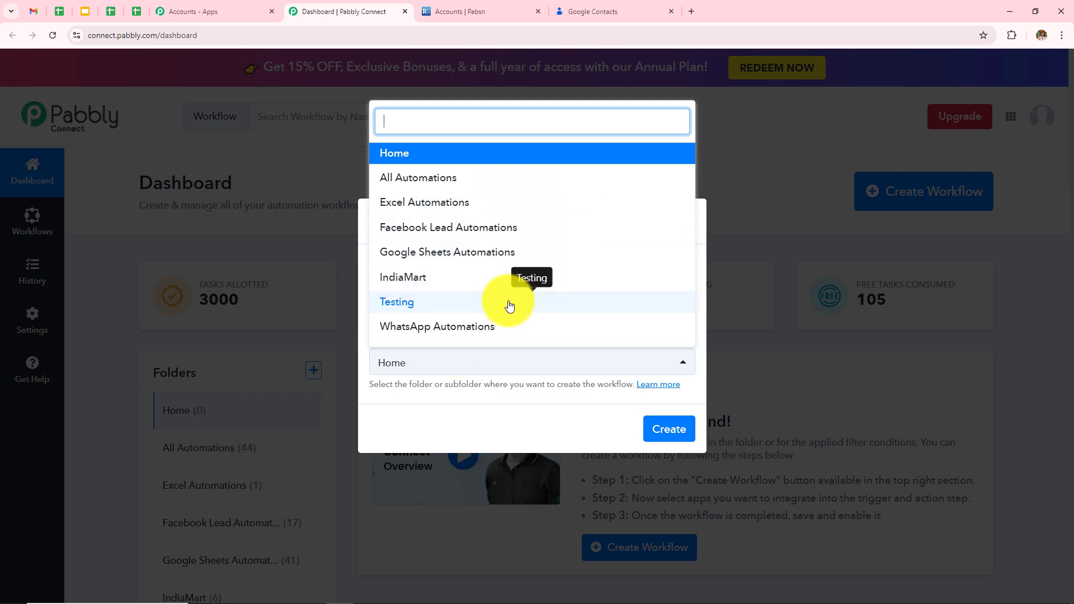
pyautogui.click(442, 181)
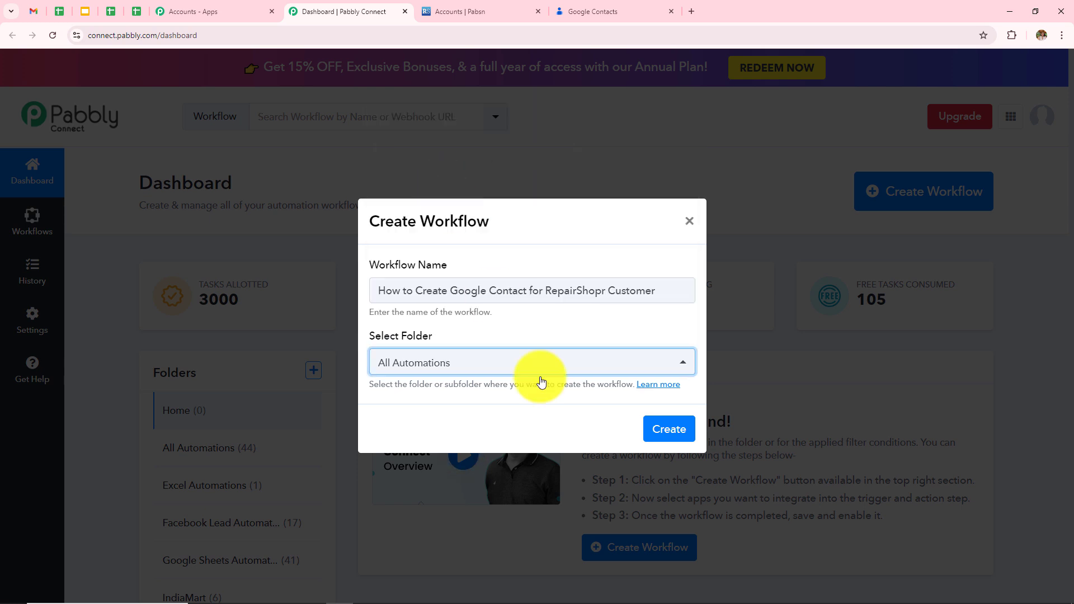
pyautogui.click(669, 429)
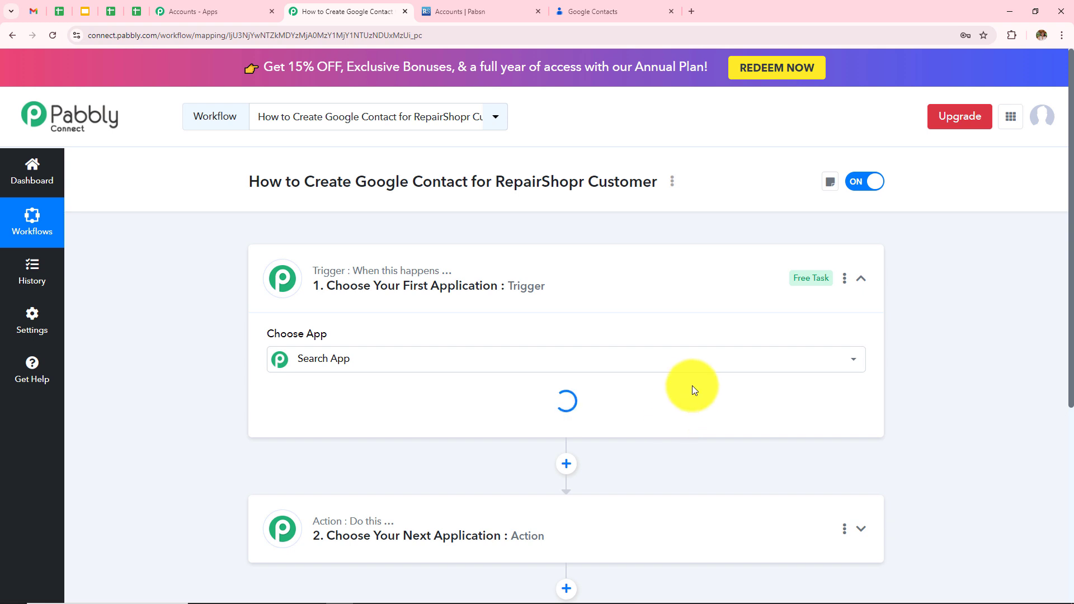
# Set the workflow's trigger application to RepairShopr with New Customer as the trigger event.
pyautogui.click(859, 281)
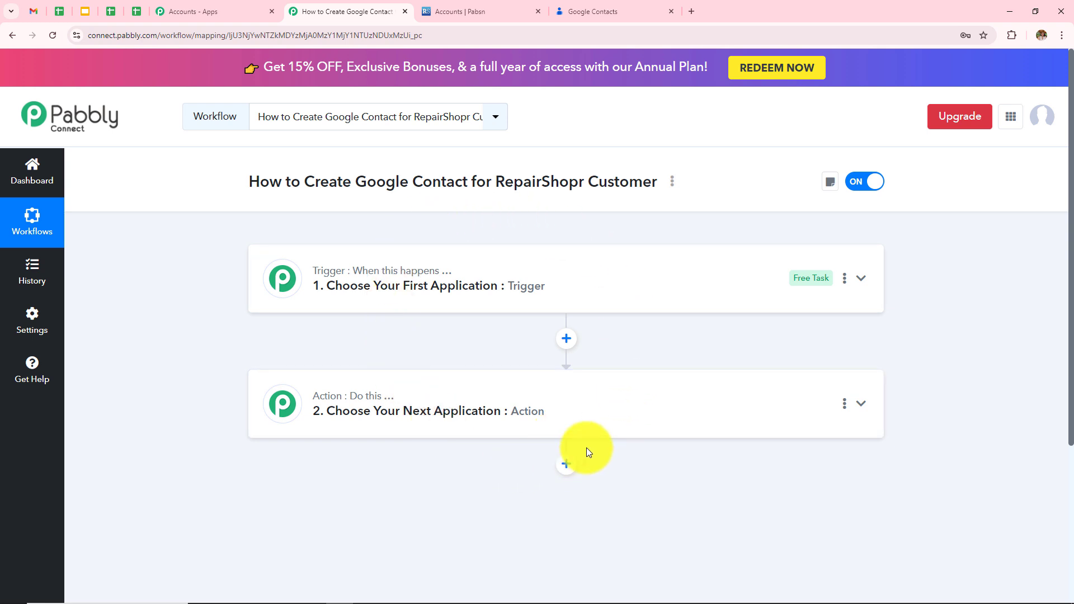
pyautogui.click(520, 304)
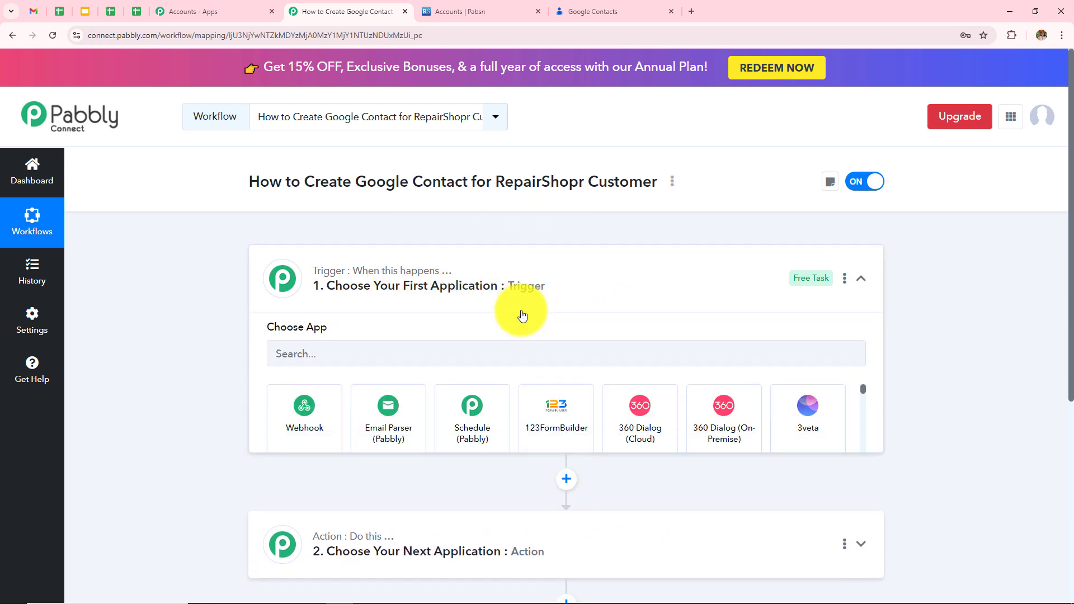
pyautogui.click(494, 358)
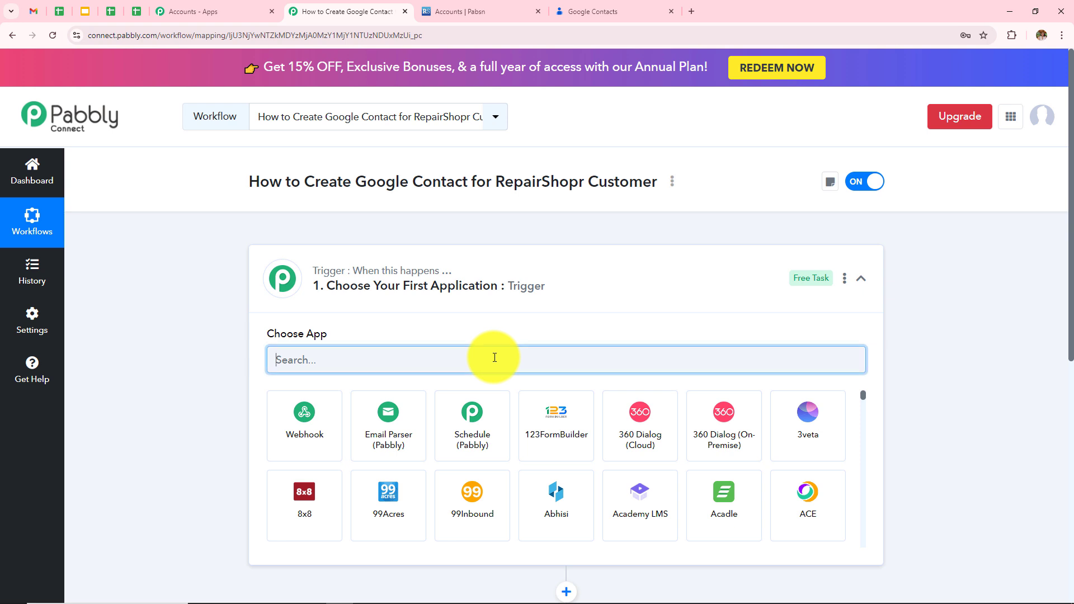
pyautogui.write('Repair')
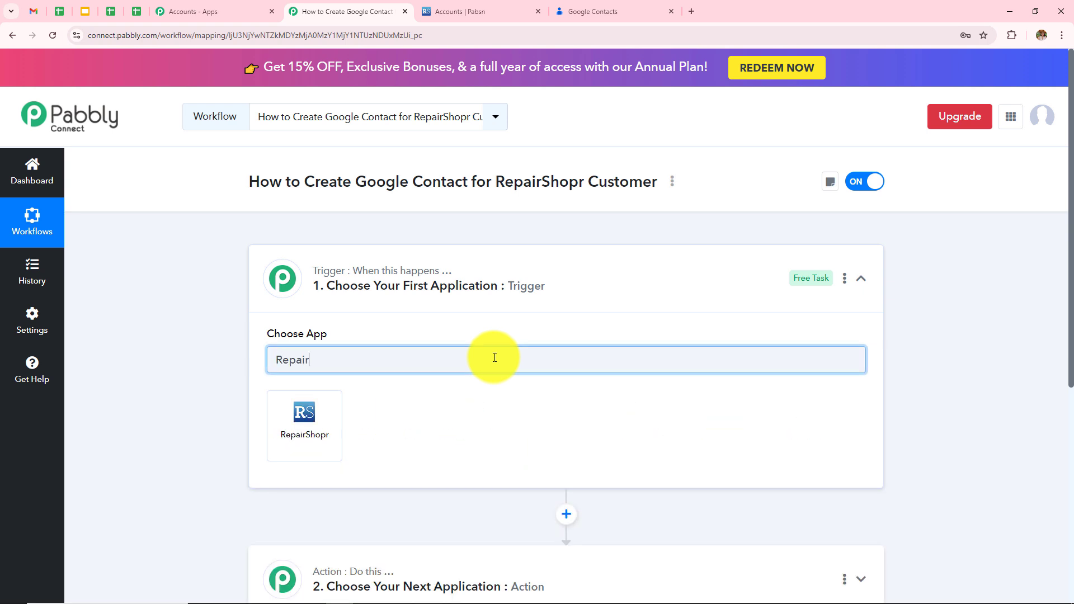
pyautogui.click(308, 422)
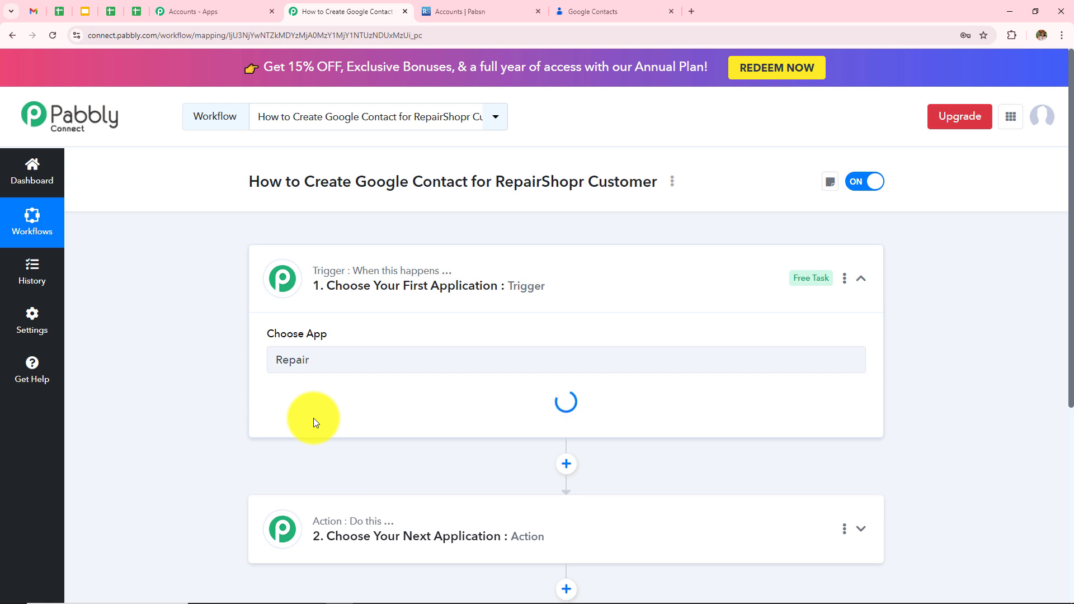
pyautogui.click(355, 418)
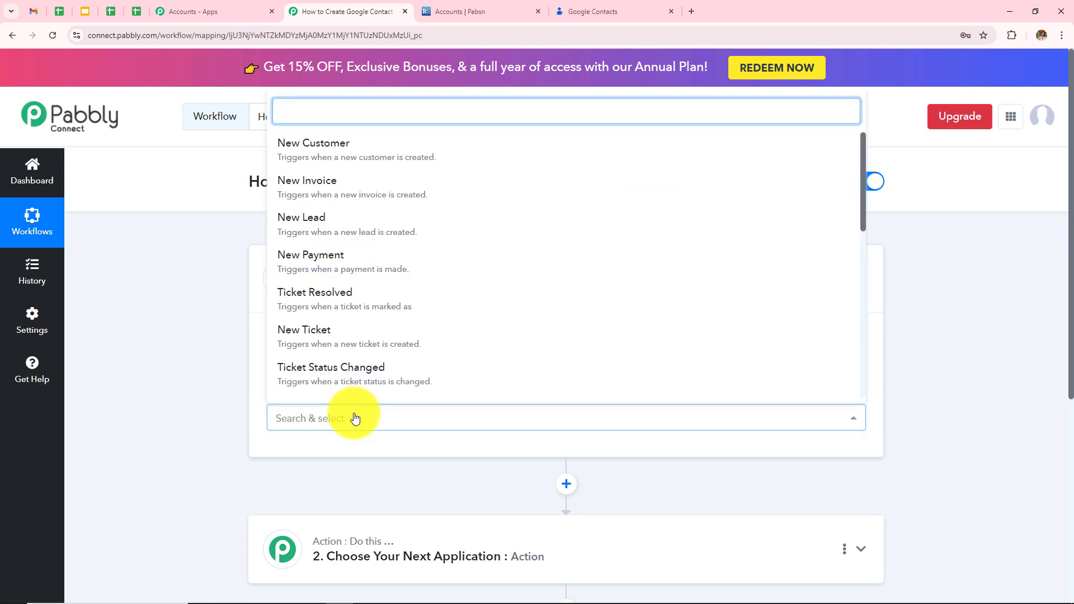
pyautogui.click(343, 144)
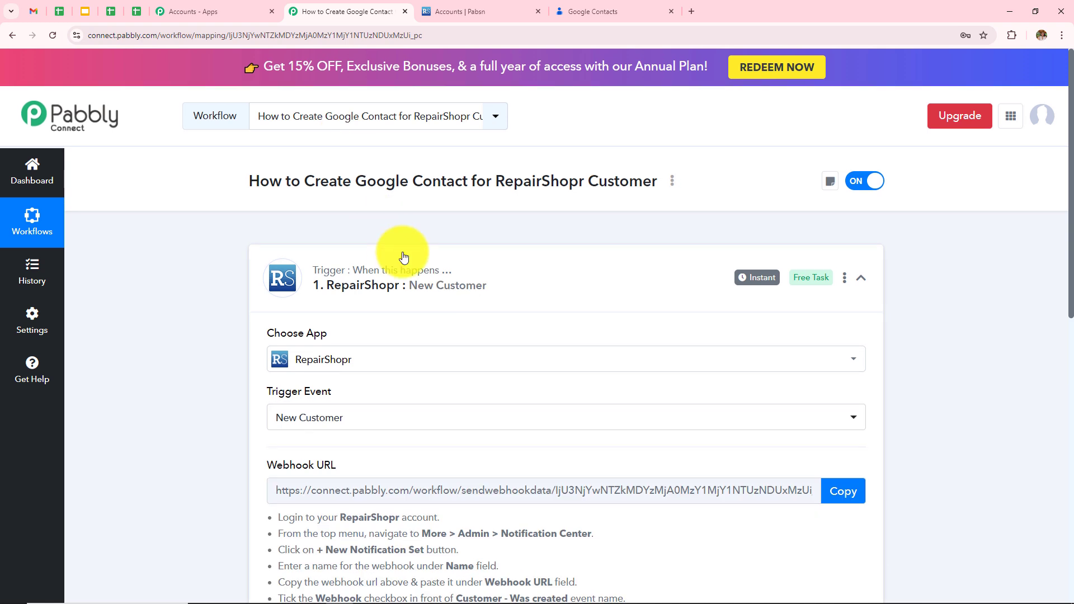
# Review the trigger's webhook instructions, switch to RepairShopr and start a new notification set named "New Customer".
pyautogui.scroll(-2, 403, 257)
pyautogui.scroll(-1, 402, 257)
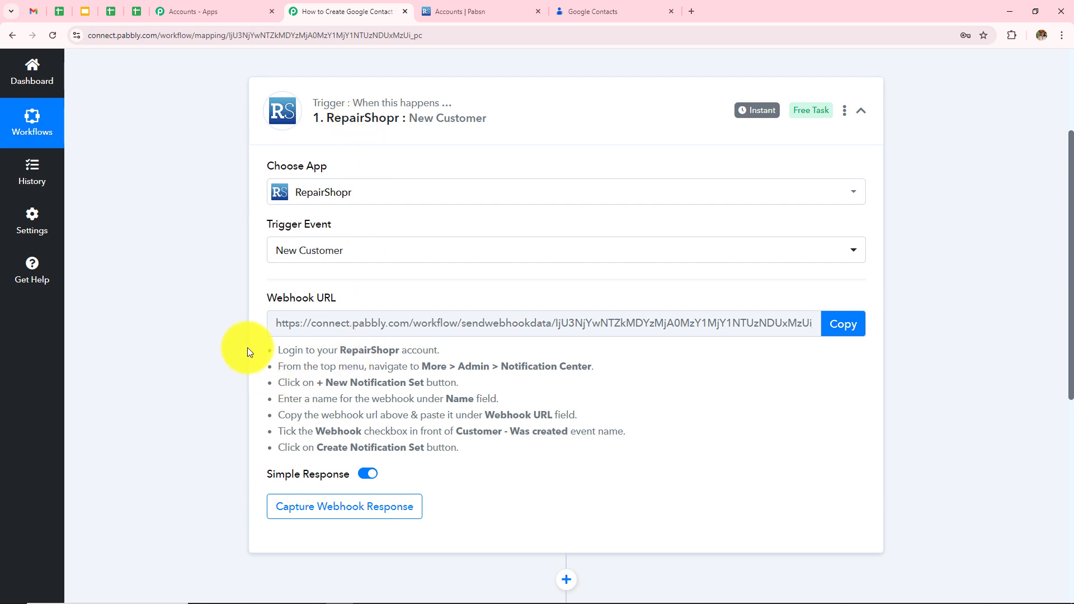
pyautogui.moveTo(260, 344); pyautogui.dragTo(485, 474)
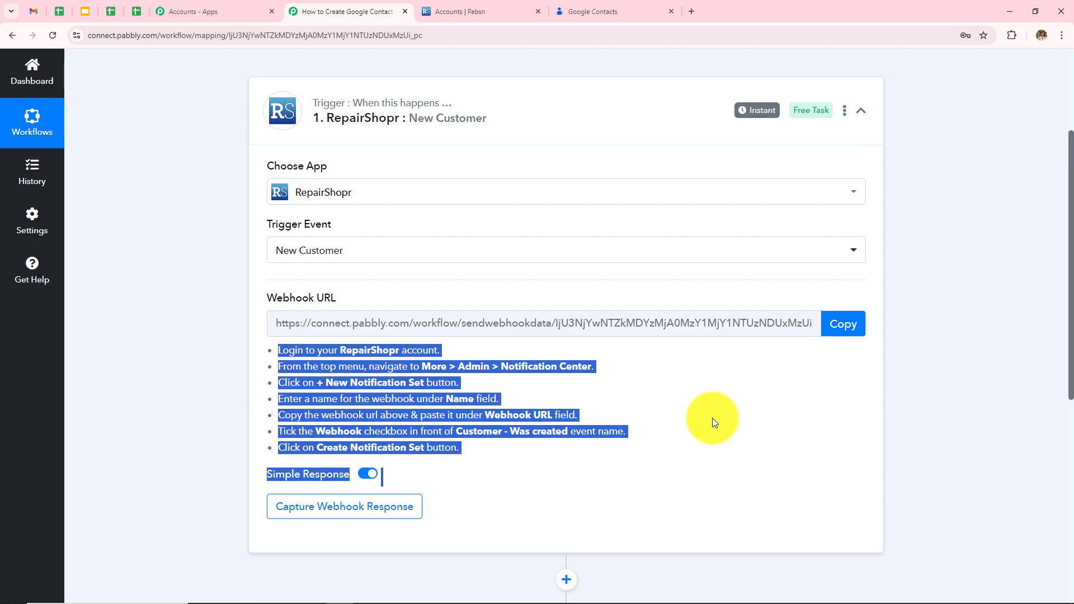
pyautogui.click(712, 418)
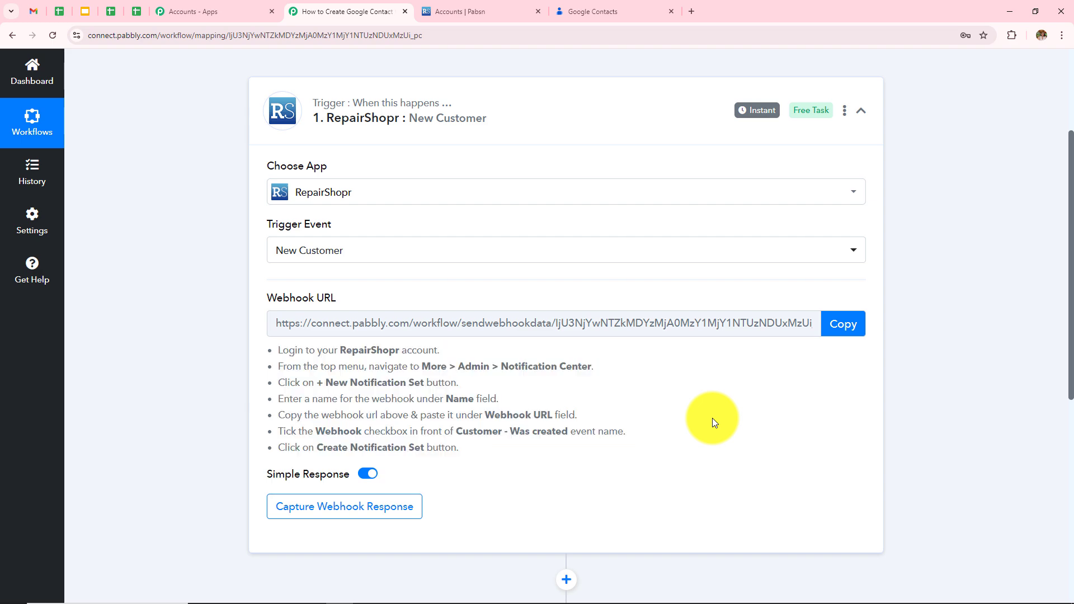
pyautogui.hotkey('ctrl', 'Tab')
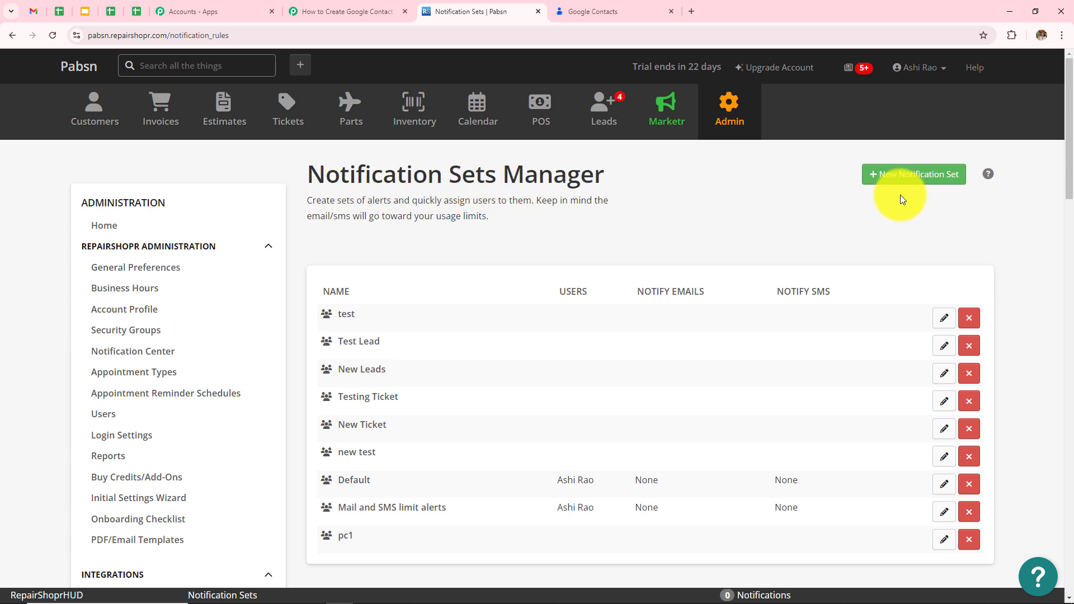
pyautogui.click(937, 180)
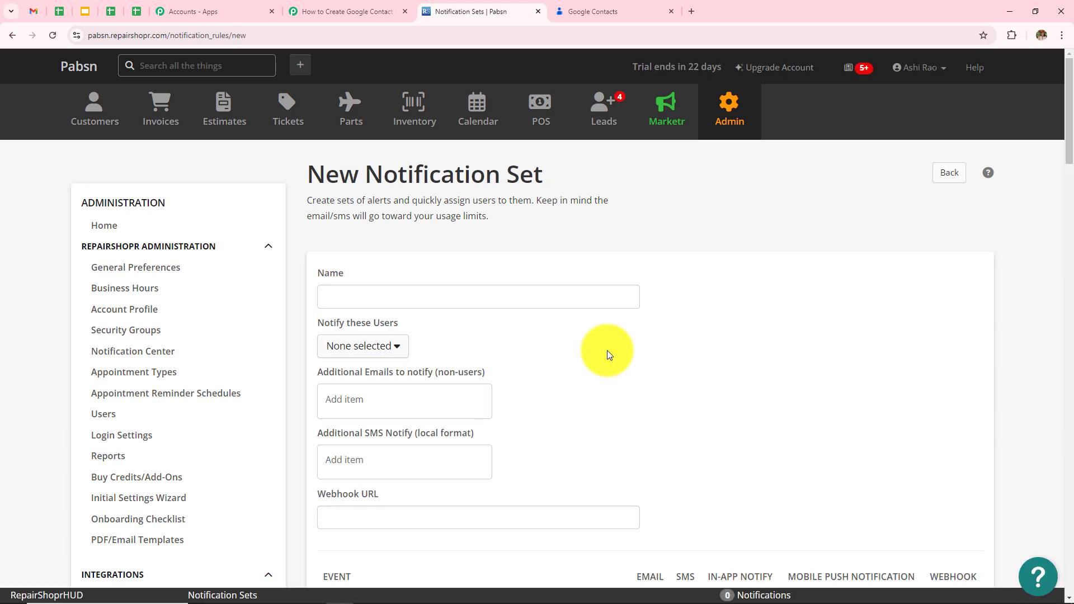
pyautogui.click(440, 302)
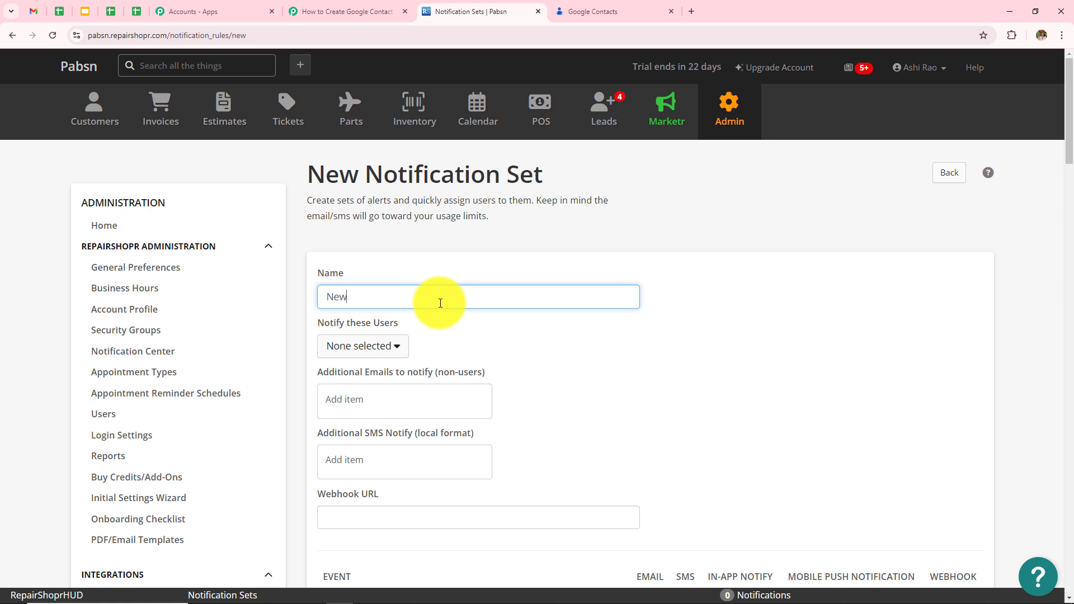
pyautogui.write('New Customer')
pyautogui.click(597, 299)
# Copy the trigger's webhook URL from Pabbly Connect and paste it as the Webhook URL of the RepairShopr notification set.
pyautogui.scroll(-2, 598, 300)
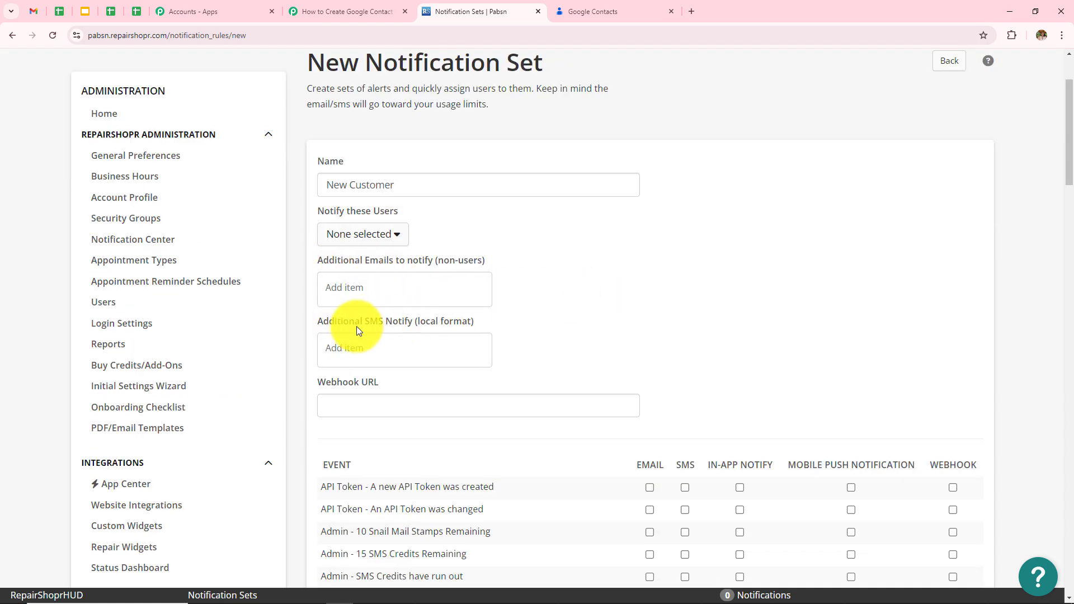
pyautogui.scroll(-2, 605, 270)
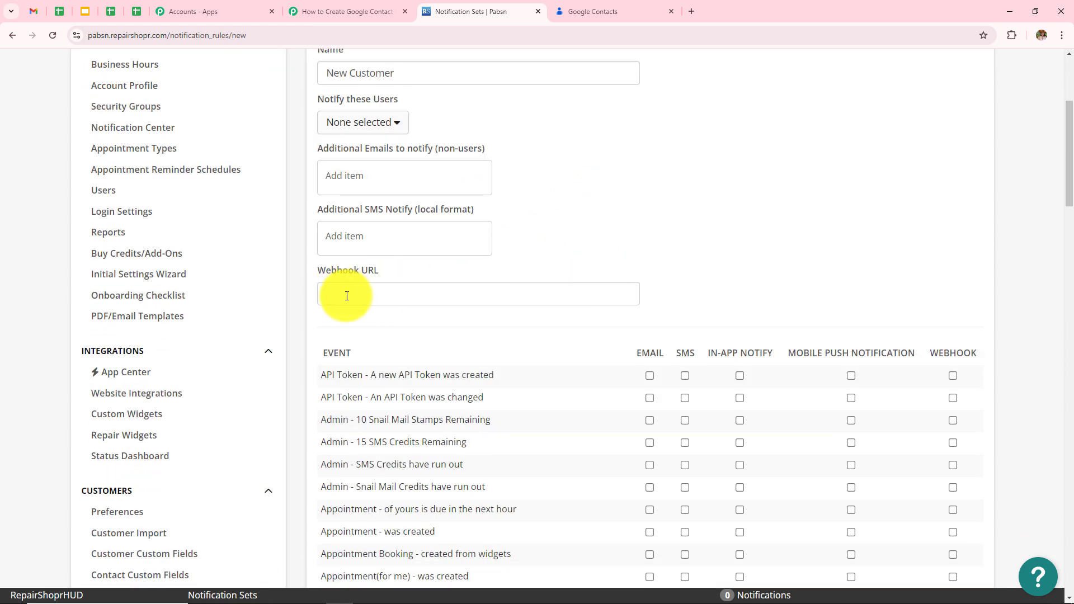
pyautogui.moveTo(314, 268); pyautogui.dragTo(394, 271)
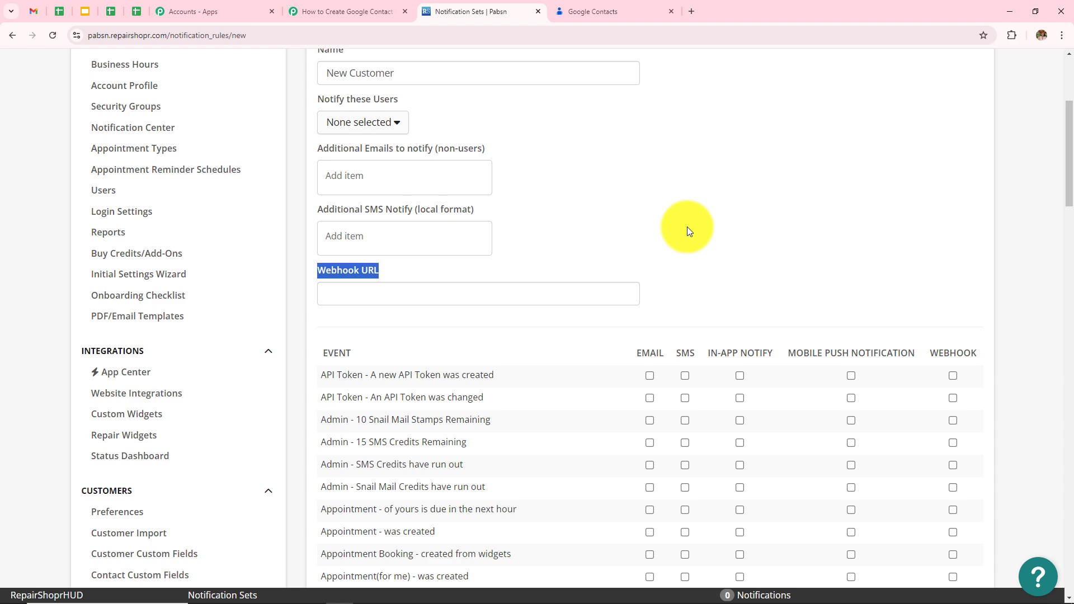
pyautogui.click(367, 11)
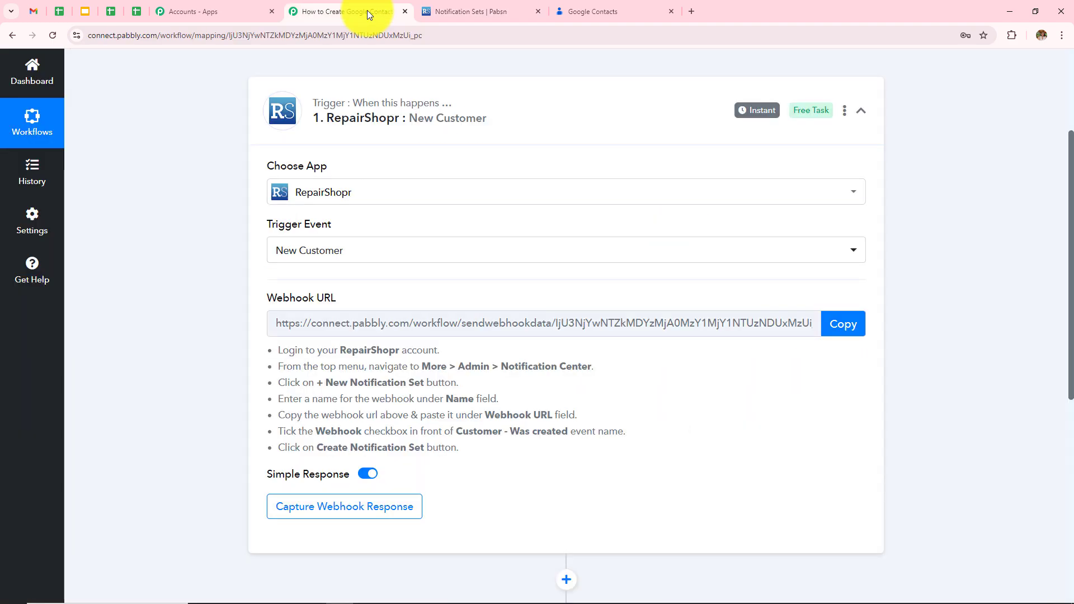
pyautogui.click(841, 330)
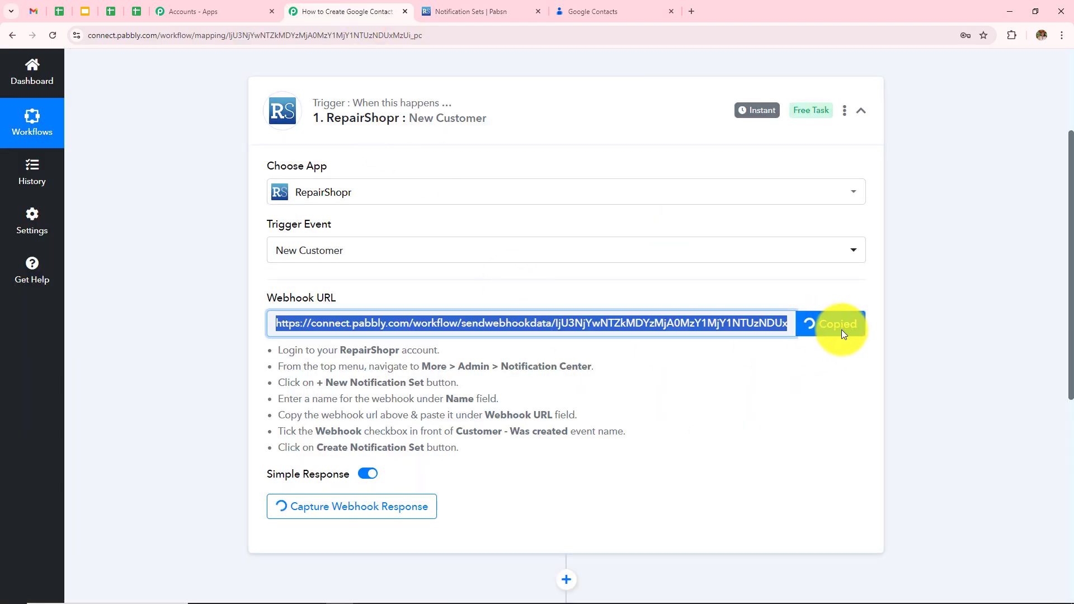
pyautogui.click(458, 10)
pyautogui.click(390, 293)
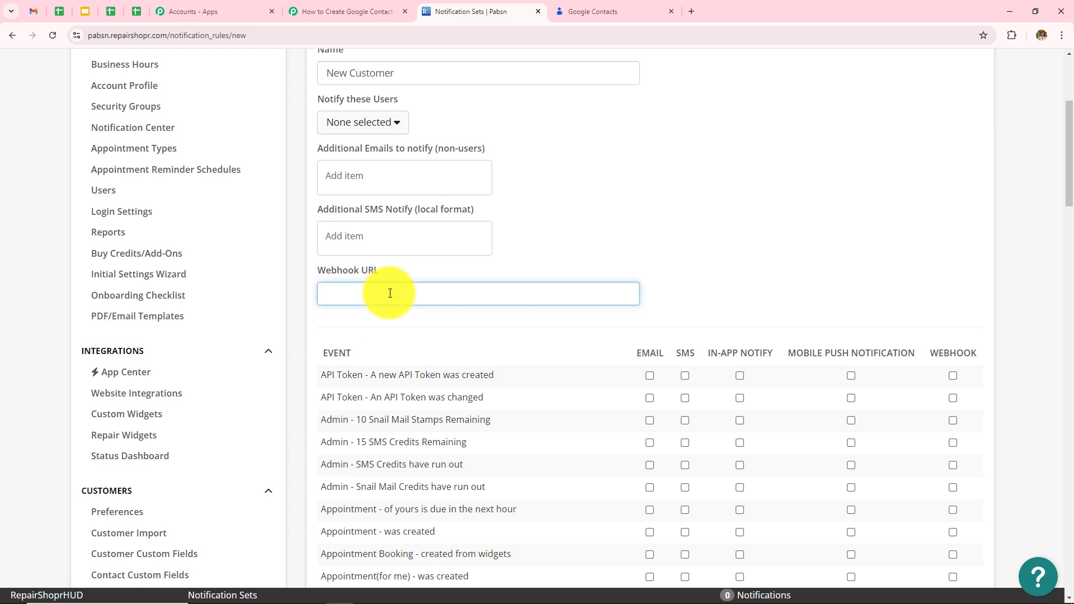
pyautogui.hotkey('ctrl', 'v')
# Enable the webhook for the "Customer - Was created" event and create the notification set in RepairShopr.
pyautogui.scroll(-3, 723, 192)
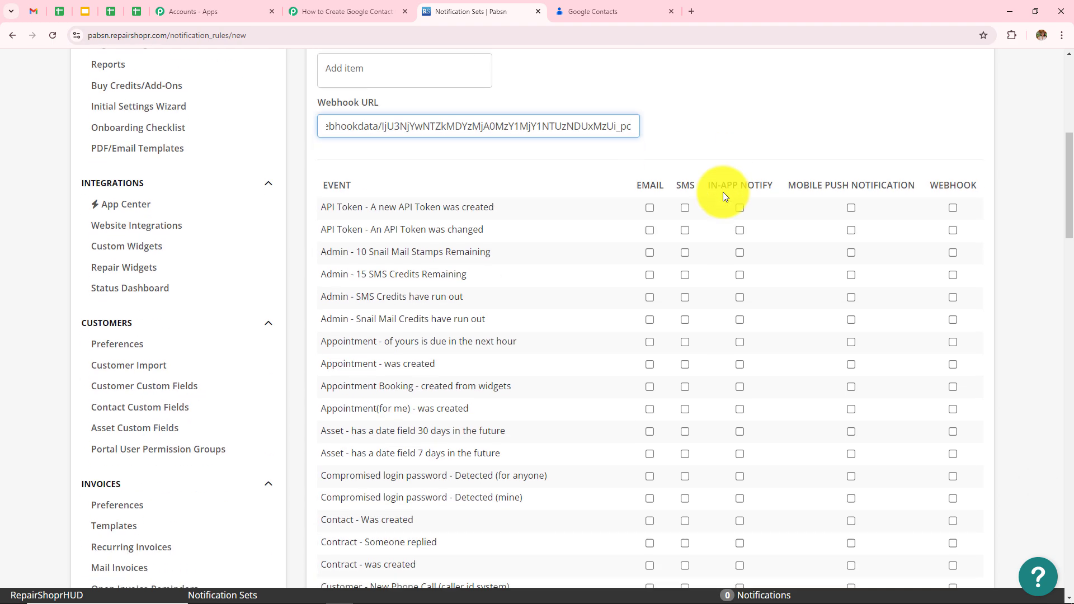
pyautogui.click(330, 13)
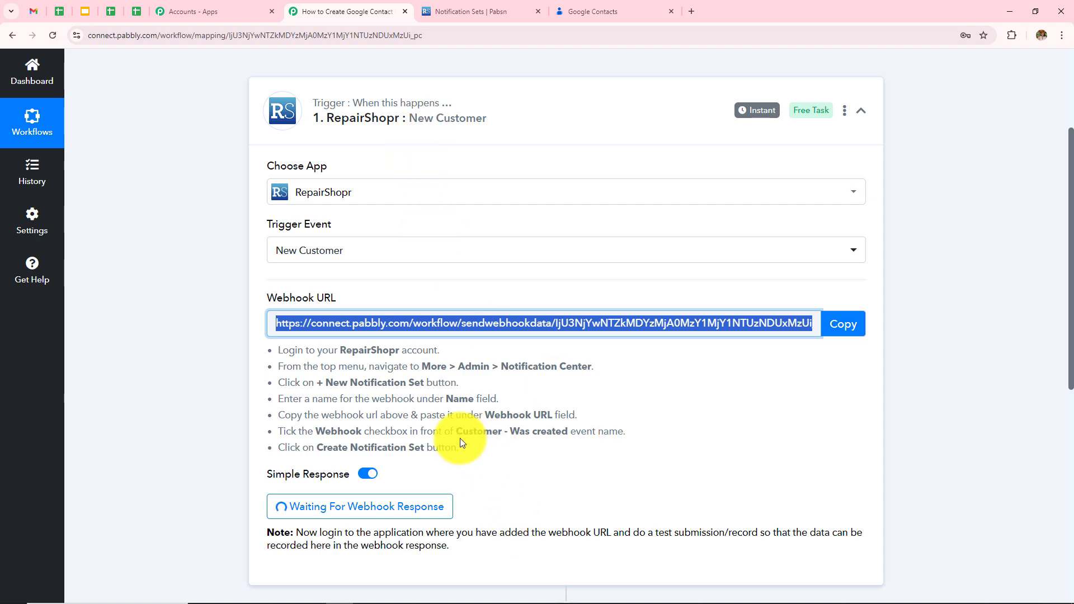
pyautogui.click(471, 12)
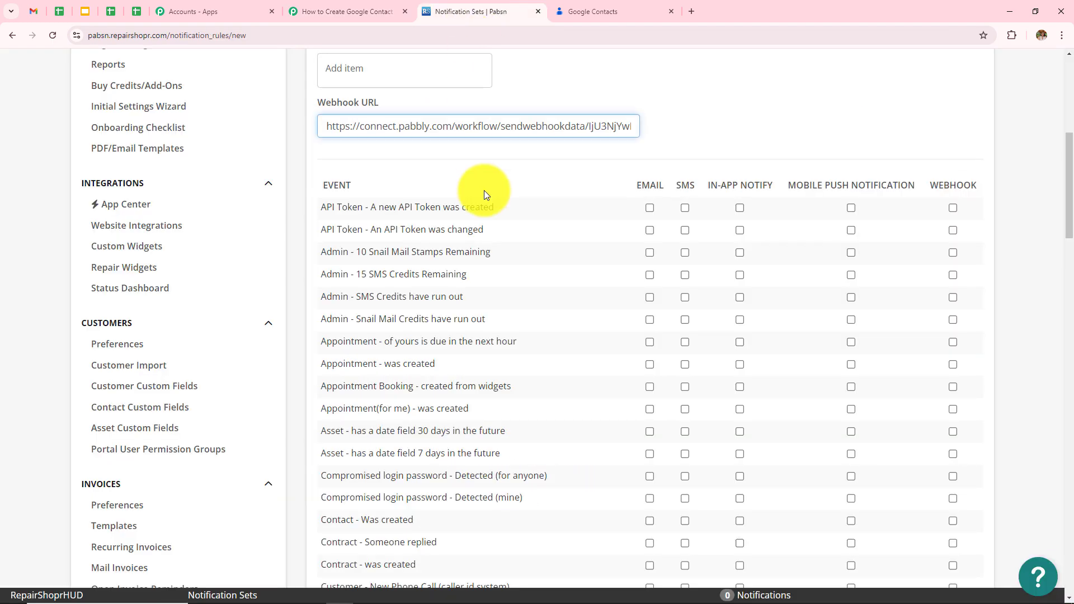
pyautogui.scroll(-6, 504, 336)
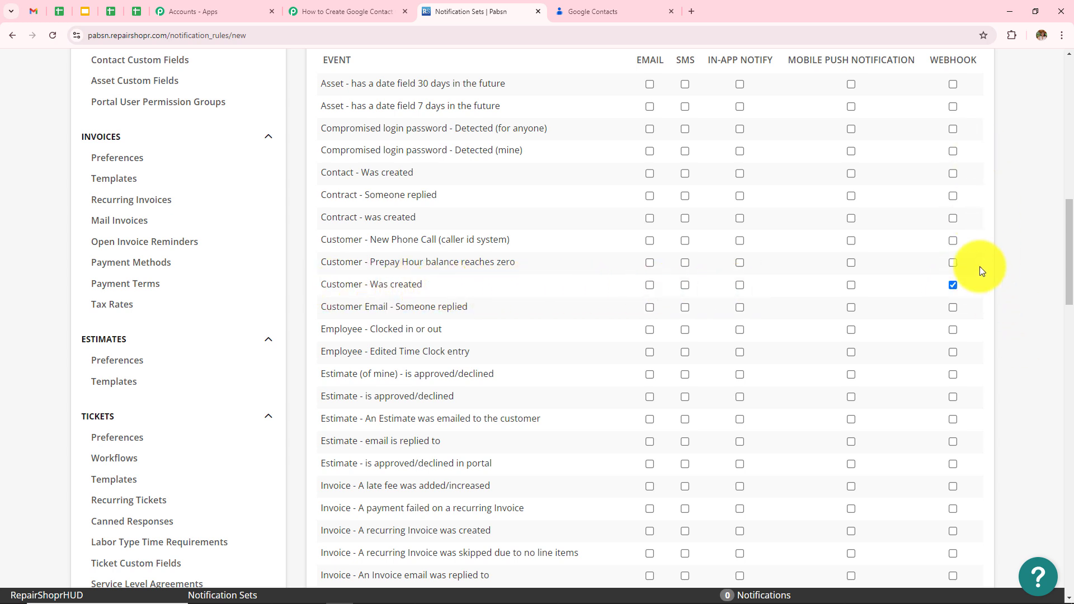
pyautogui.scroll(-18, 991, 307)
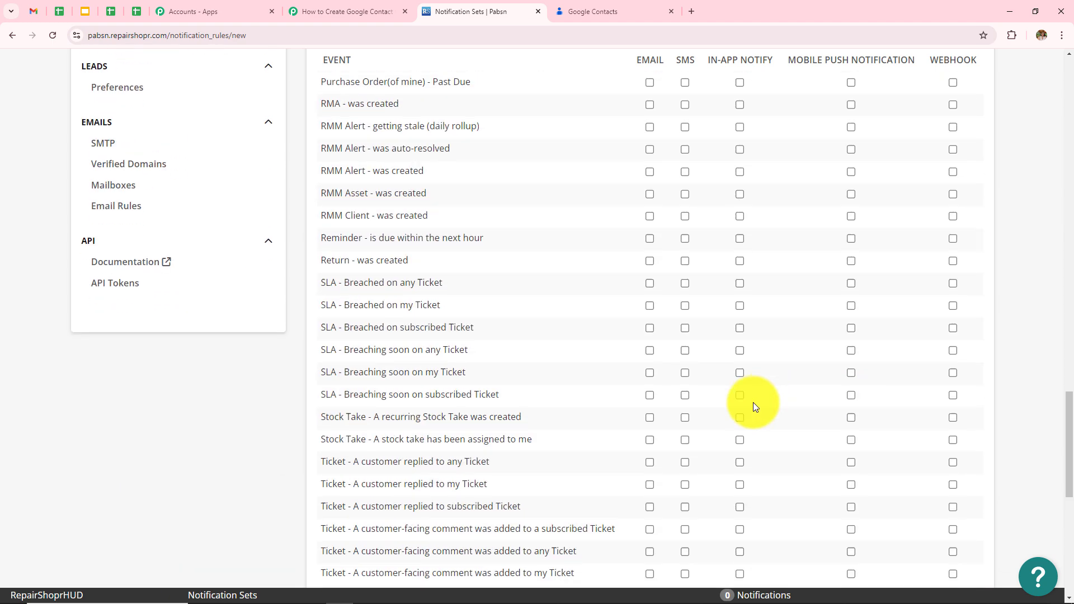
pyautogui.scroll(-9, 753, 401)
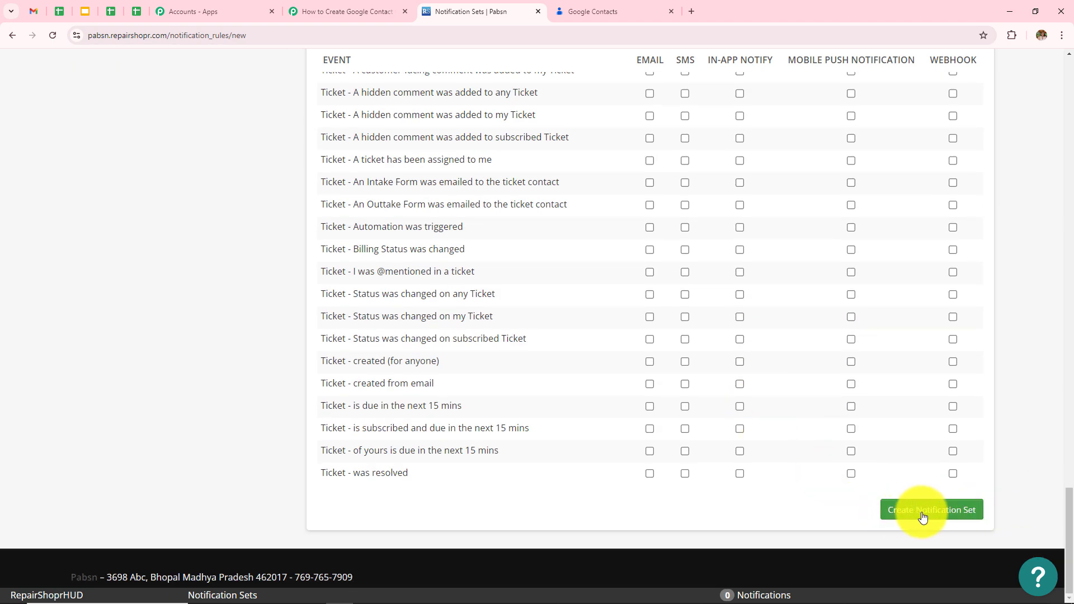
pyautogui.click(922, 518)
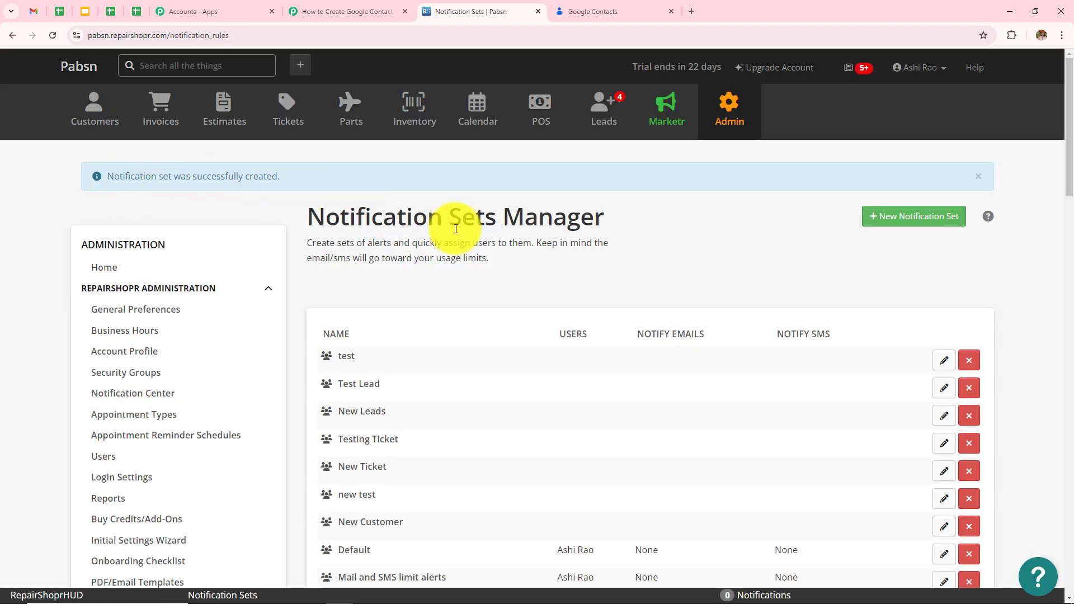
# Check the trigger's webhook status in Pabbly Connect and create a test customer in RepairShopr with name, email, mobile number and address.
pyautogui.click(314, 11)
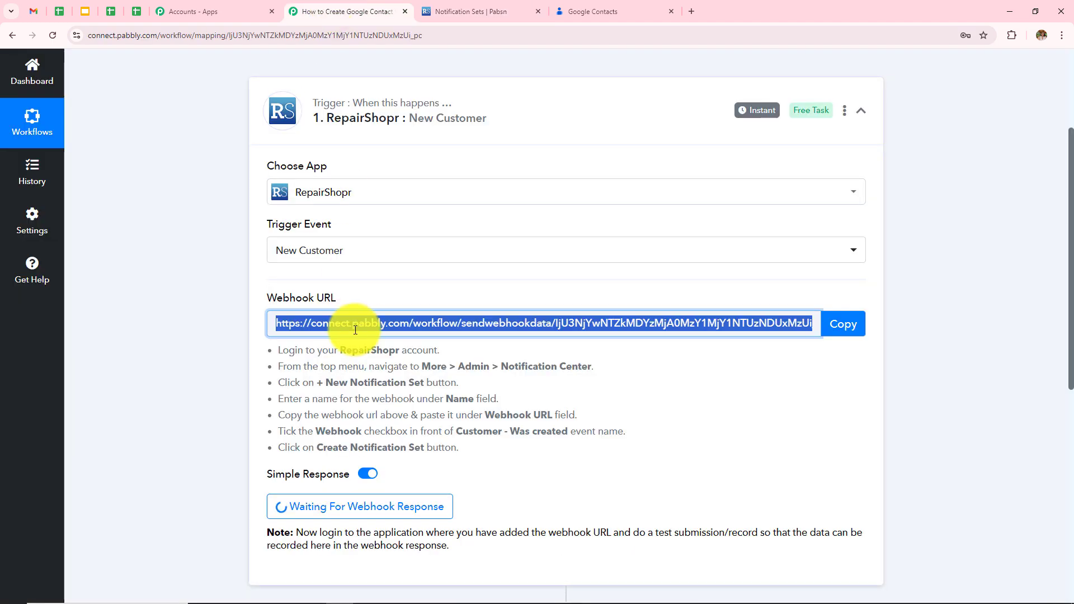
pyautogui.scroll(-3, 355, 330)
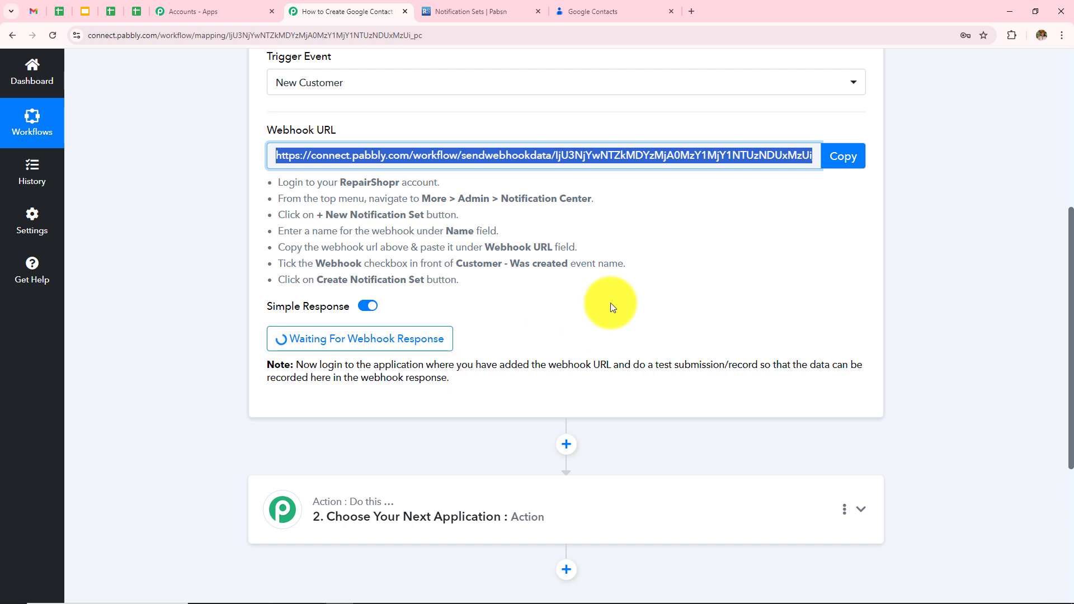
pyautogui.scroll(-3, 615, 280)
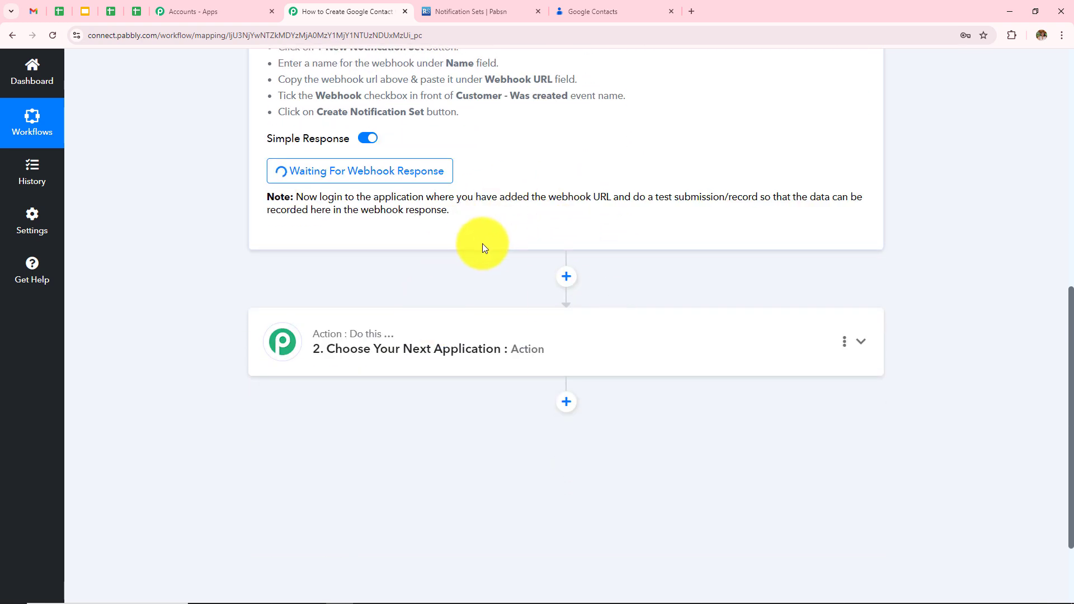
pyautogui.click(457, 12)
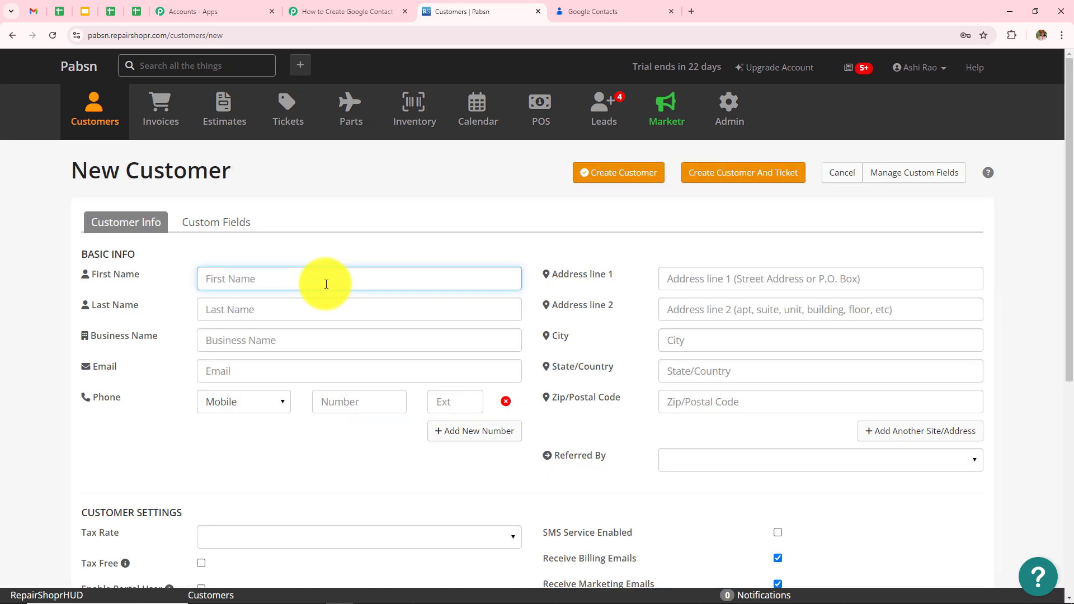
pyautogui.click(214, 285)
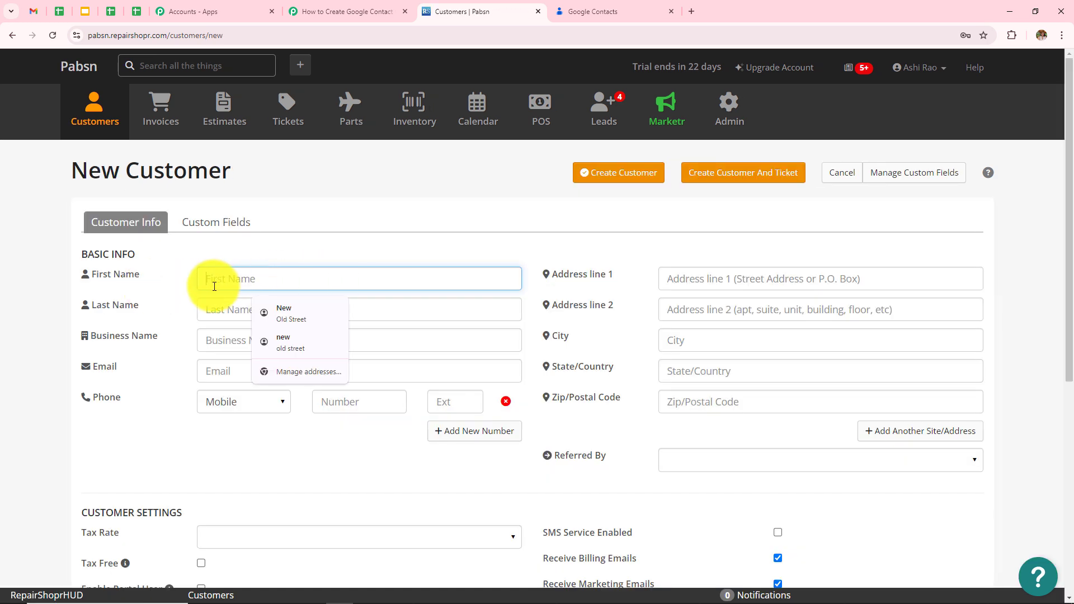
pyautogui.click(288, 313)
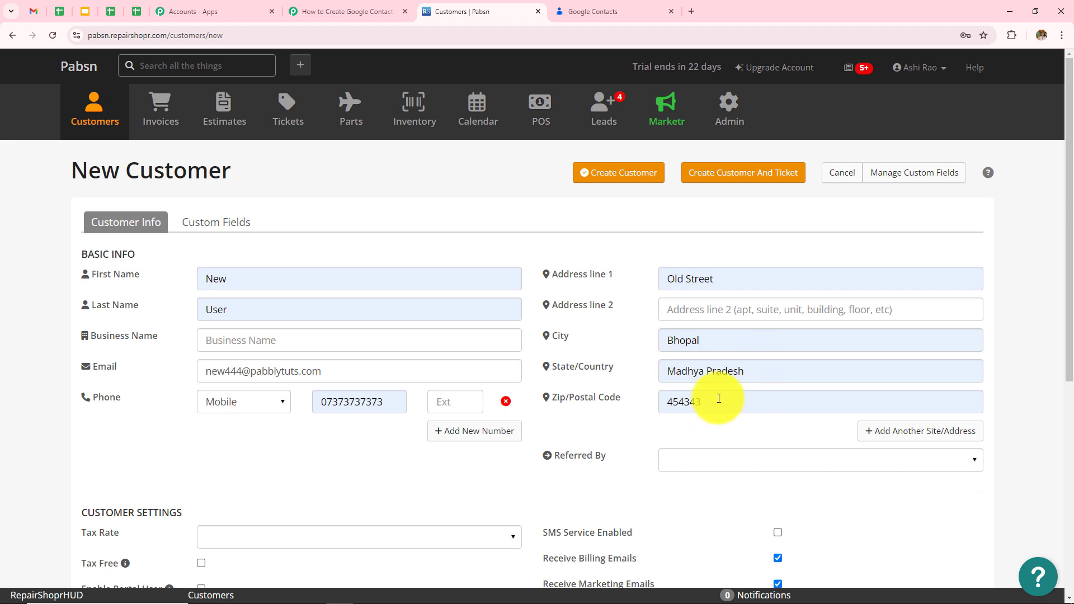
pyautogui.scroll(-6, 719, 398)
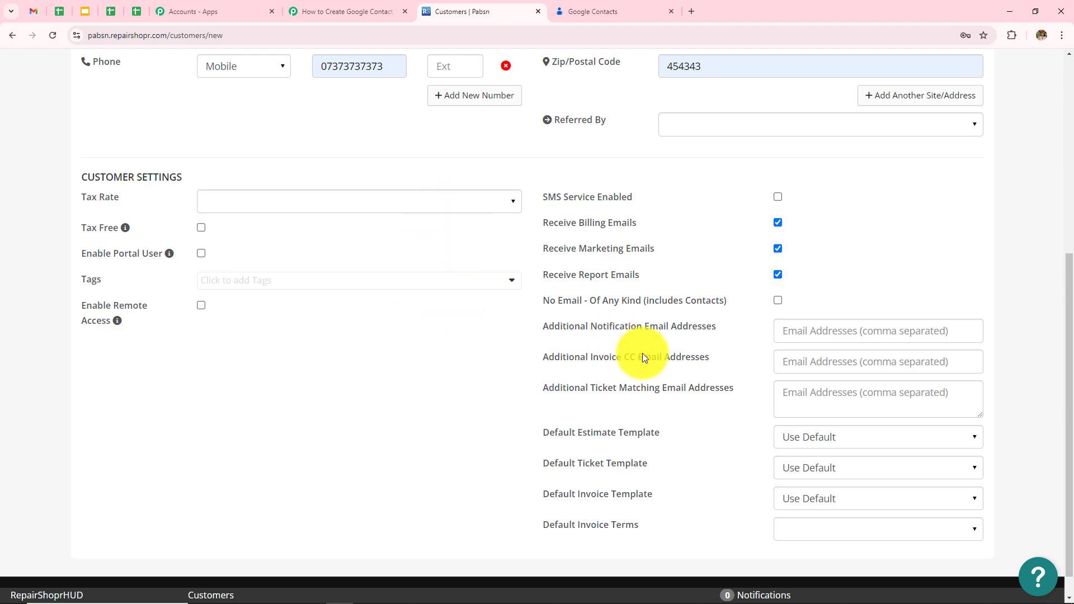
pyautogui.scroll(6, 642, 353)
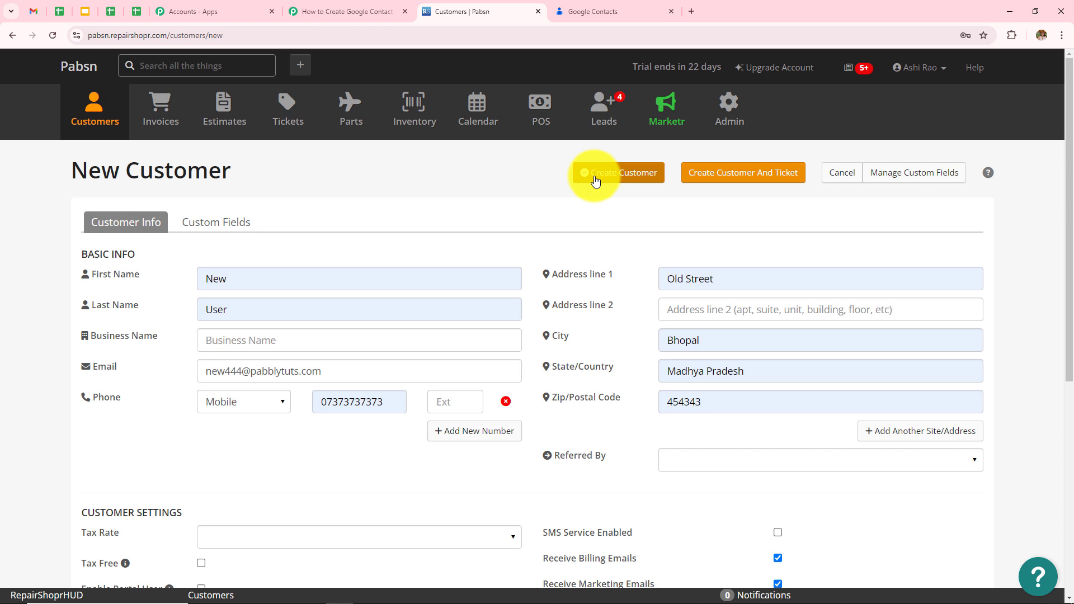
pyautogui.click(595, 180)
# Review the new test customer's overview and customer information in RepairShopr.
pyautogui.scroll(-2, 584, 221)
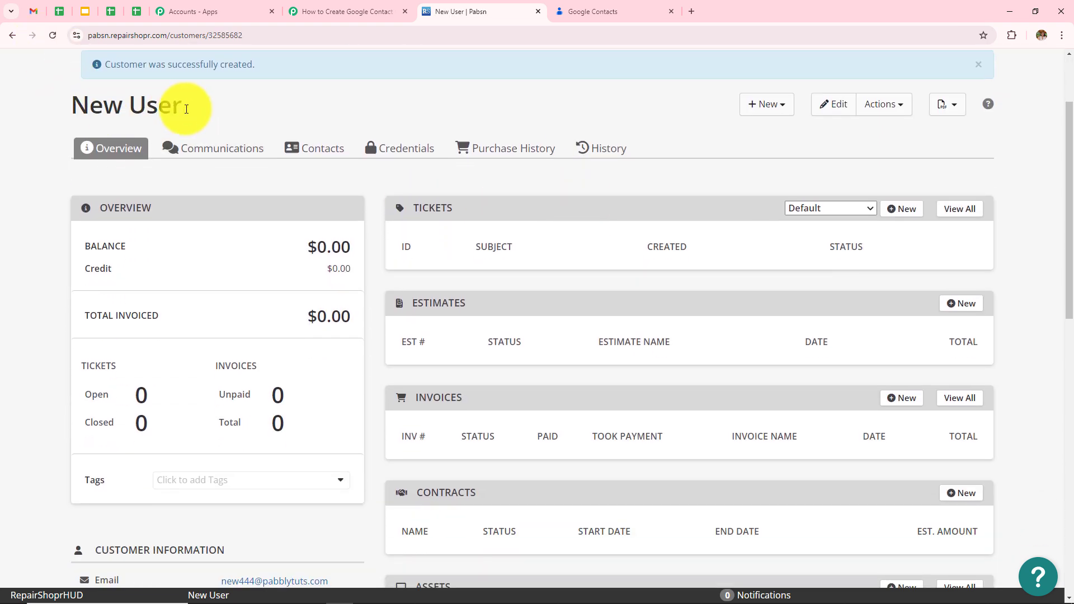
pyautogui.scroll(-7, 511, 199)
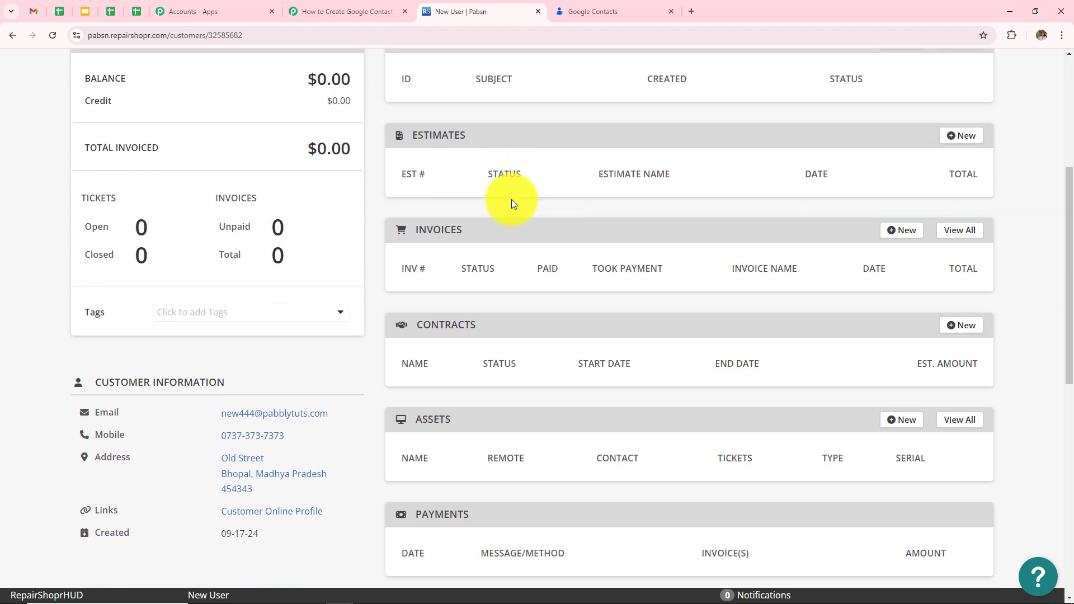
pyautogui.scroll(1, 224, 238)
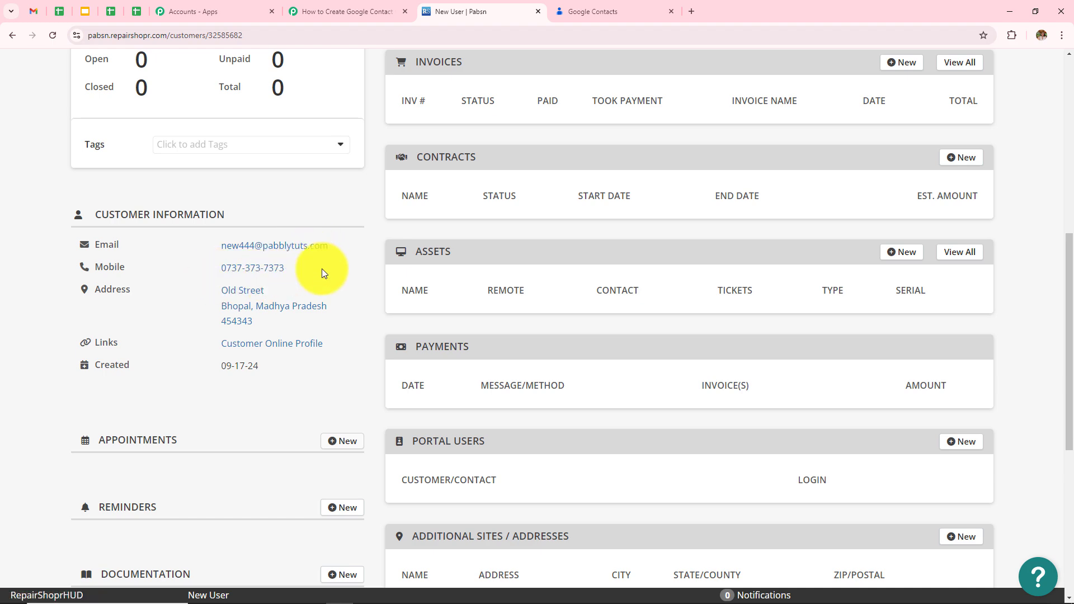
pyautogui.scroll(8, 321, 269)
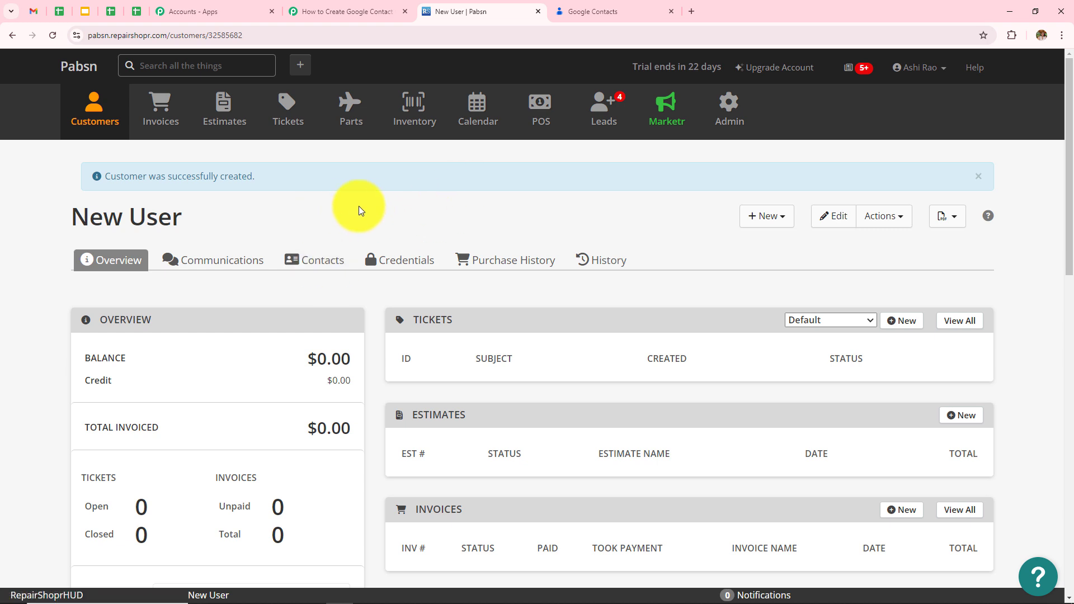
# Switch to Pabbly Connect and examine the captured webhook response, checking the customer's full name, email, city, address and mobile fields.
pyautogui.click(352, 14)
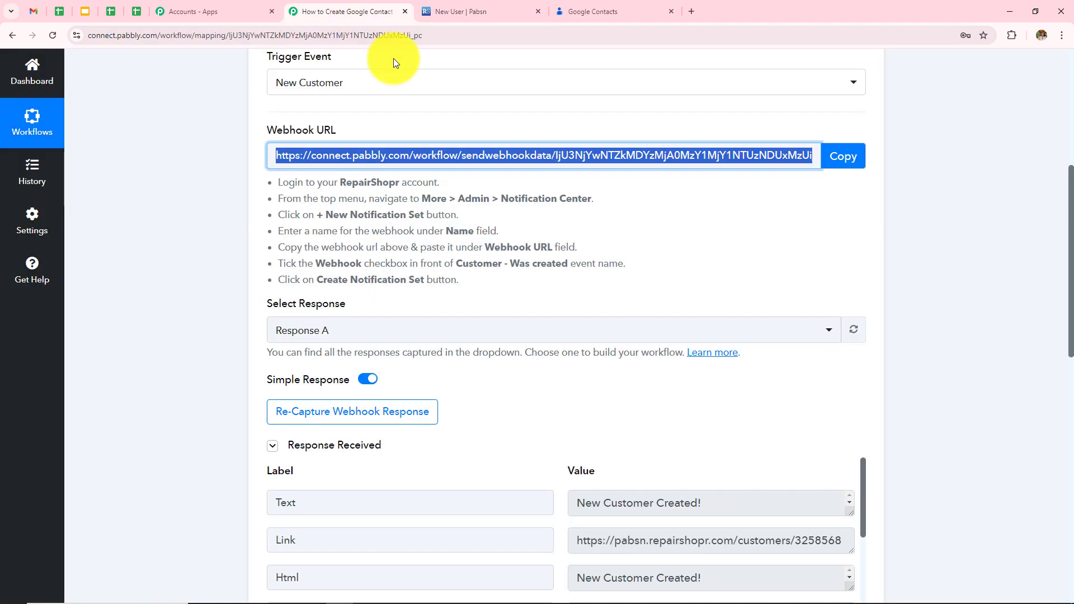
pyautogui.scroll(-6, 663, 235)
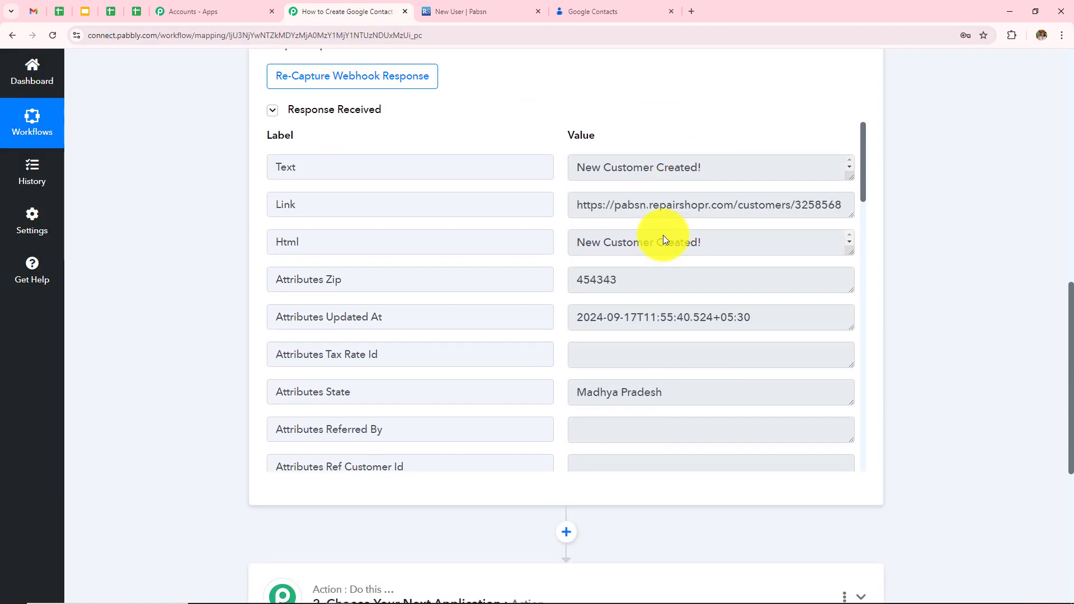
pyautogui.moveTo(719, 168); pyautogui.dragTo(511, 185)
pyautogui.scroll(3, 626, 149)
pyautogui.scroll(-10, 678, 233)
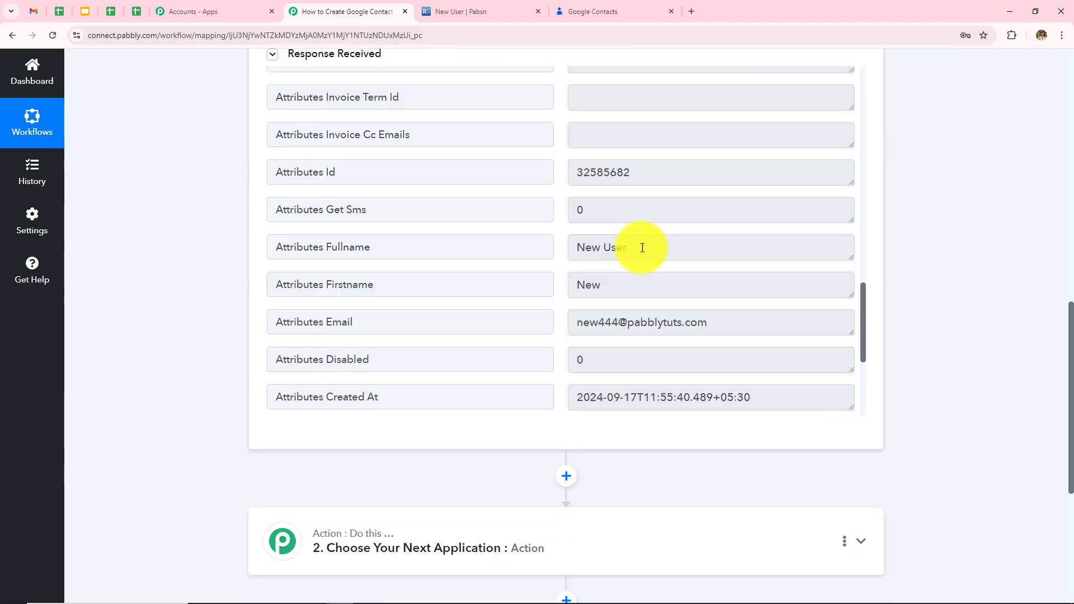
pyautogui.moveTo(642, 247); pyautogui.dragTo(480, 248)
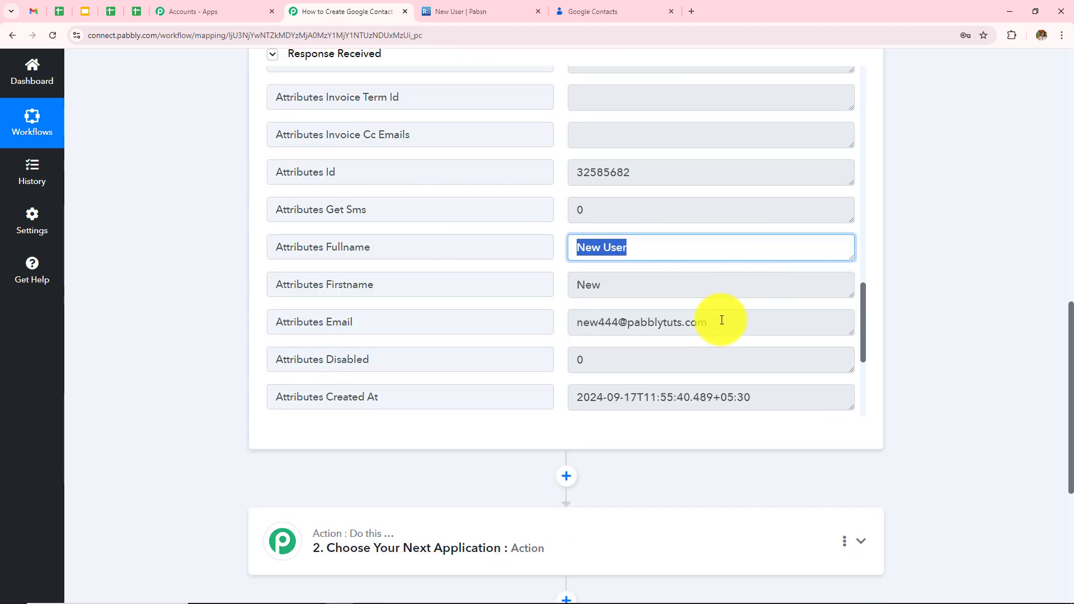
pyautogui.moveTo(719, 320); pyautogui.dragTo(511, 320)
pyautogui.click(952, 205)
pyautogui.scroll(-4, 719, 224)
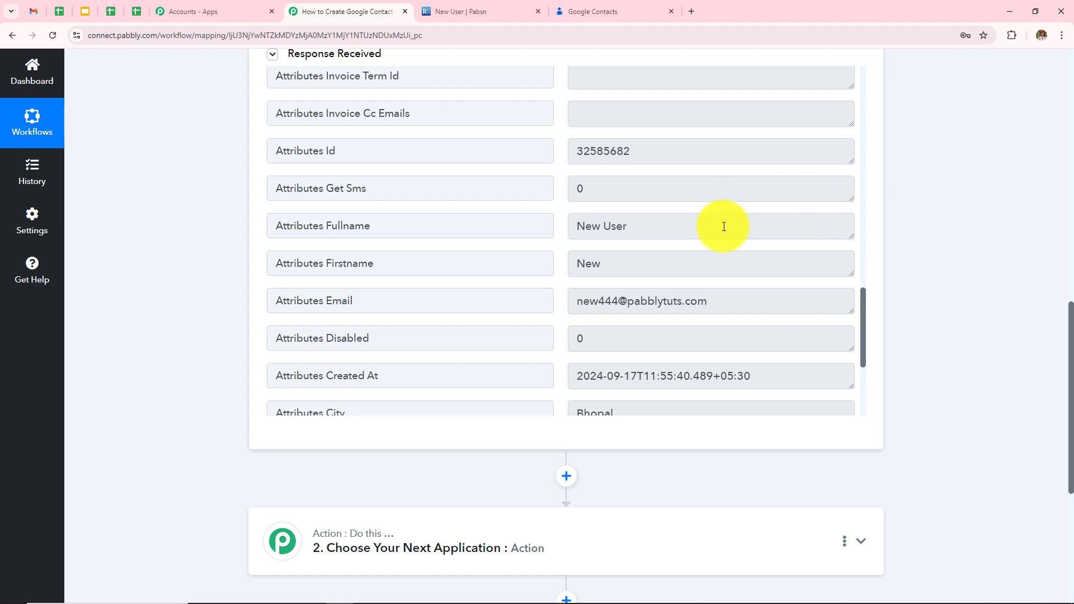
pyautogui.moveTo(615, 216); pyautogui.dragTo(532, 210)
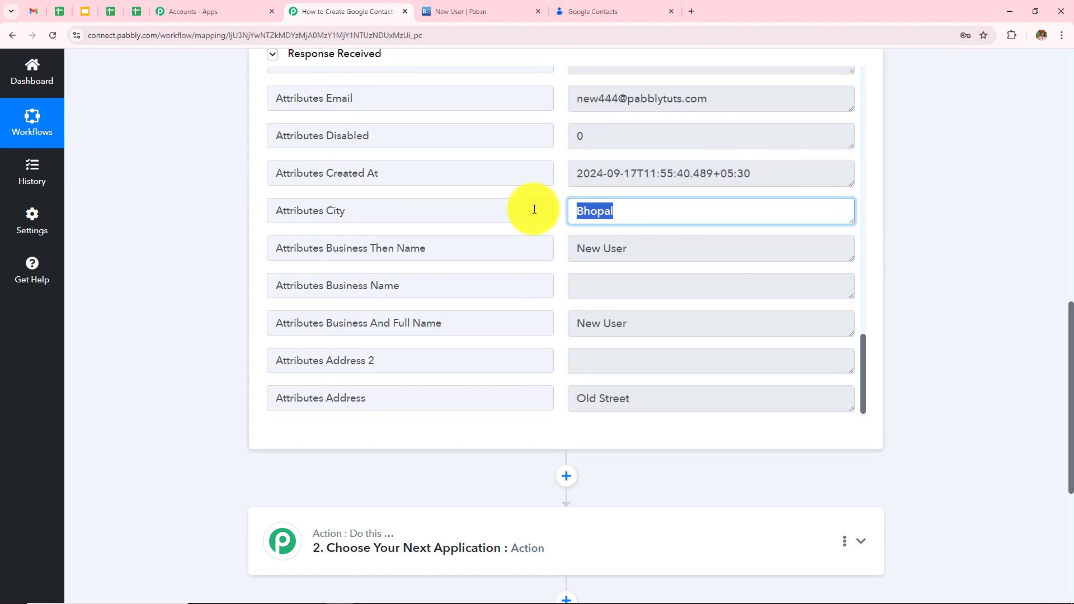
pyautogui.click(917, 329)
pyautogui.moveTo(655, 401); pyautogui.dragTo(520, 307)
pyautogui.scroll(-10, 716, 336)
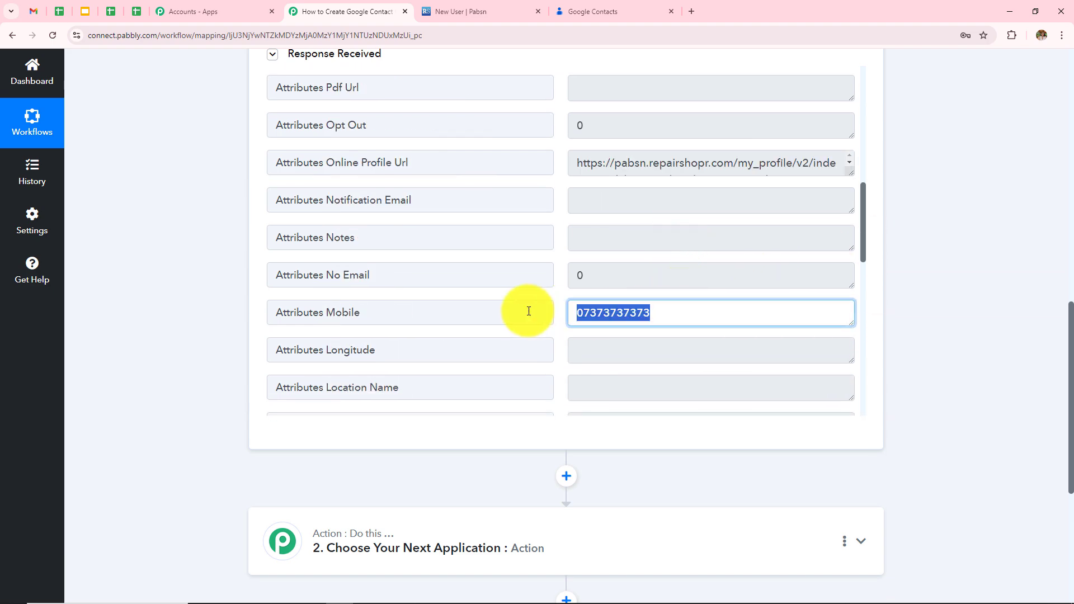
pyautogui.click(939, 251)
pyautogui.scroll(8, 938, 250)
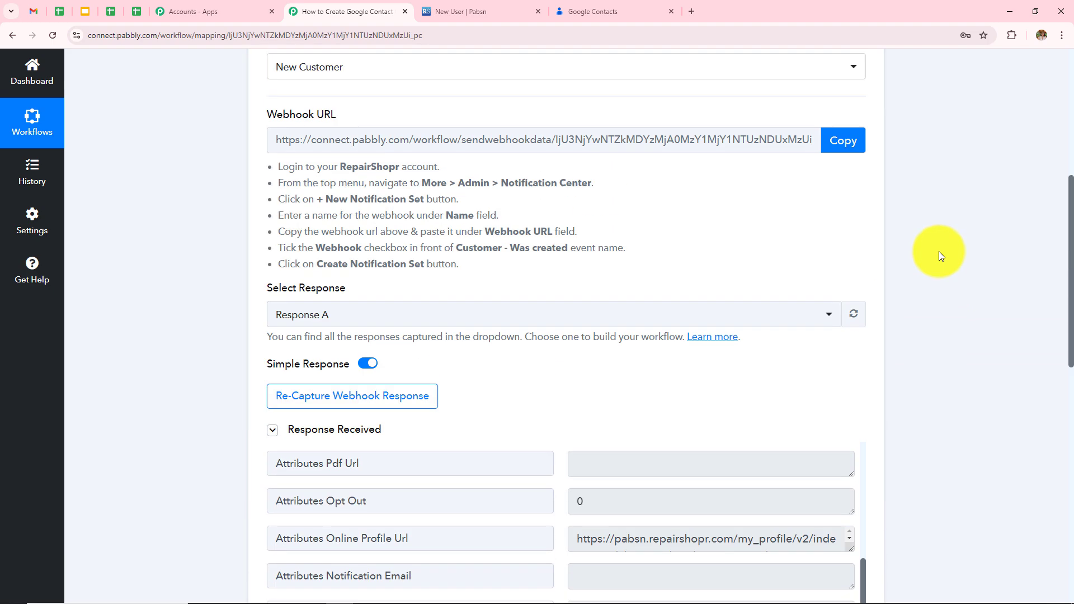
pyautogui.scroll(4, 938, 250)
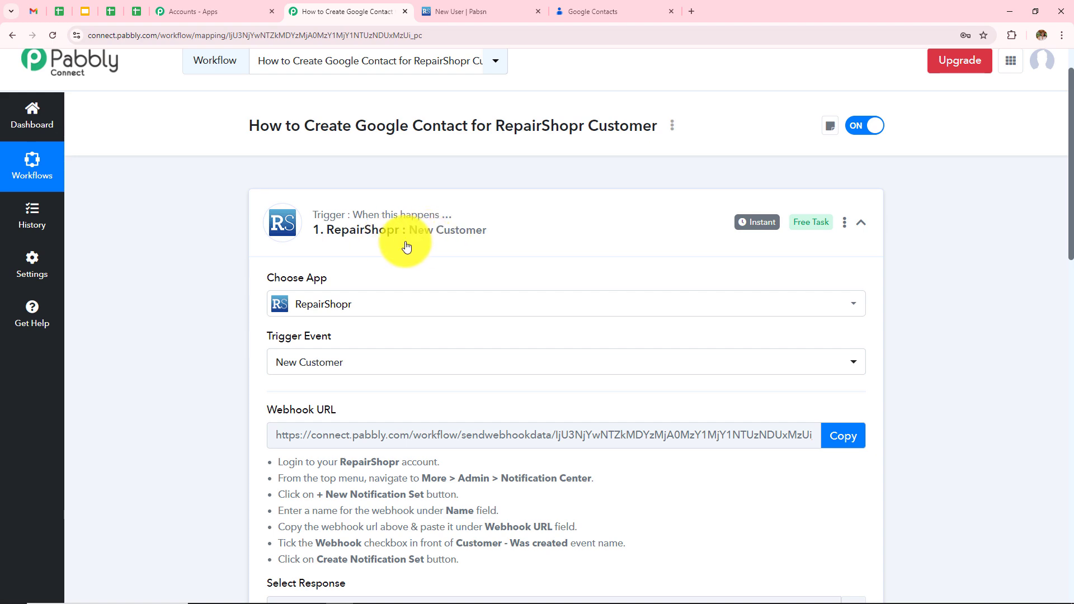
# Set the workflow's action application to Google Contacts with Create Contact as the action event, and open its account connection options.
pyautogui.scroll(-18, 587, 234)
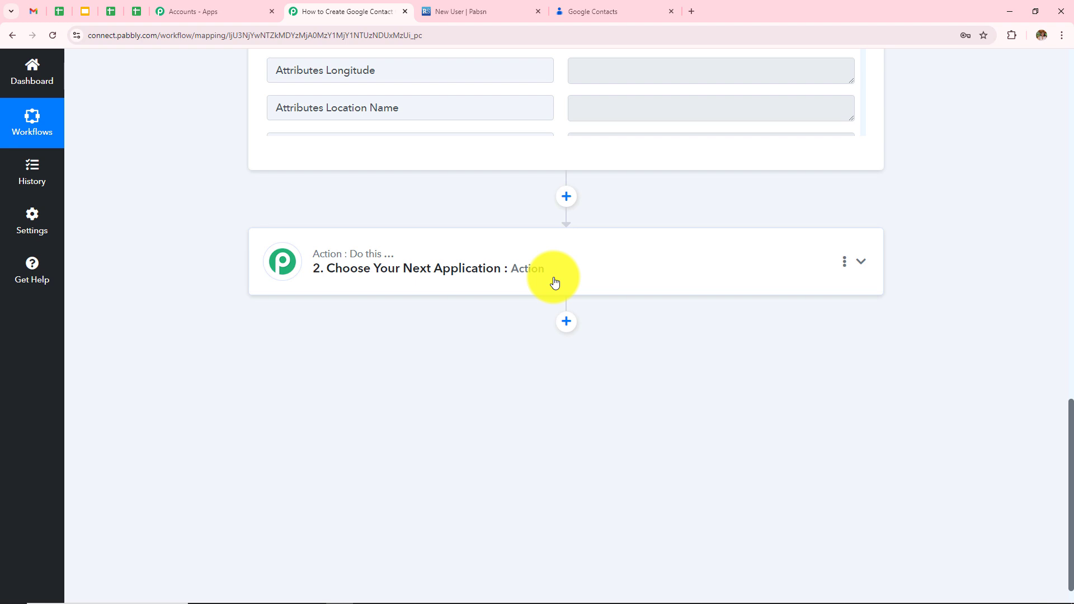
pyautogui.click(492, 283)
pyautogui.click(395, 286)
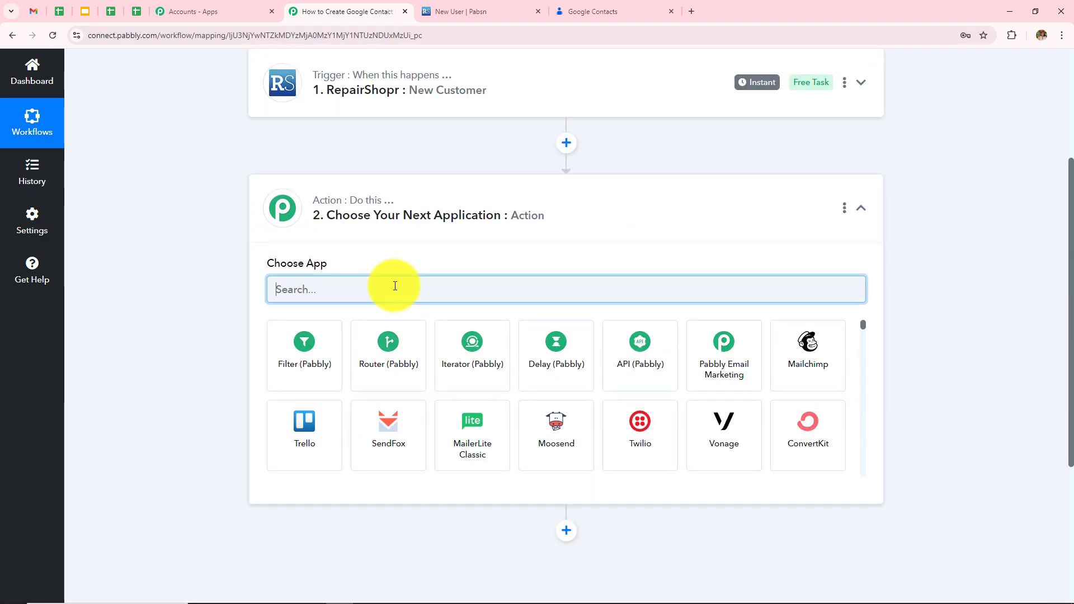
pyautogui.write('googl')
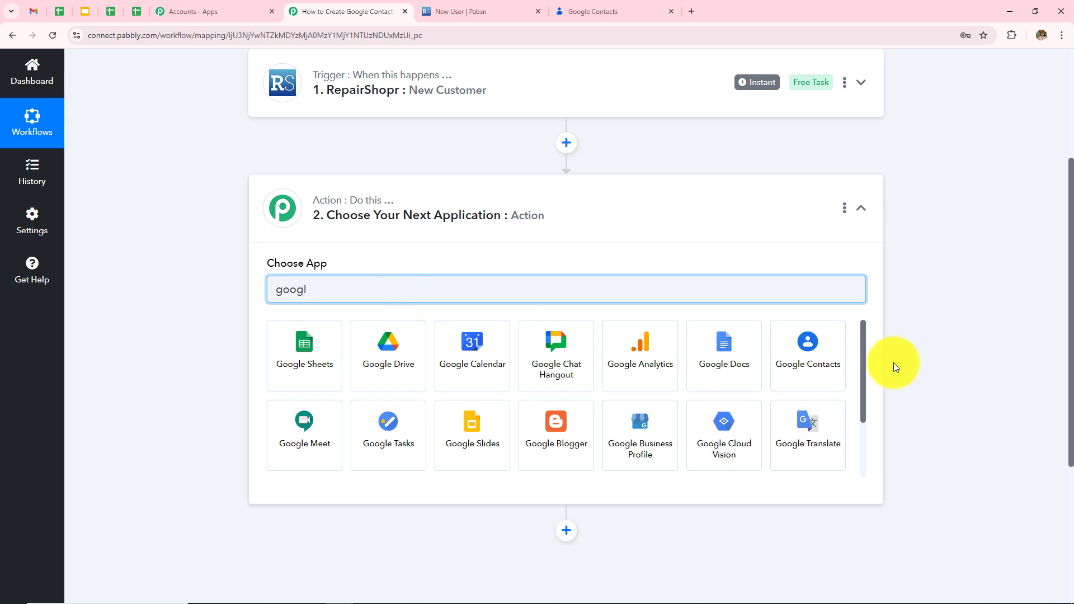
pyautogui.click(807, 357)
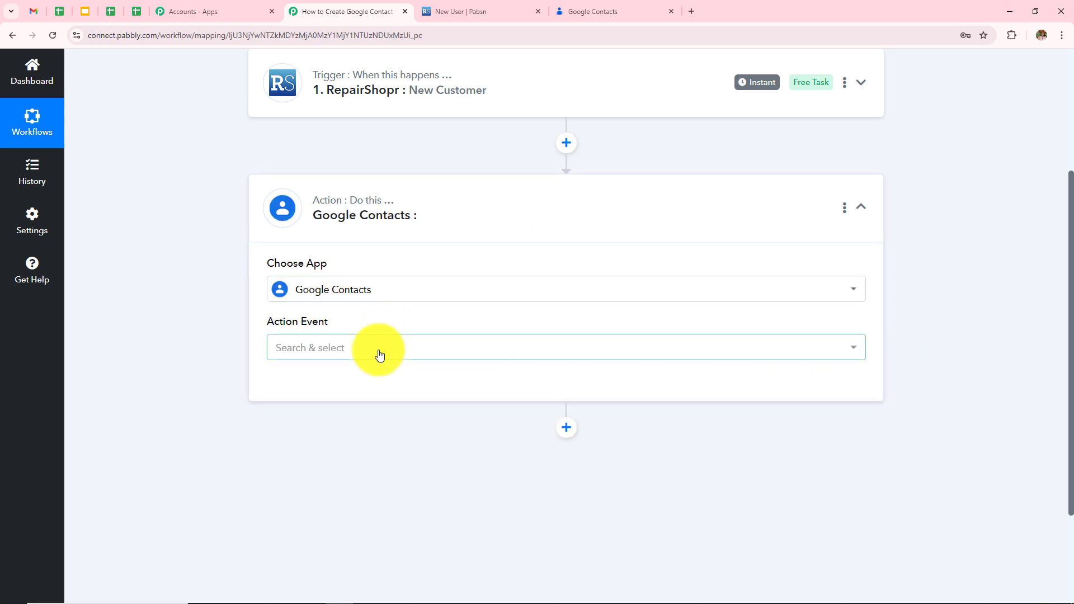
pyautogui.click(379, 347)
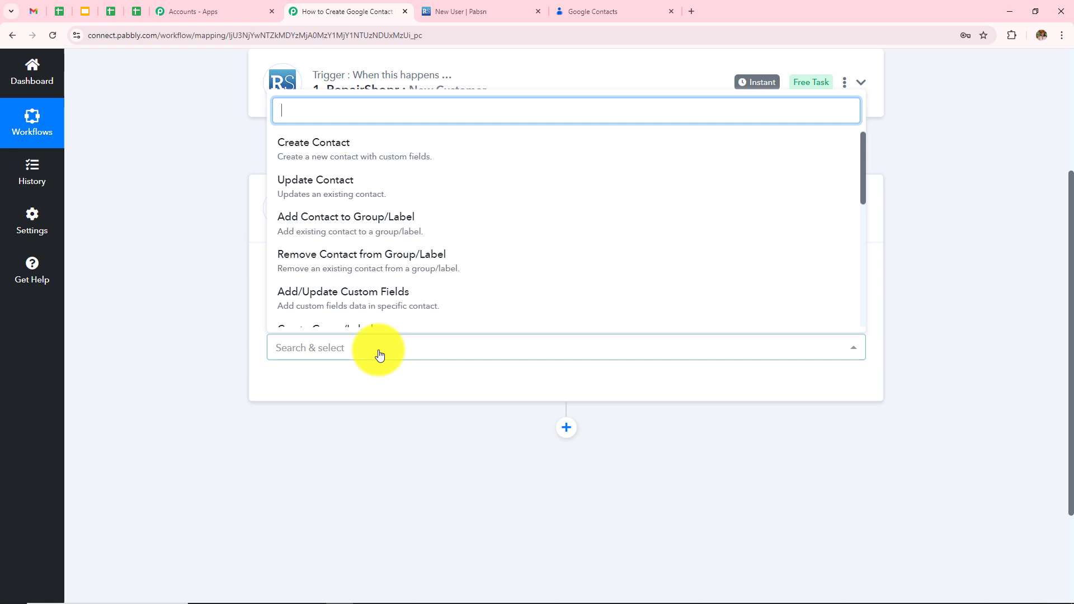
pyautogui.click(324, 152)
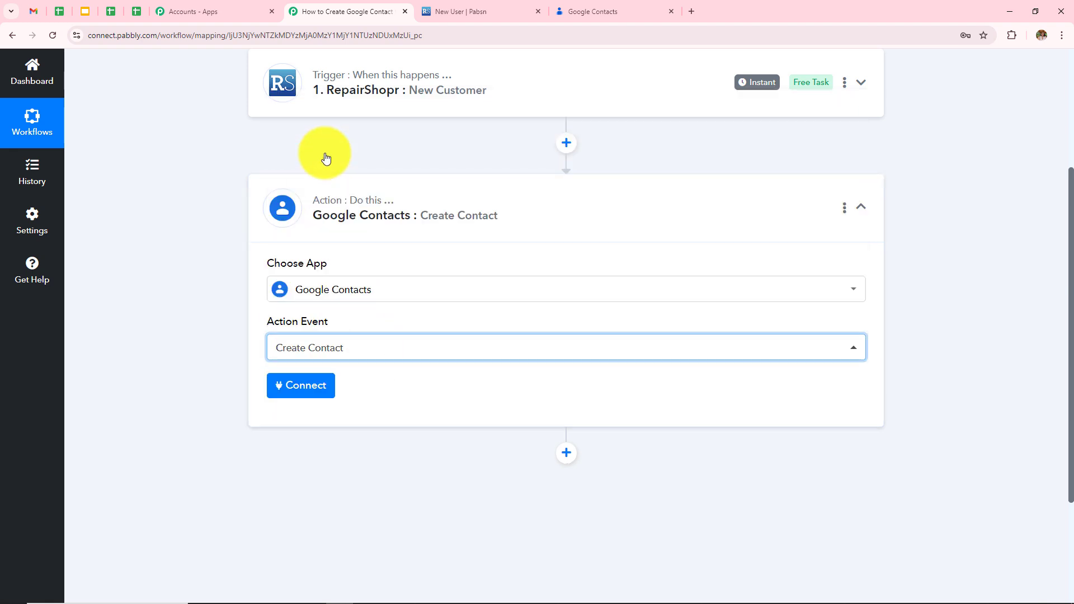
pyautogui.click(302, 389)
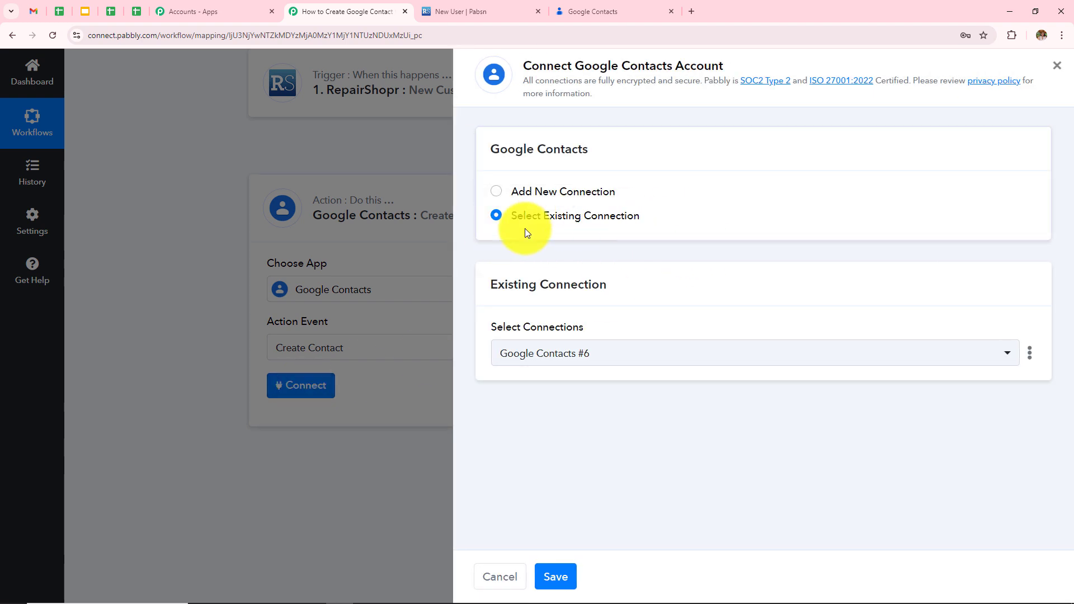
# Add a new Google Contacts connection by signing in with the Google account and authorizing Pabbly Connect's access.
pyautogui.click(497, 199)
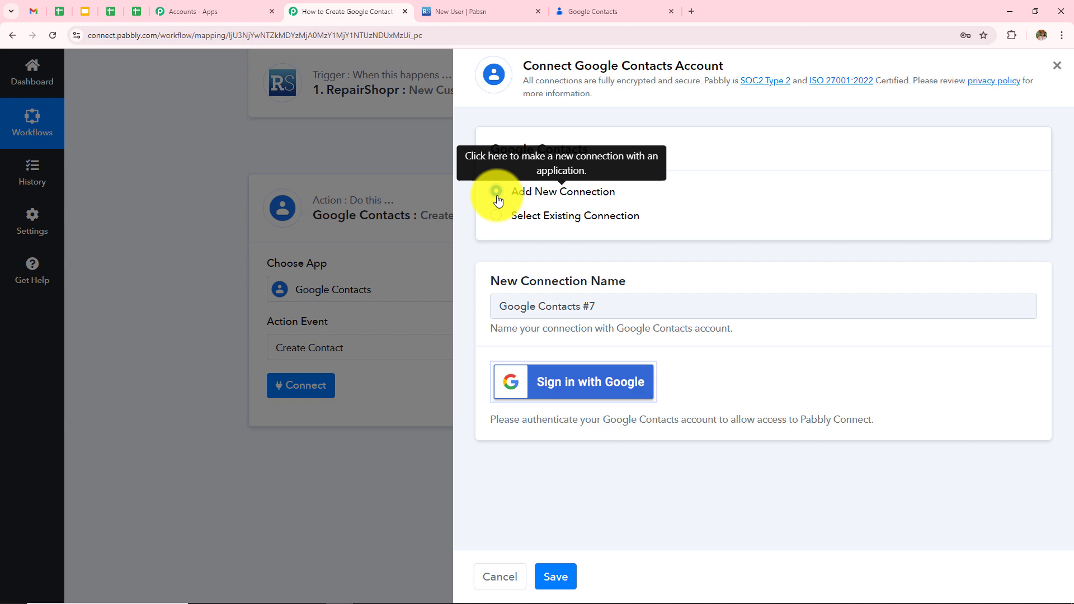
pyautogui.click(562, 391)
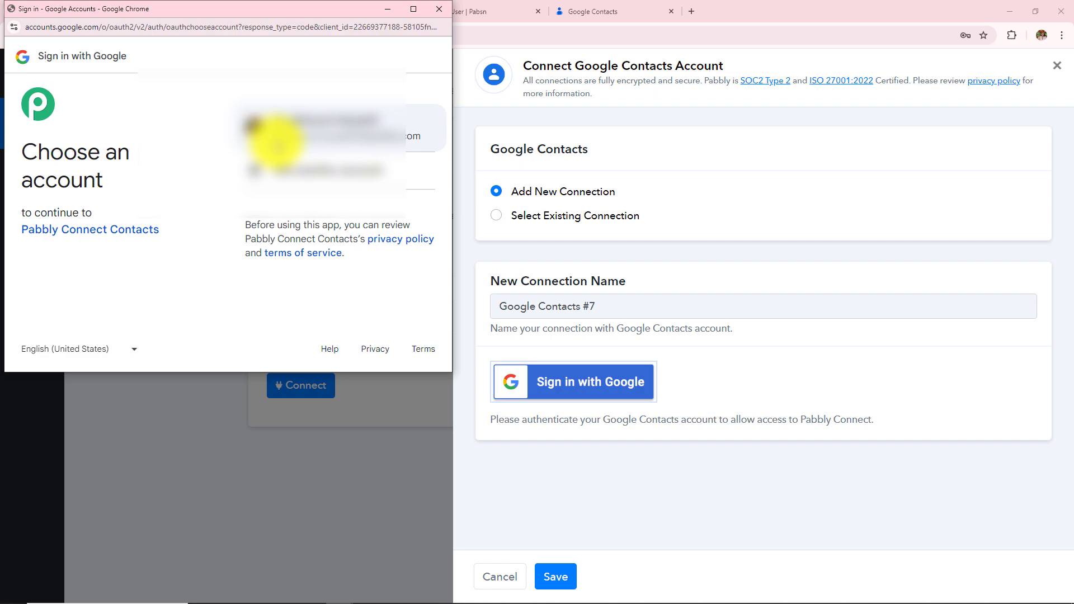
pyautogui.click(284, 141)
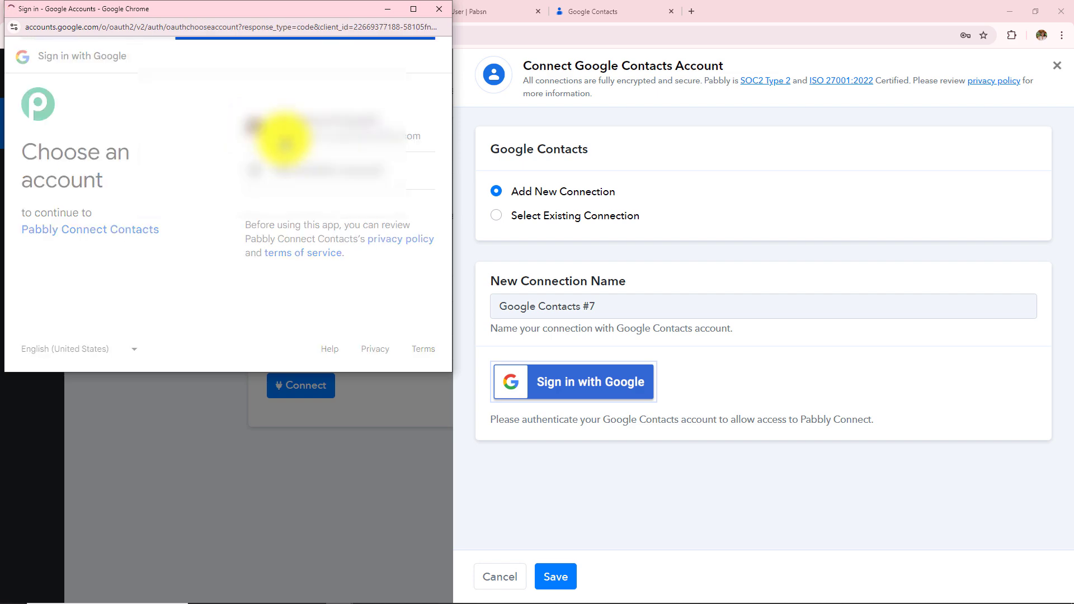
pyautogui.scroll(-3, 335, 252)
pyautogui.click(341, 290)
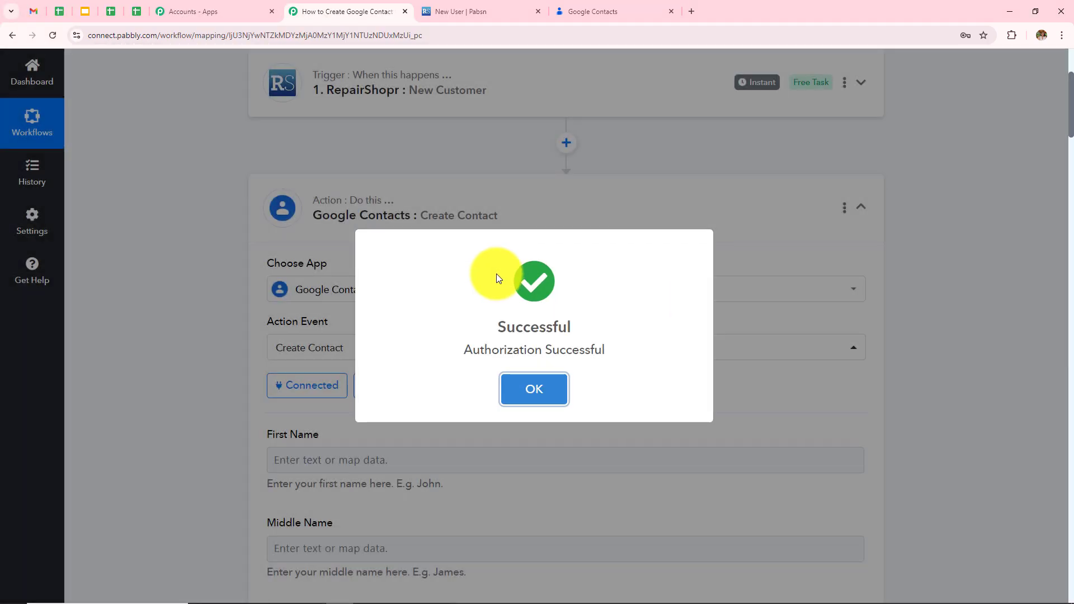
pyautogui.click(532, 388)
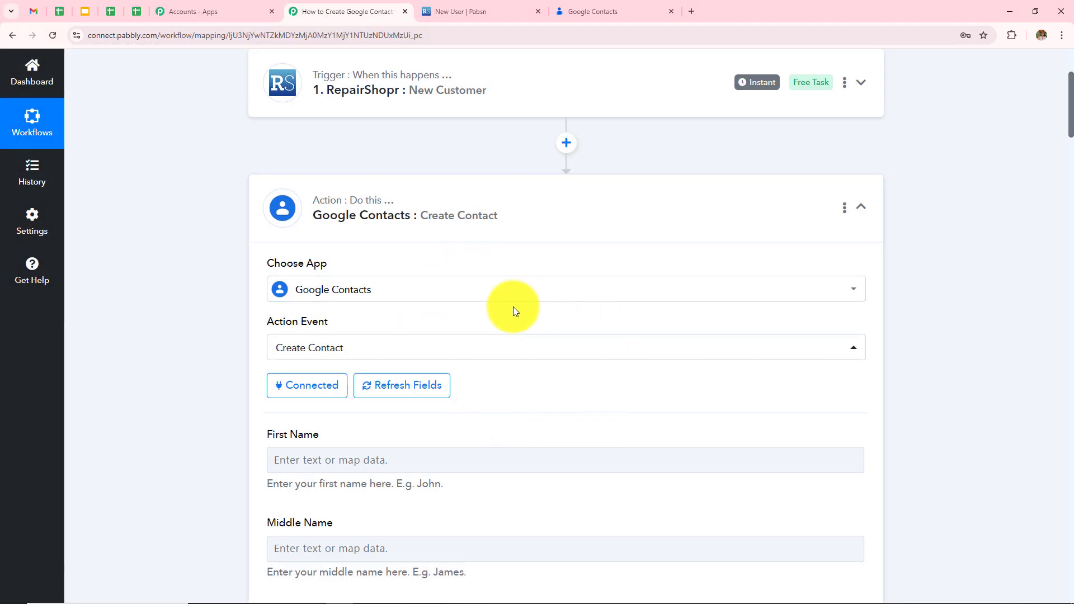
# Map the contact's First Name field to the RepairShopr trigger's Attributes Firstname value.
pyautogui.scroll(-4, 642, 227)
pyautogui.scroll(3, 448, 206)
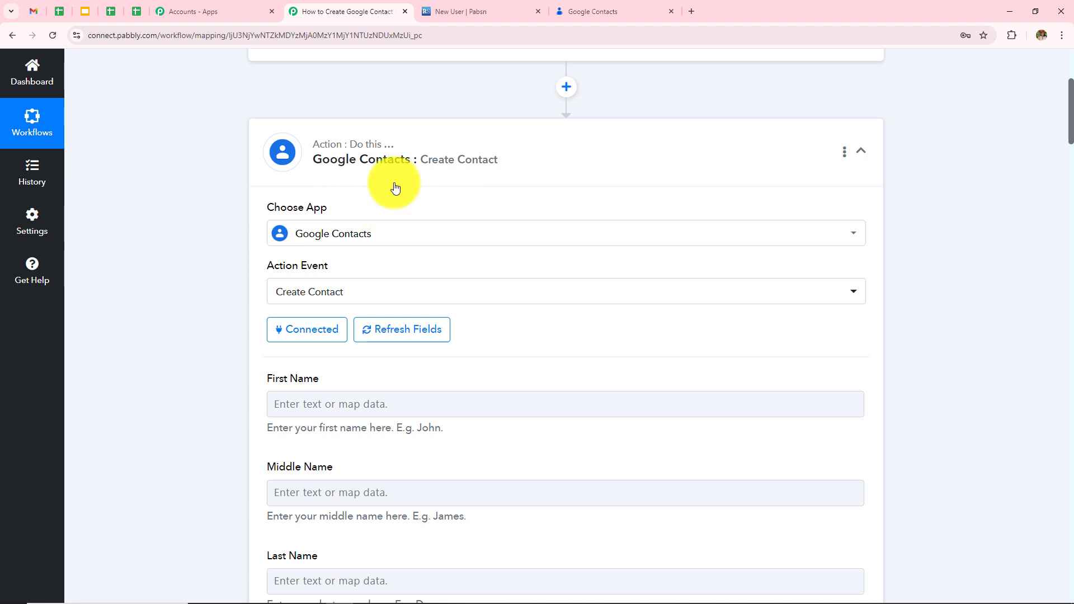
pyautogui.scroll(-5, 479, 180)
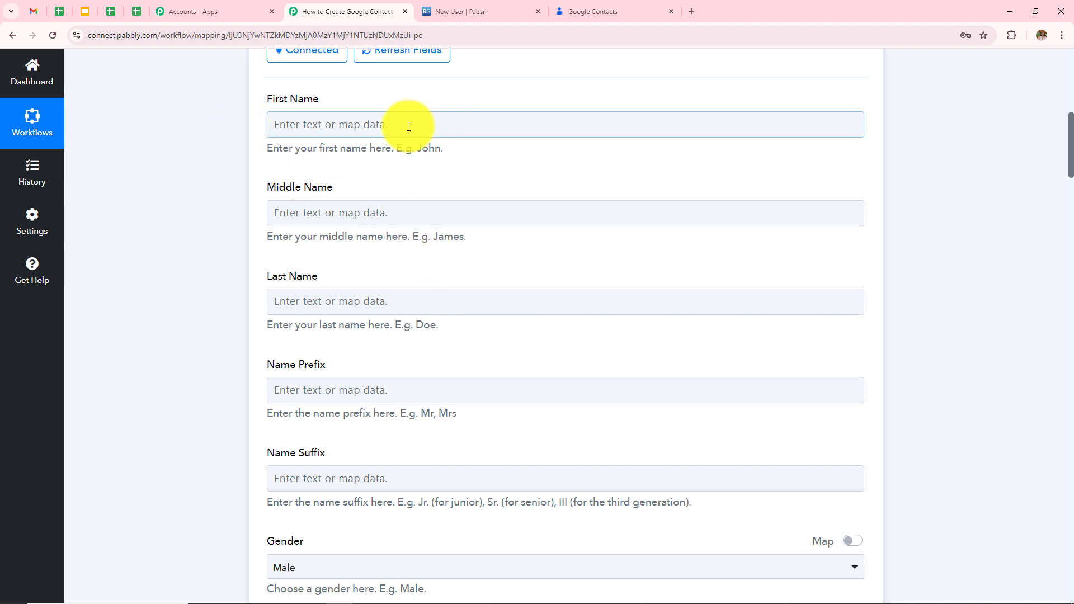
pyautogui.scroll(4, 383, 203)
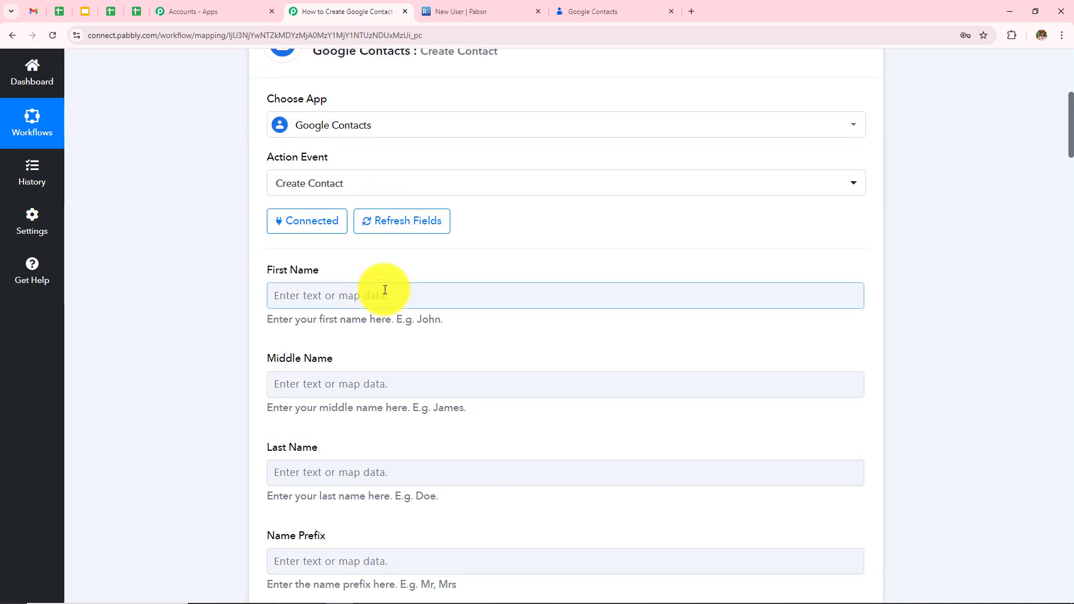
pyautogui.click(387, 353)
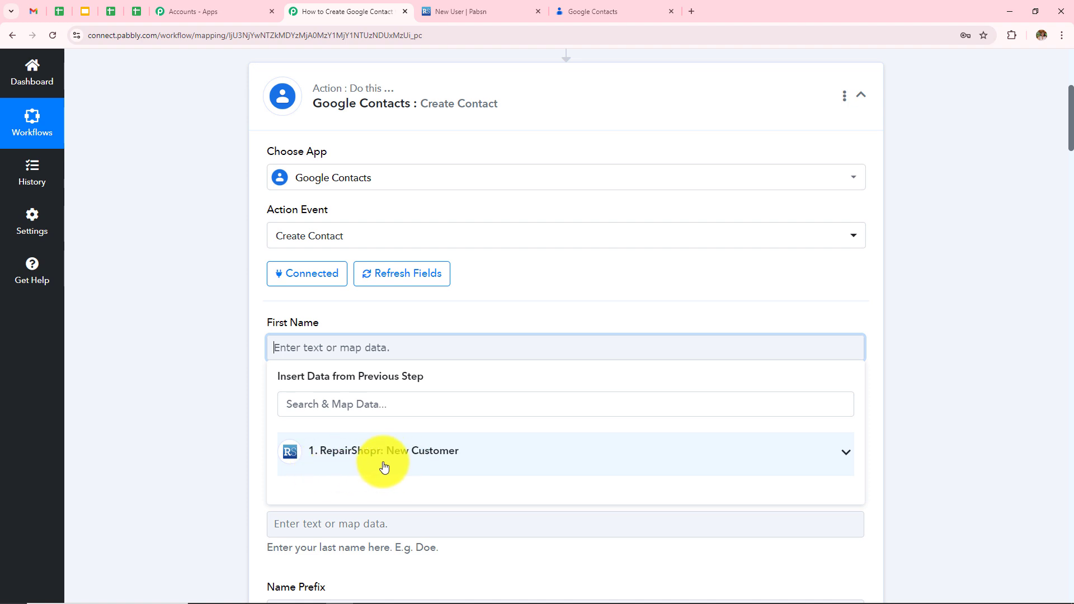
pyautogui.click(417, 464)
pyautogui.click(440, 406)
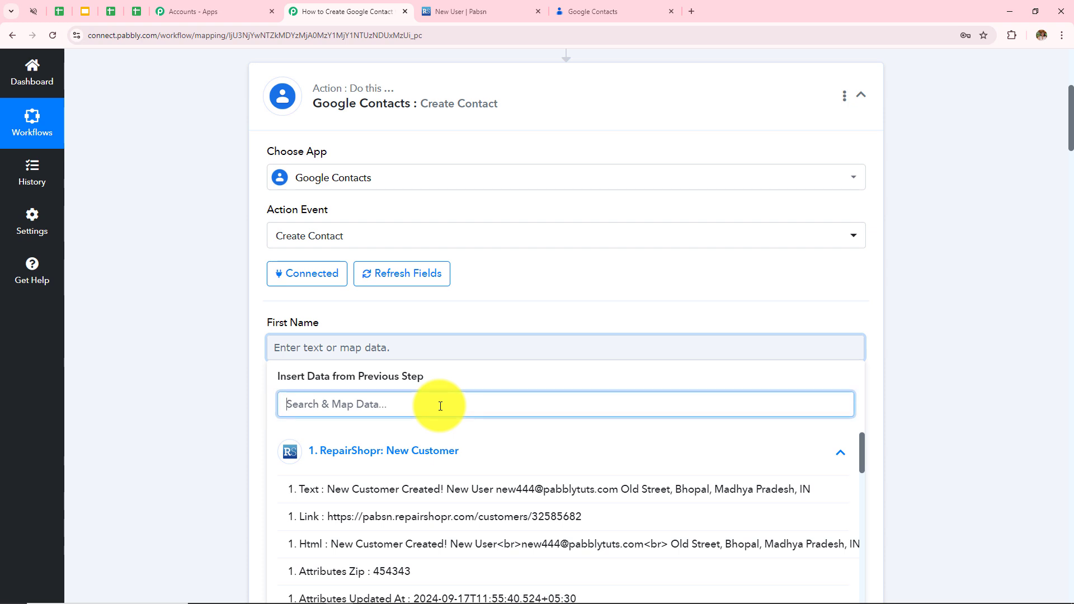
pyautogui.write('first')
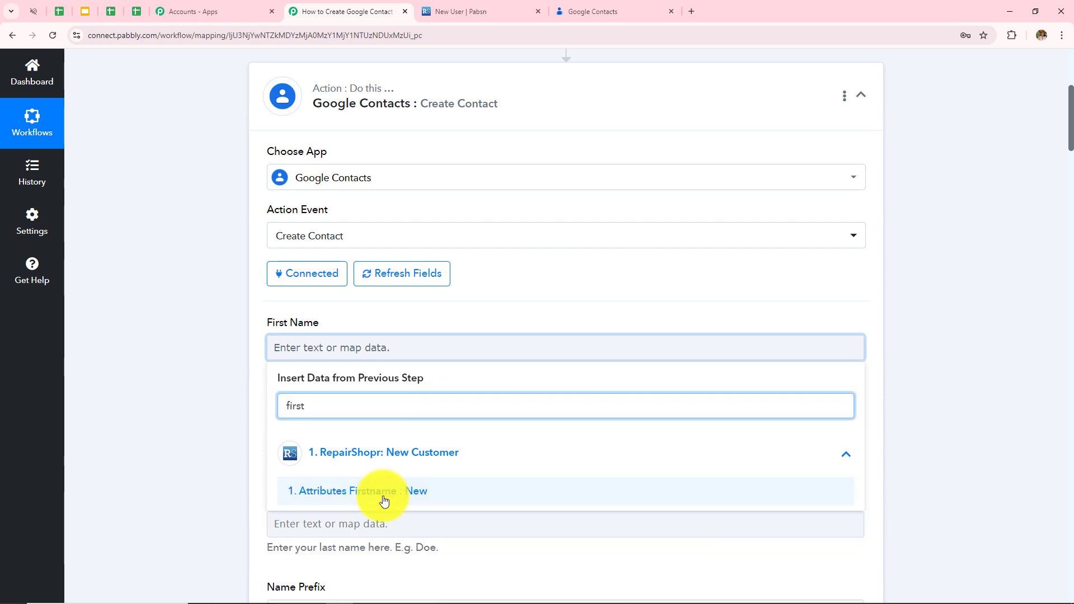
pyautogui.click(386, 499)
pyautogui.click(163, 423)
pyautogui.click(392, 442)
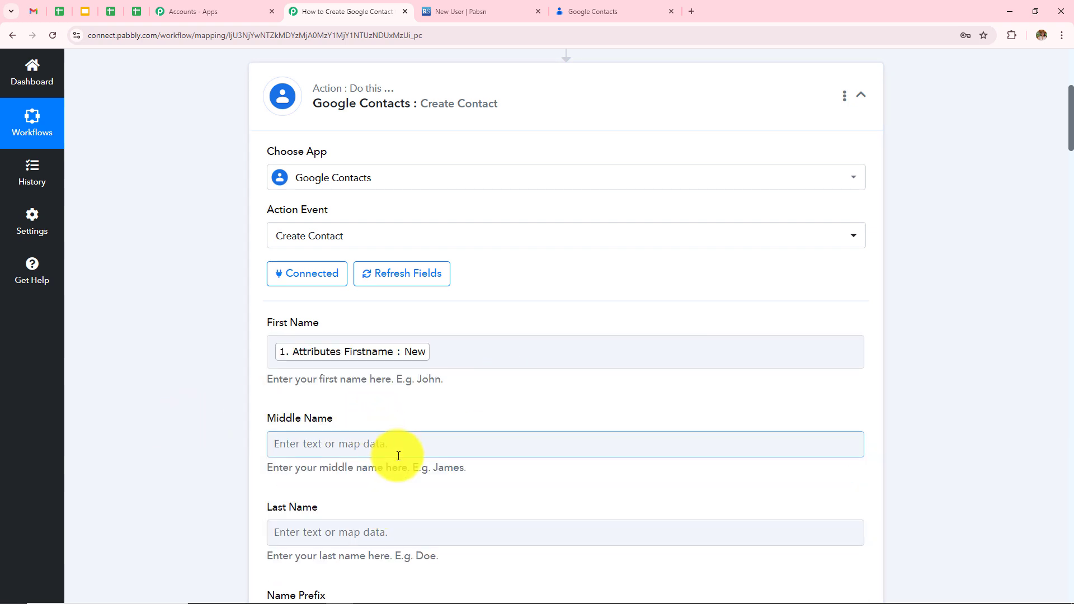
# Map the contact's Last Name field to the RepairShopr trigger's Attributes Lastname value.
pyautogui.scroll(-1, 398, 456)
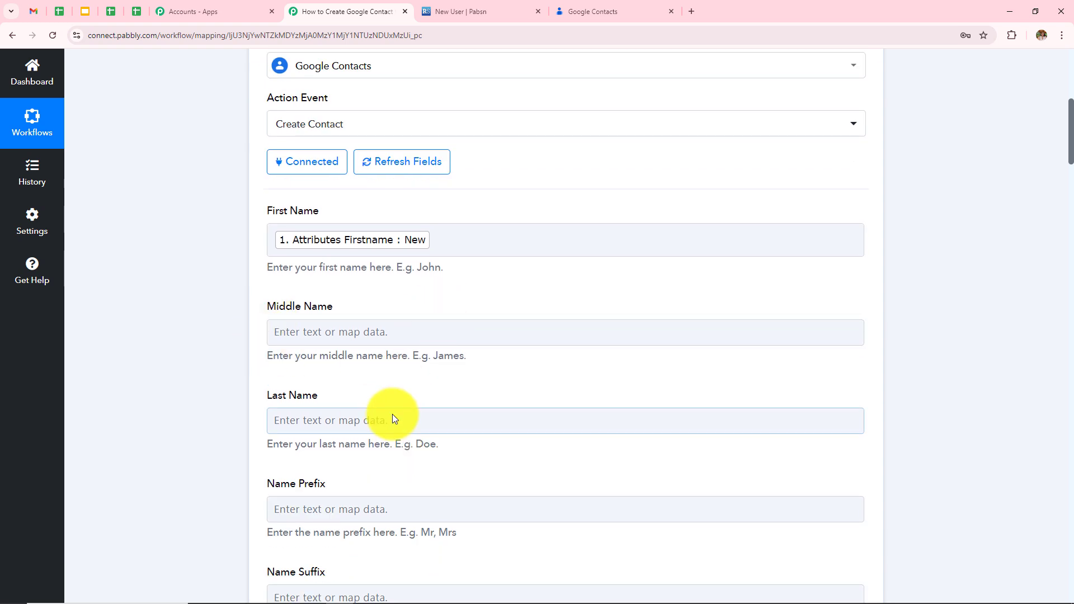
pyautogui.click(396, 419)
pyautogui.click(409, 362)
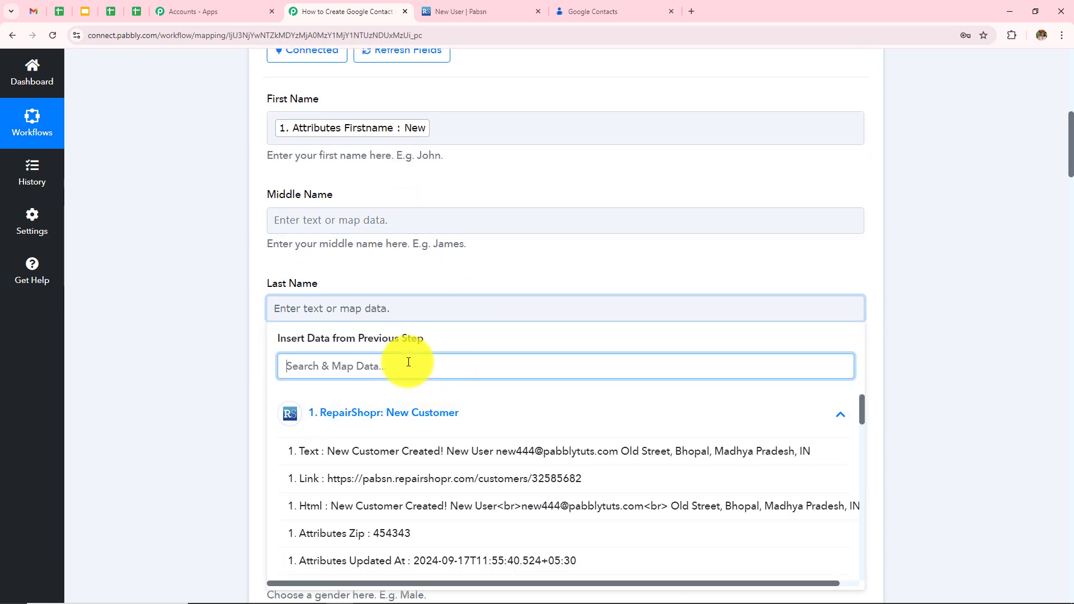
pyautogui.write('last')
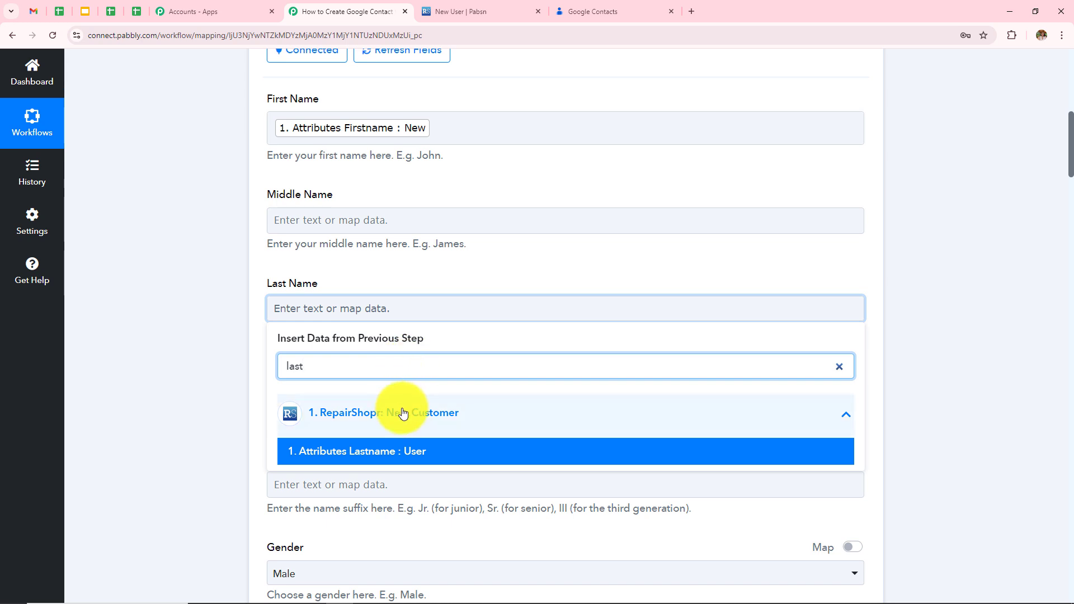
pyautogui.click(406, 455)
pyautogui.click(212, 386)
# Map the contact's Email Work field to the RepairShopr trigger's Attributes Email value.
pyautogui.scroll(-3, 223, 257)
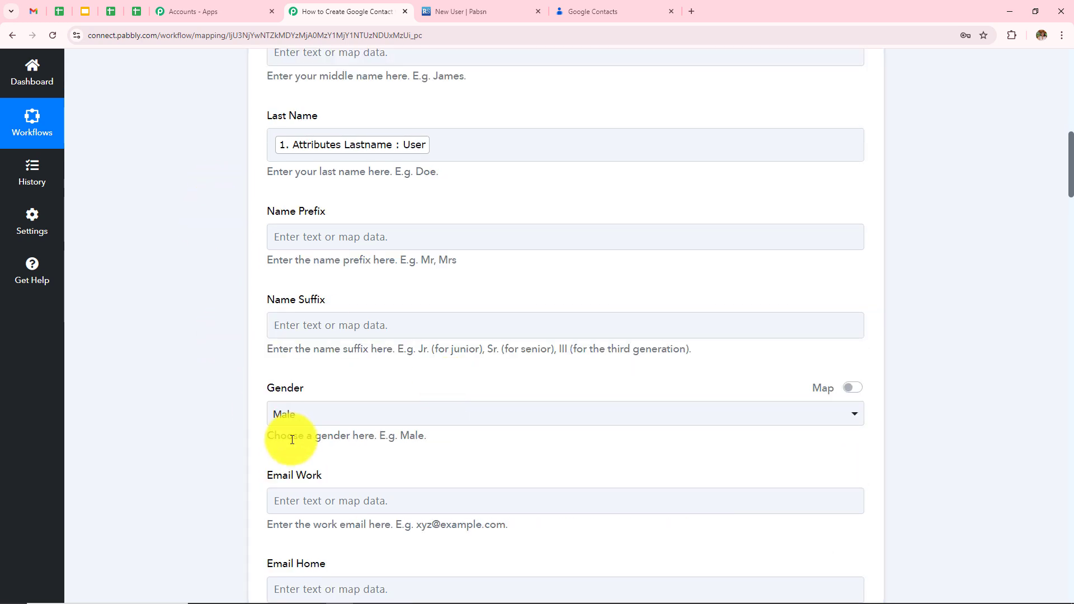
pyautogui.scroll(-2, 569, 300)
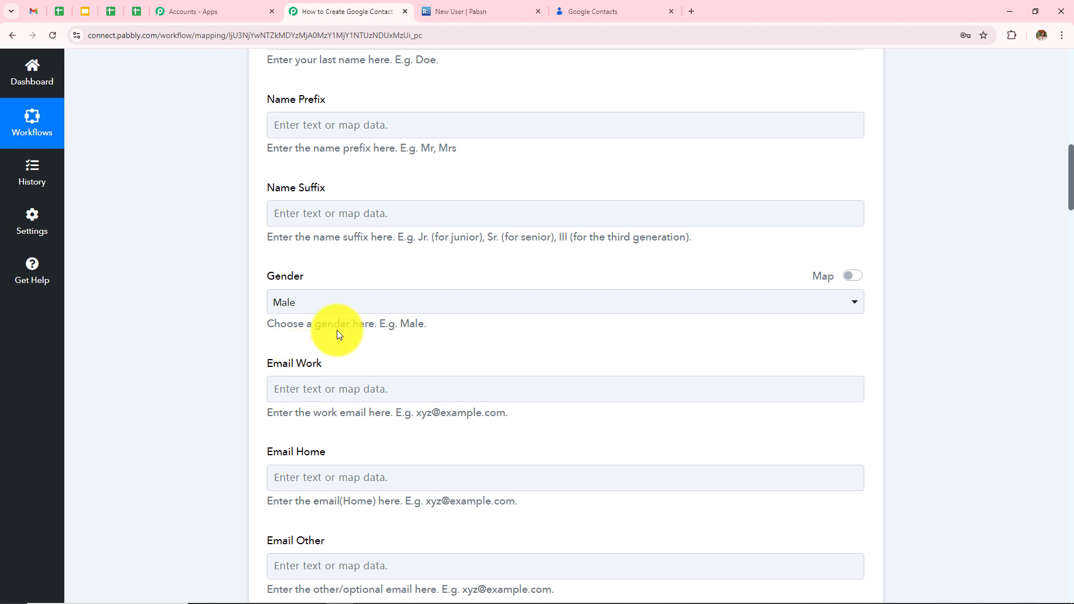
pyautogui.scroll(-2, 568, 237)
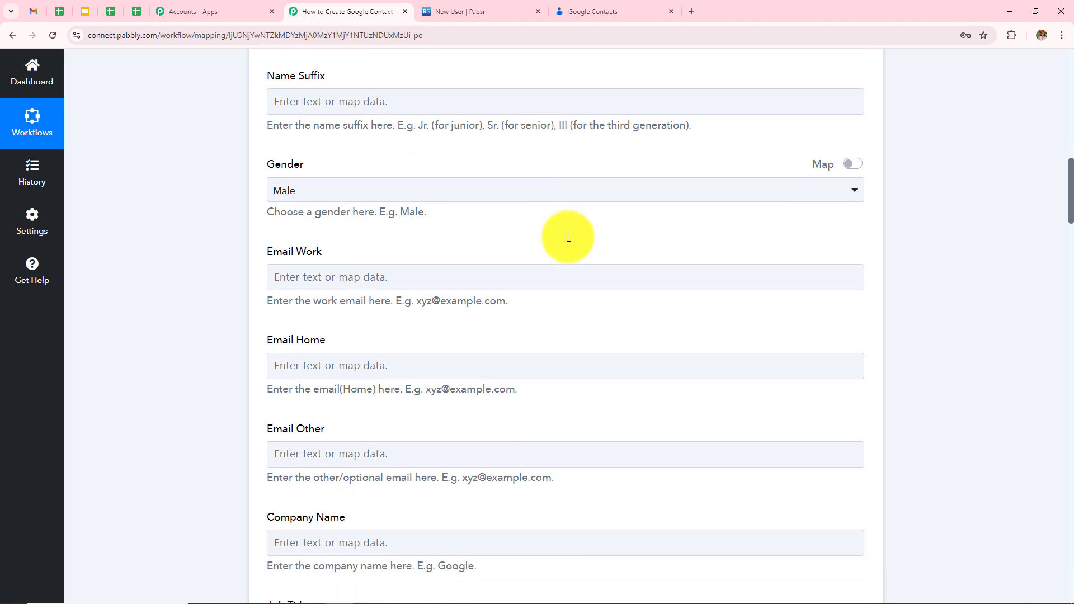
pyautogui.click(376, 278)
pyautogui.click(376, 390)
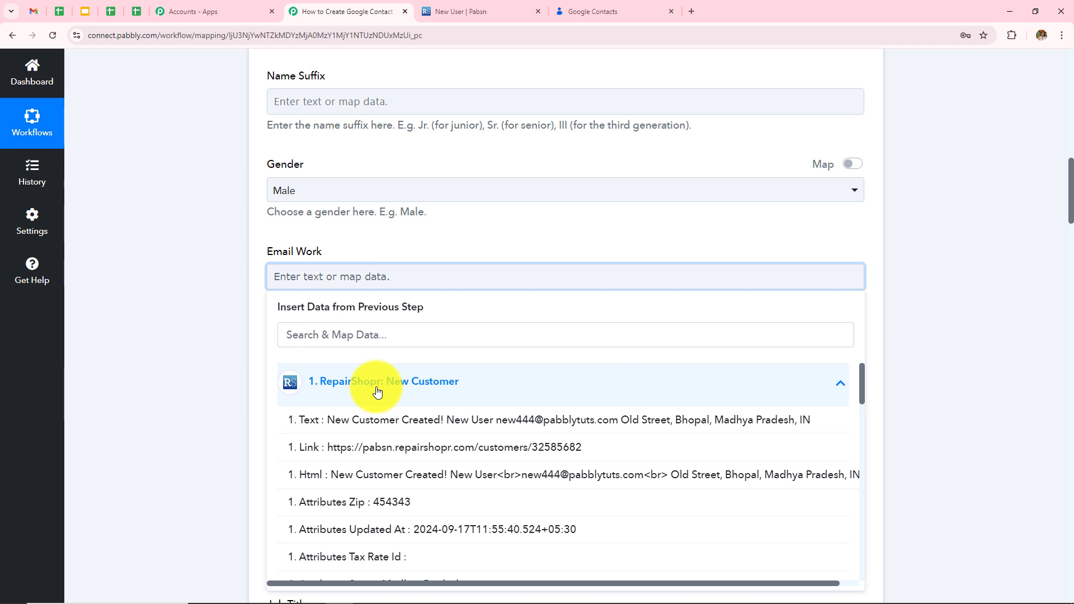
pyautogui.click(363, 338)
pyautogui.write('emai')
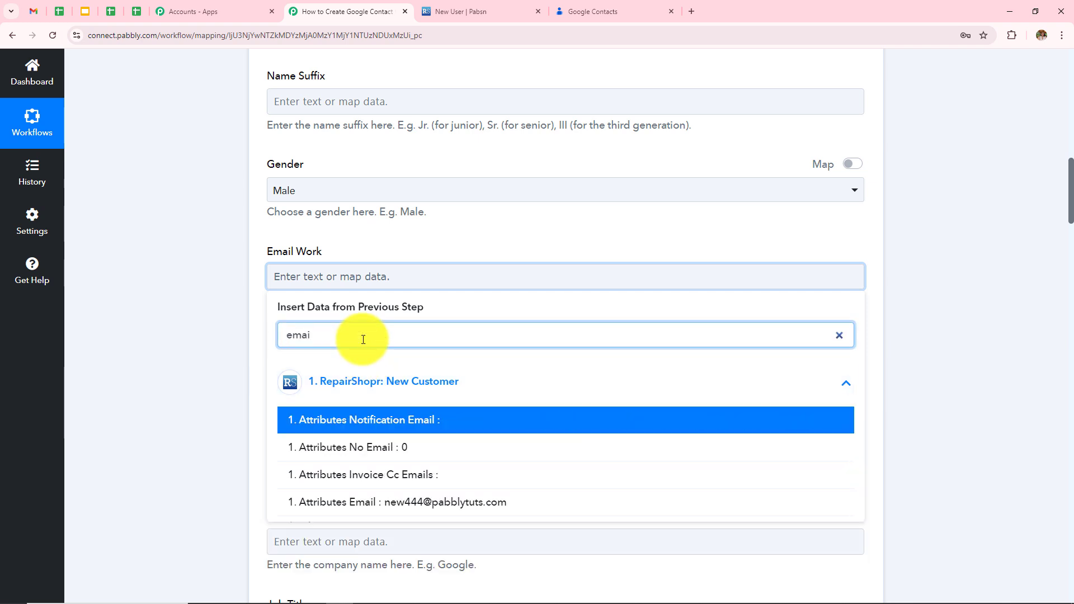
pyautogui.click(395, 506)
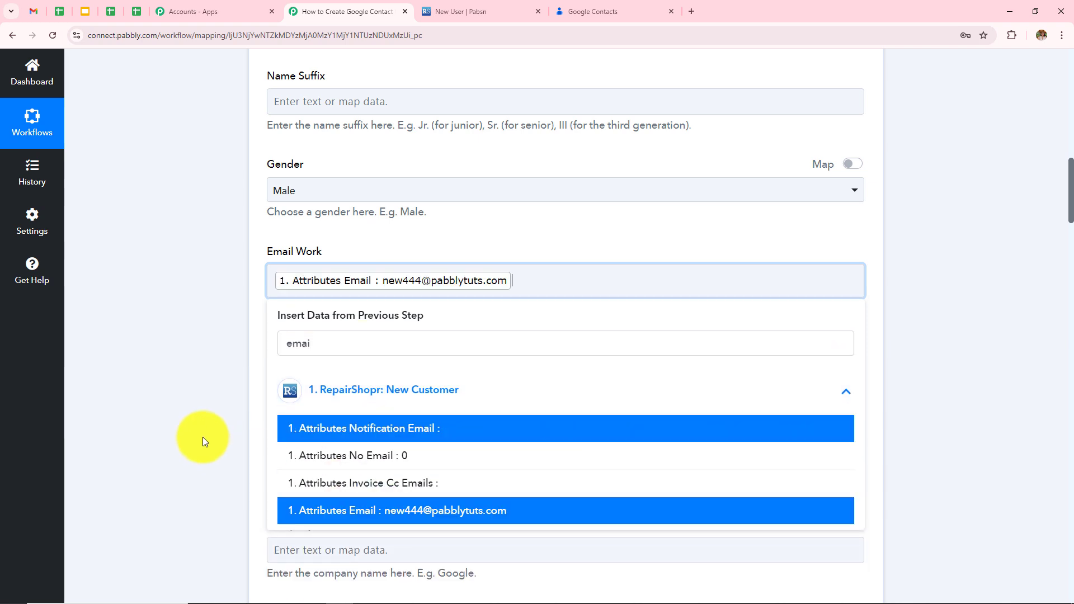
pyautogui.click(203, 437)
# Map the contact's Phone Number (Work) field to the RepairShopr trigger's Attributes Phone value.
pyautogui.scroll(-3, 535, 400)
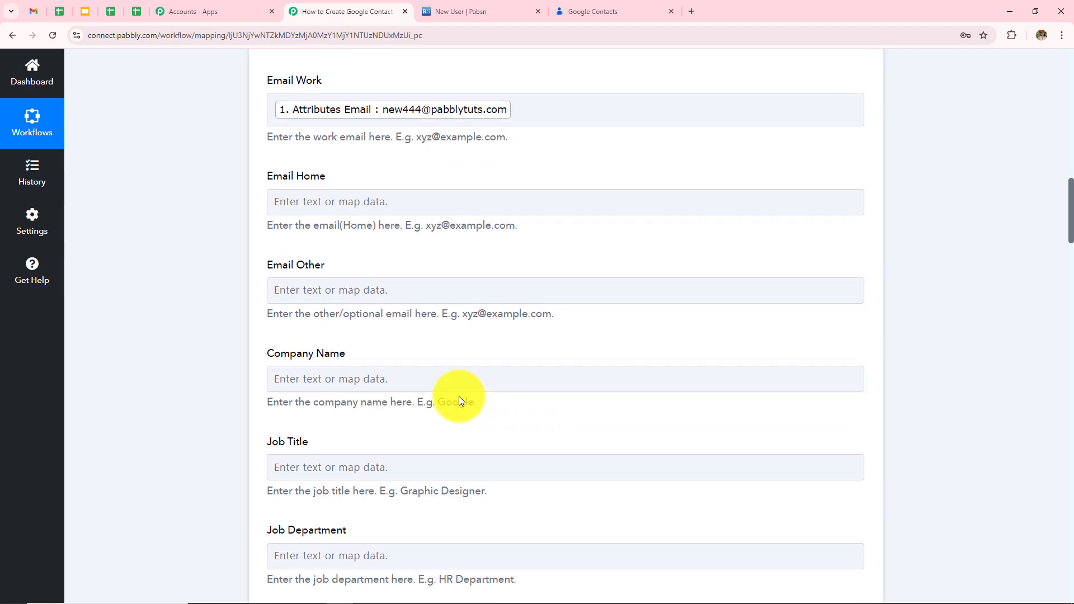
pyautogui.scroll(-5, 455, 401)
pyautogui.click(372, 374)
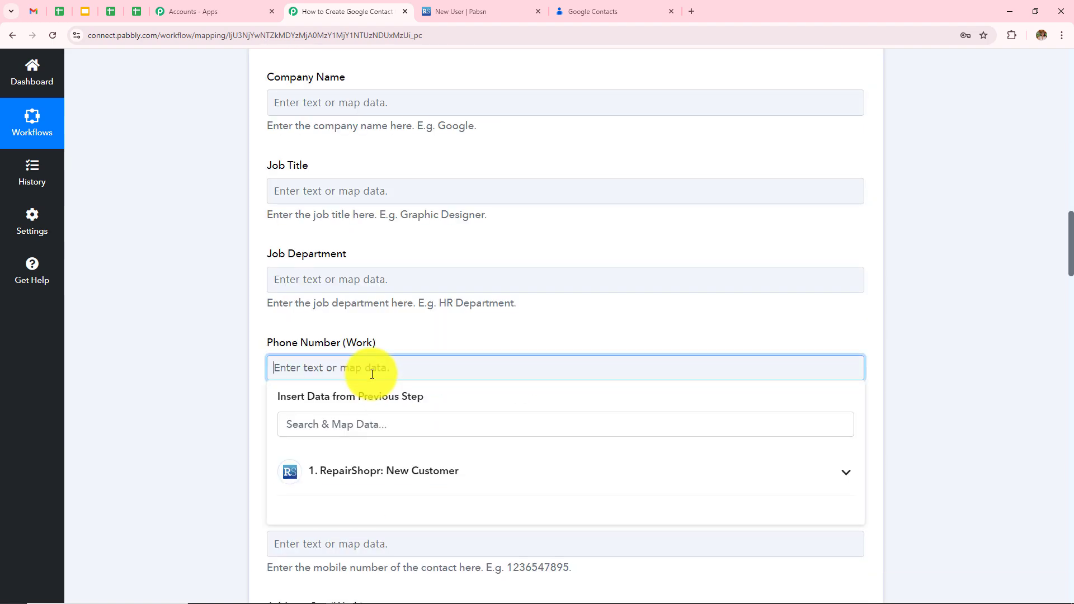
pyautogui.click(408, 469)
pyautogui.click(414, 422)
pyautogui.write('p')
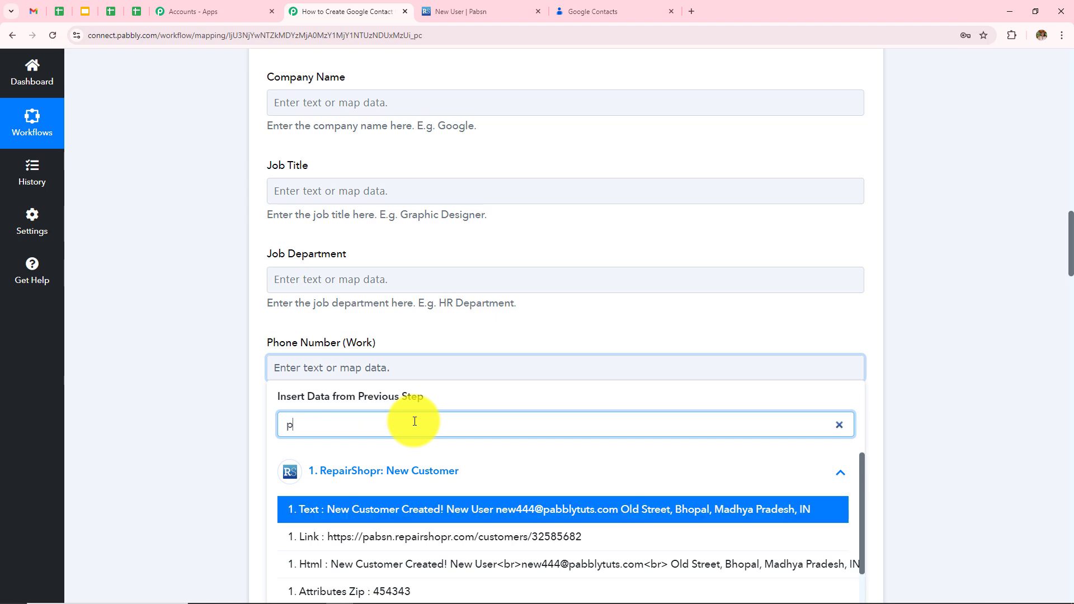
pyautogui.write('hon')
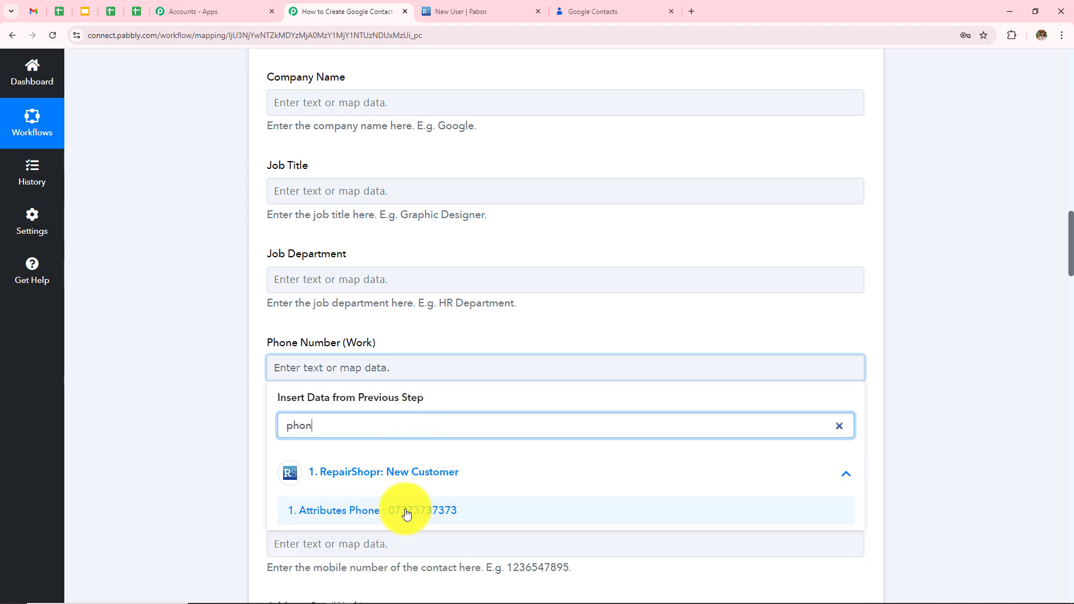
pyautogui.click(405, 510)
# Map the contact's Address City (Home) field to the RepairShopr trigger's Attributes City value.
pyautogui.scroll(-8, 370, 196)
pyautogui.click(371, 195)
pyautogui.click(371, 297)
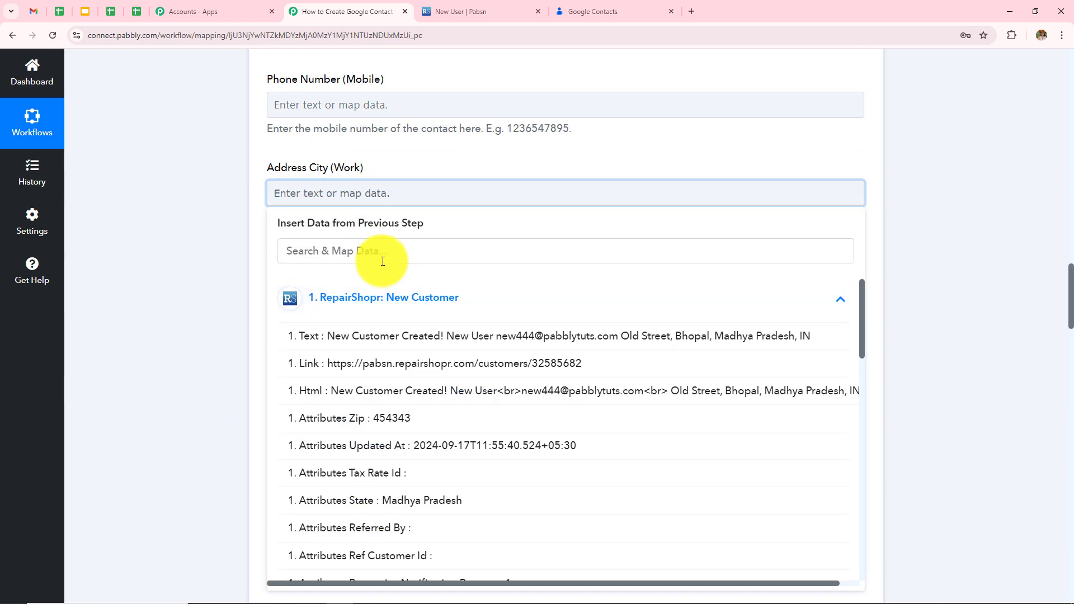
pyautogui.scroll(-8, 346, 280)
pyautogui.click(333, 271)
pyautogui.click(359, 382)
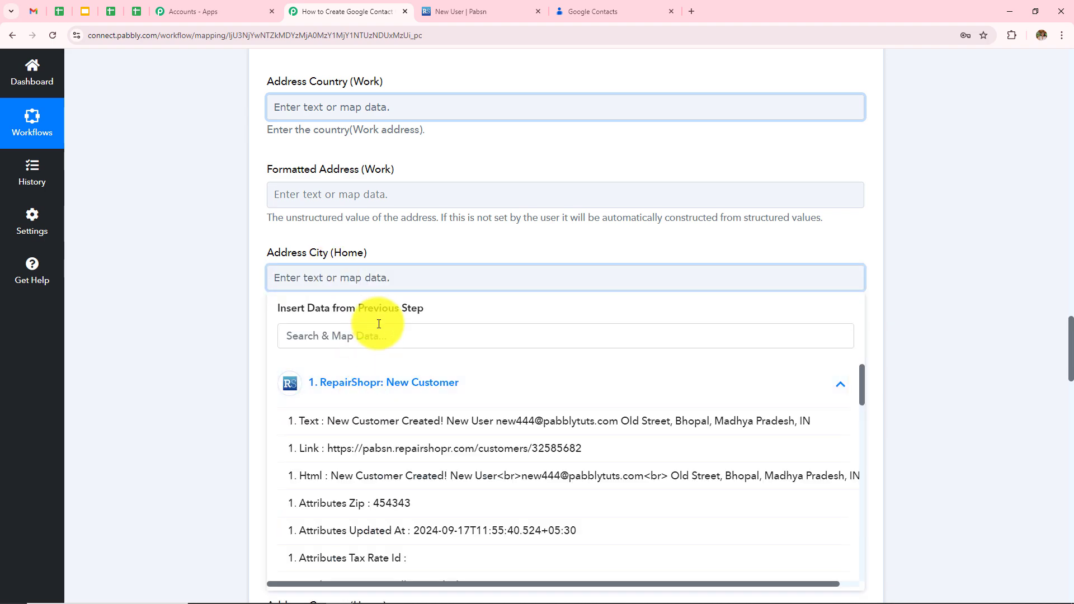
pyautogui.click(379, 337)
pyautogui.write('city')
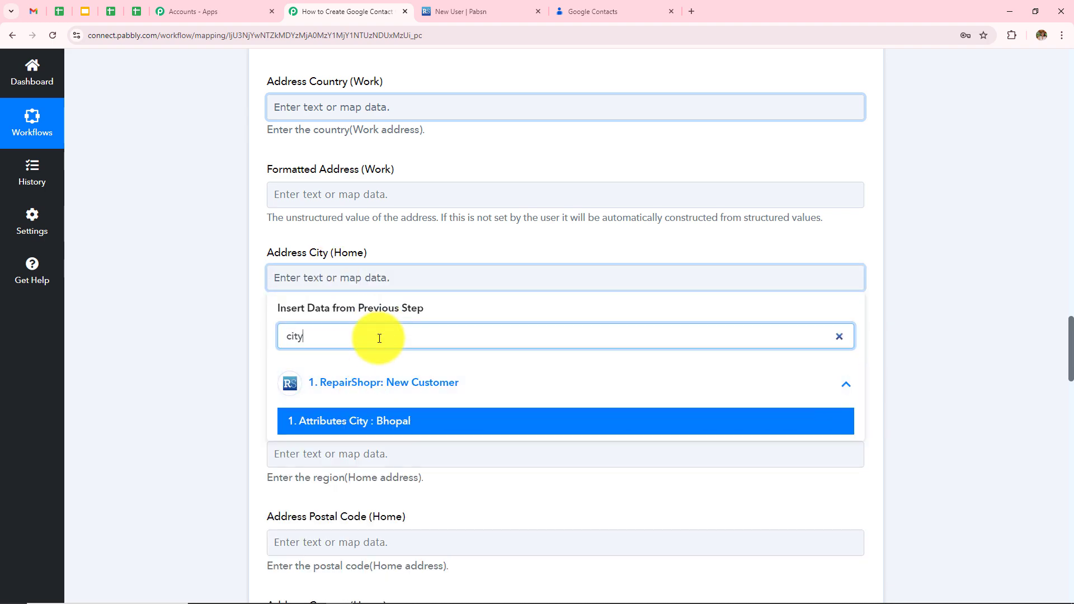
pyautogui.click(391, 421)
# Map the contact's Address Postal Code (Home) field to the RepairShopr trigger's Attributes Zip value.
pyautogui.scroll(-3, 191, 359)
pyautogui.click(386, 382)
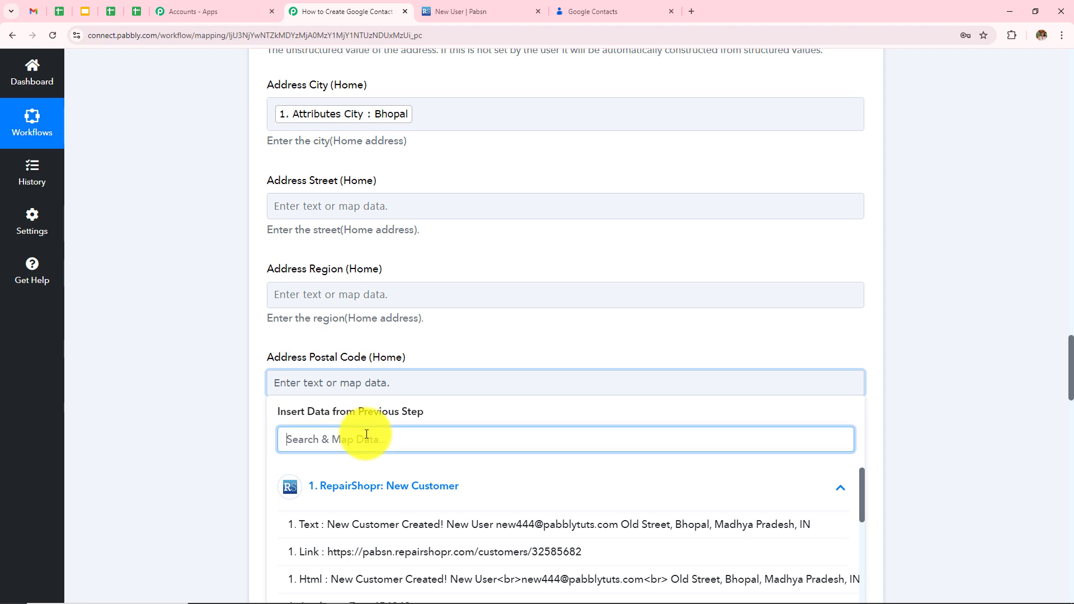
pyautogui.write('pos')
pyautogui.press('BackSpace')
pyautogui.press('BackSpace')
pyautogui.press('BackSpace')
pyautogui.write('zi')
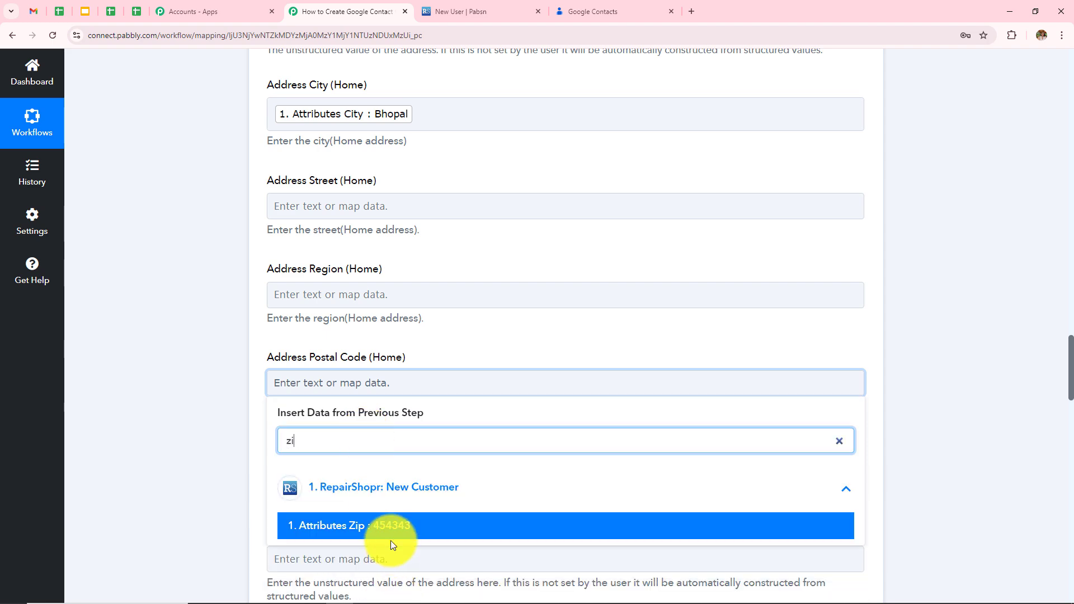
pyautogui.click(390, 540)
# Review the remaining optional Create Contact fields, including birthday, event, URL, relationship, notes and custom fields.
pyautogui.scroll(-10, 619, 353)
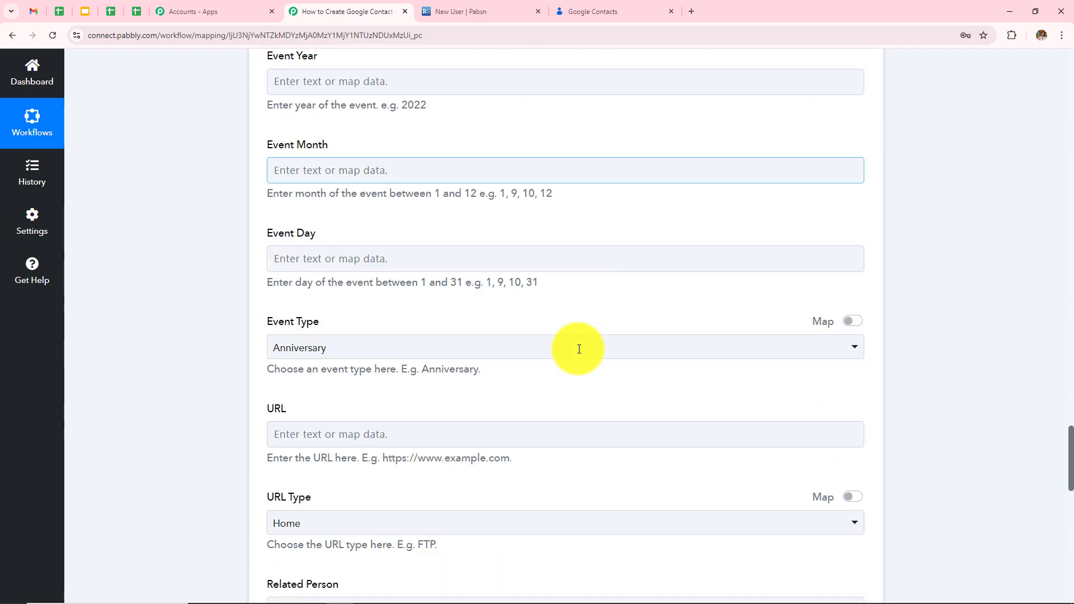
pyautogui.scroll(-3, 580, 351)
pyautogui.scroll(-3, 579, 351)
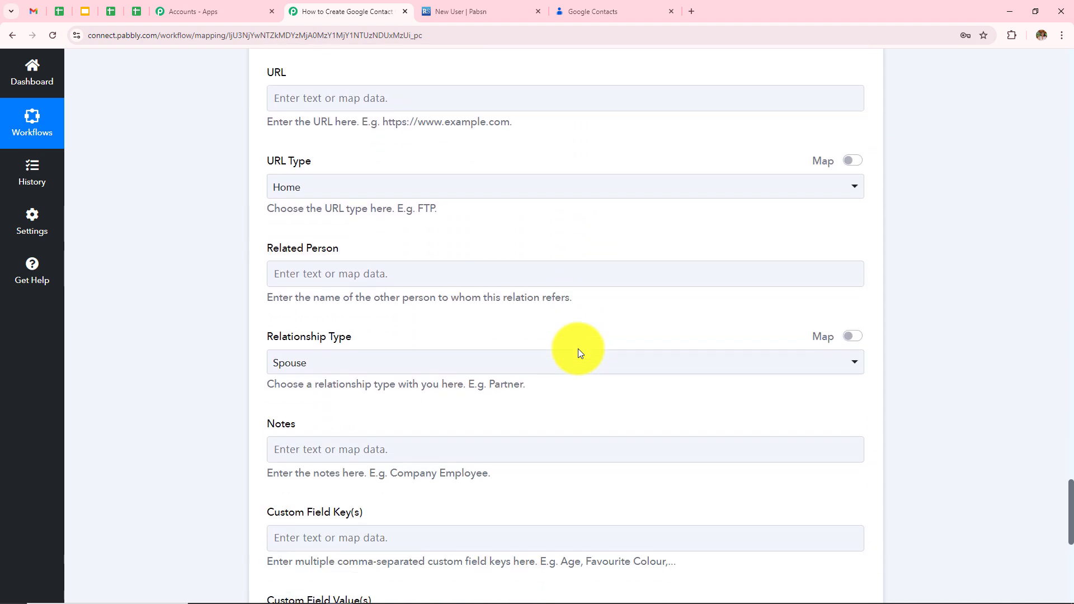
pyautogui.scroll(-2, 578, 353)
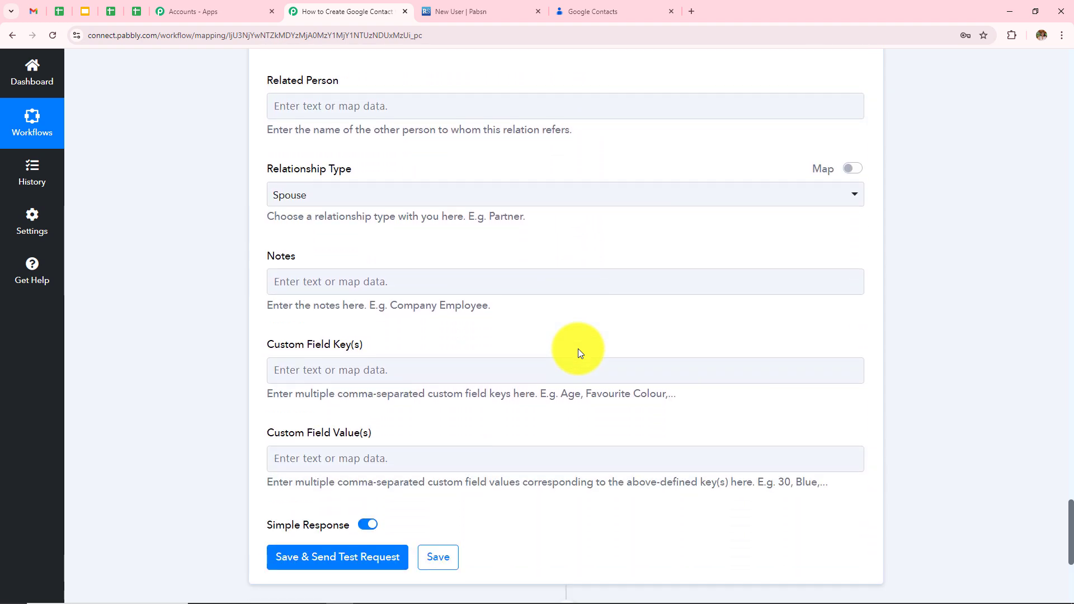
pyautogui.scroll(1, 455, 448)
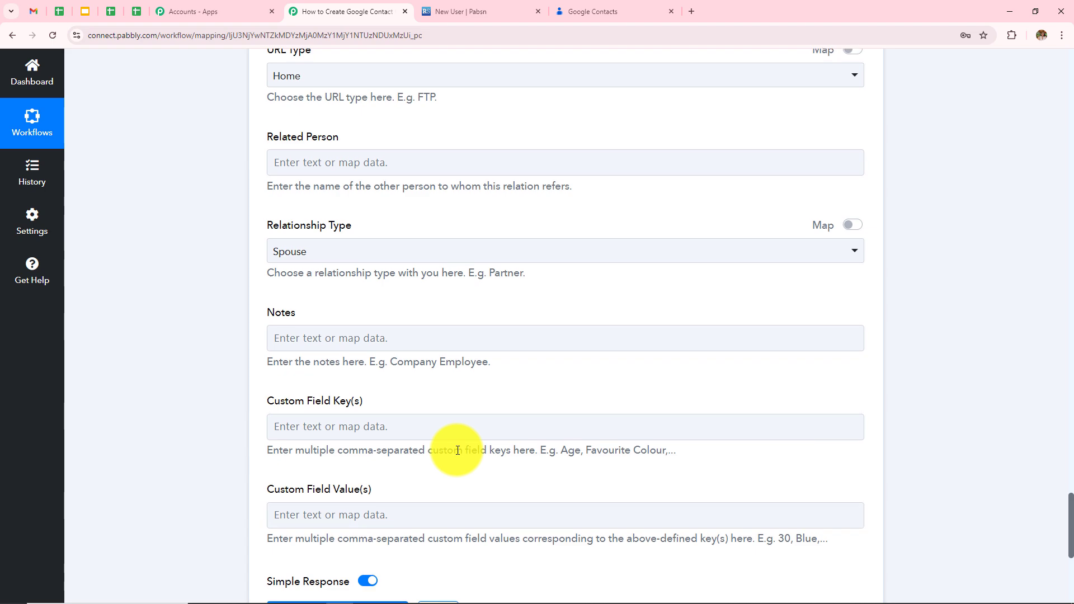
pyautogui.scroll(3, 457, 450)
pyautogui.scroll(8, 457, 450)
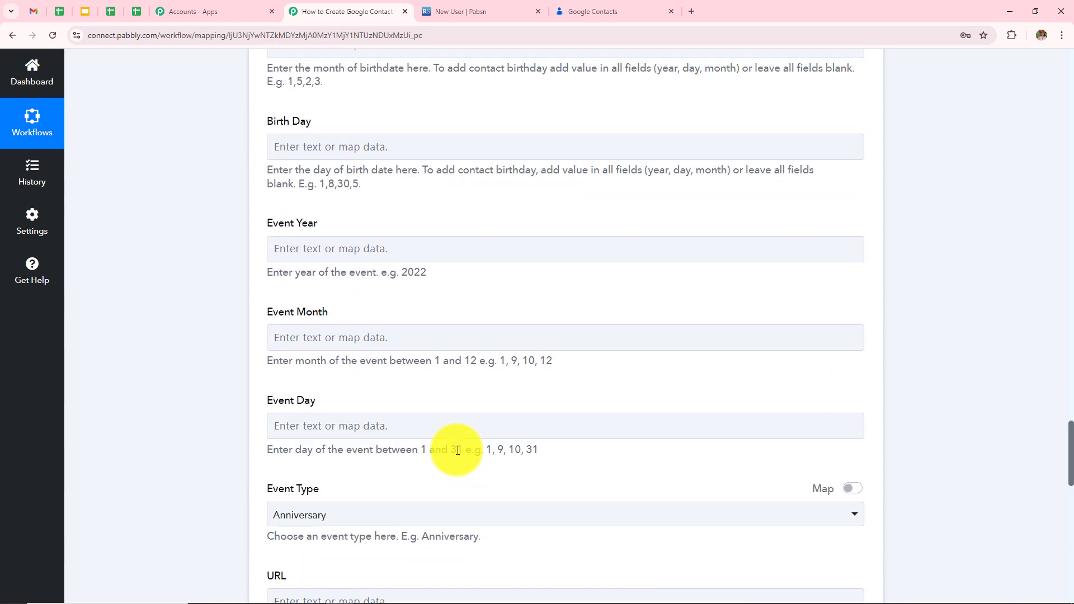
# Review the Create Contact fields from the event and address sections back to the name fields, checking the mapped RepairShopr values.
pyautogui.scroll(12, 457, 450)
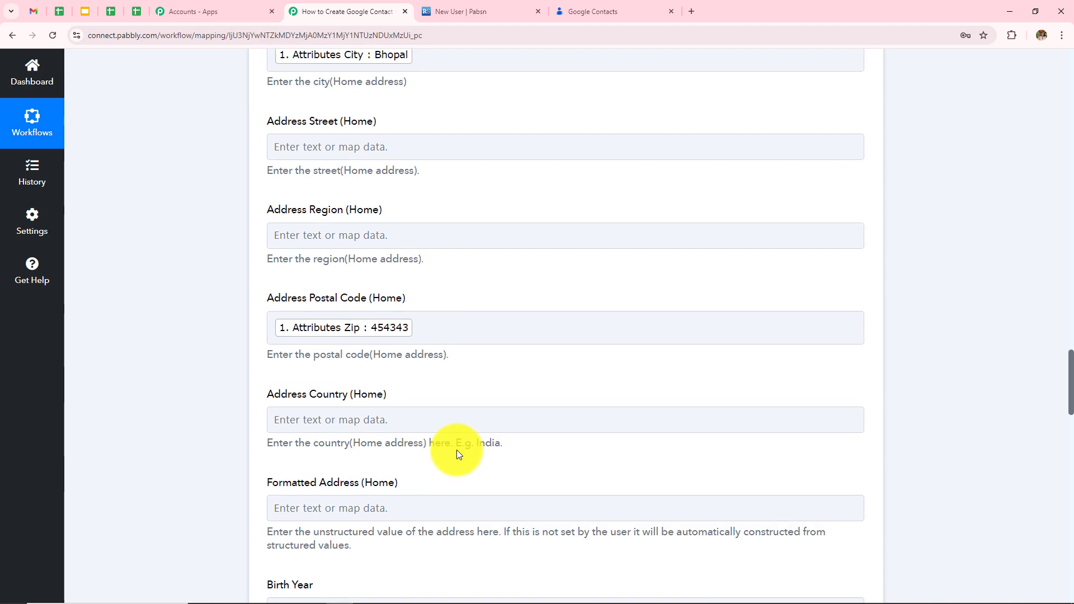
pyautogui.scroll(3, 457, 450)
pyautogui.scroll(-1, 458, 451)
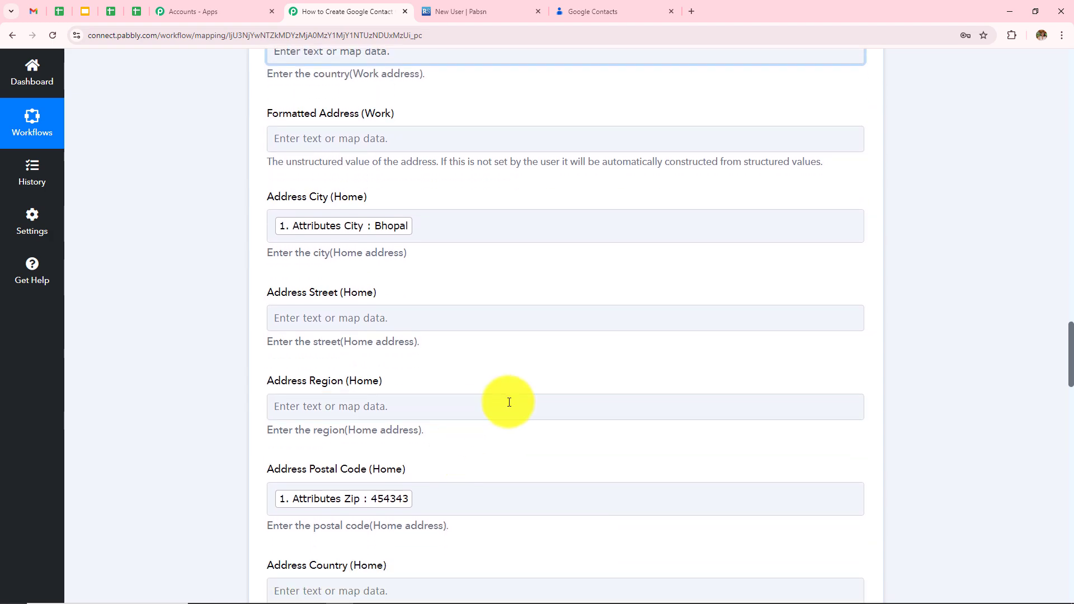
pyautogui.scroll(-8, 509, 399)
pyautogui.scroll(-5, 509, 399)
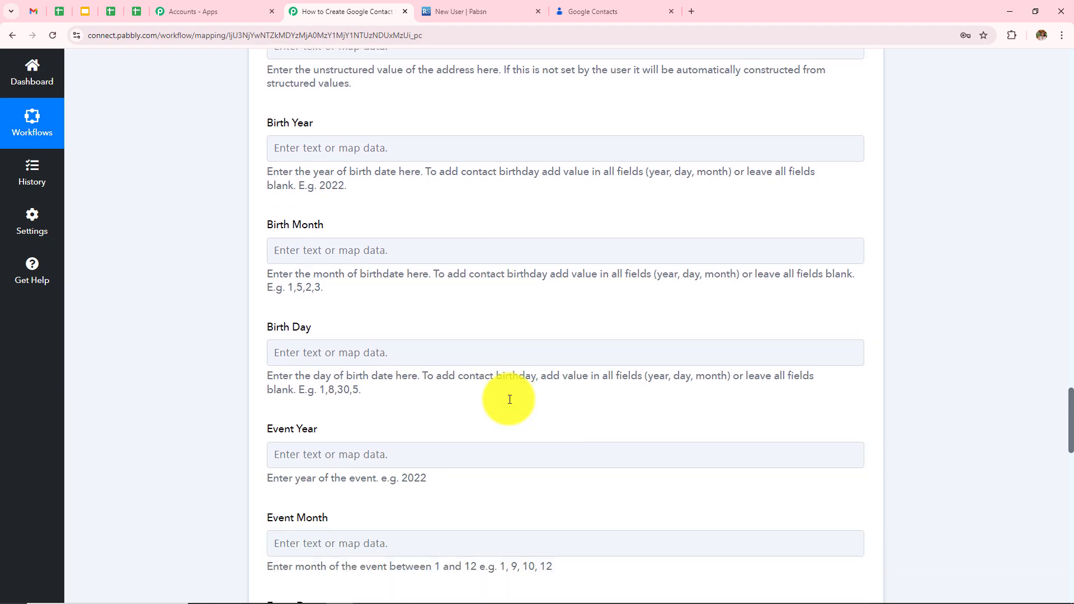
pyautogui.scroll(3, 509, 399)
pyautogui.scroll(7, 508, 398)
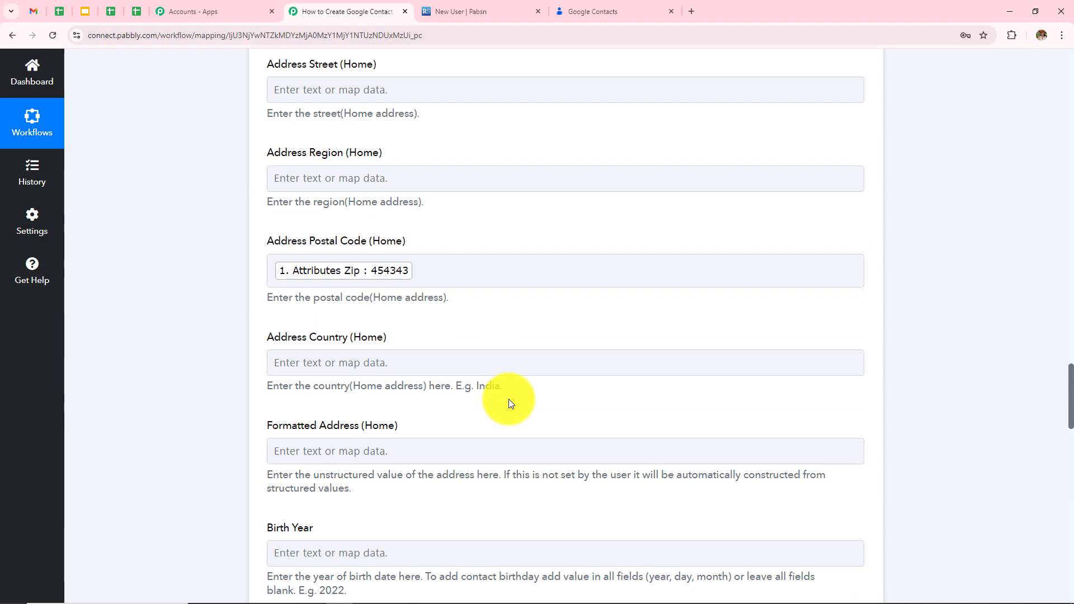
pyautogui.scroll(-10, 508, 398)
pyautogui.scroll(-6, 508, 399)
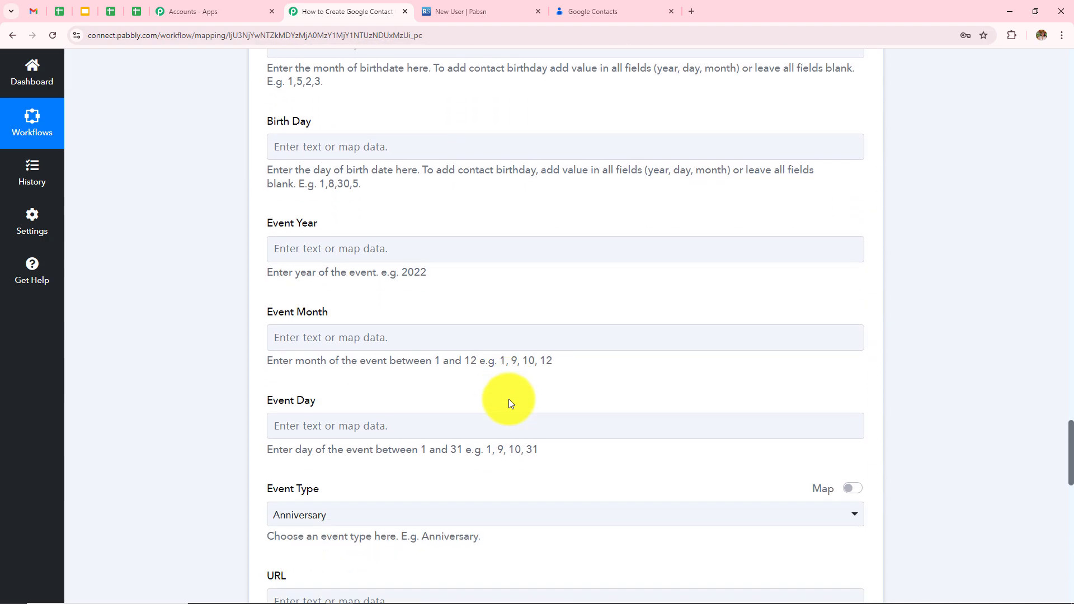
pyautogui.scroll(4, 508, 398)
pyautogui.scroll(14, 508, 398)
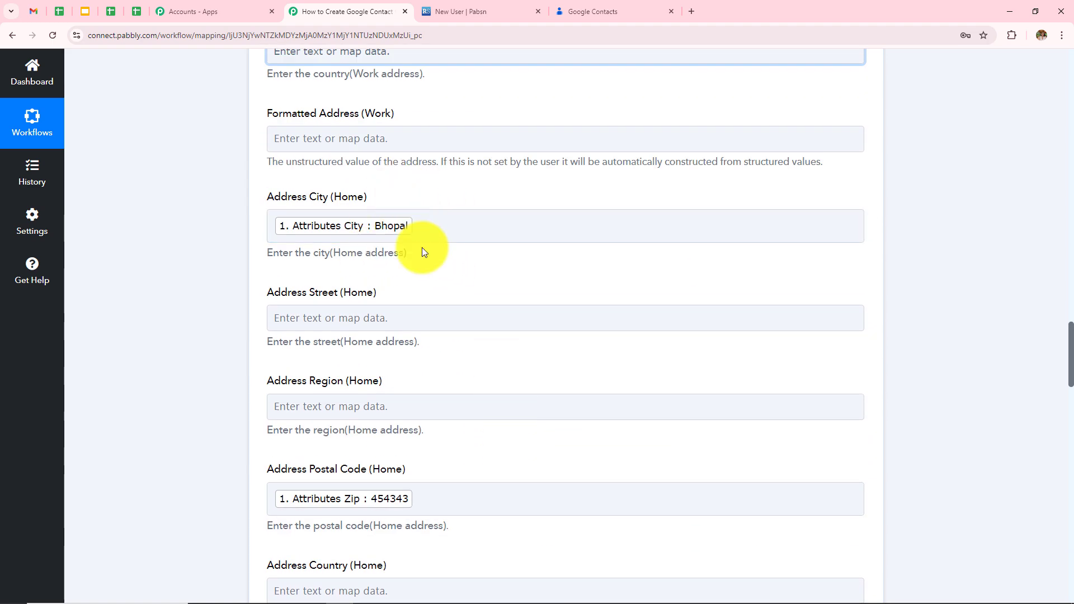
pyautogui.scroll(8, 430, 254)
pyautogui.scroll(4, 431, 254)
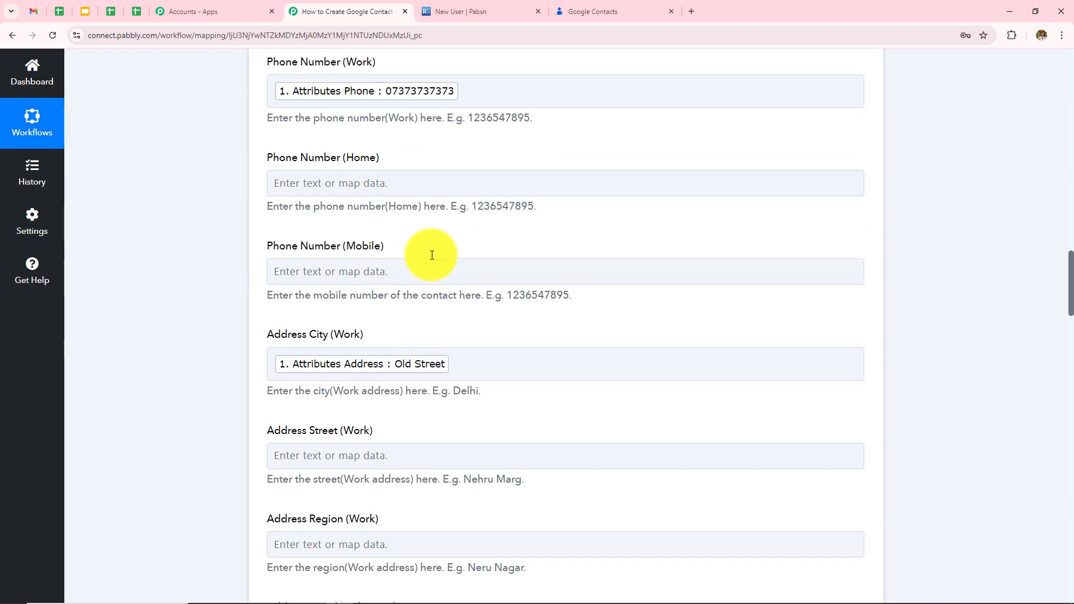
pyautogui.scroll(8, 622, 281)
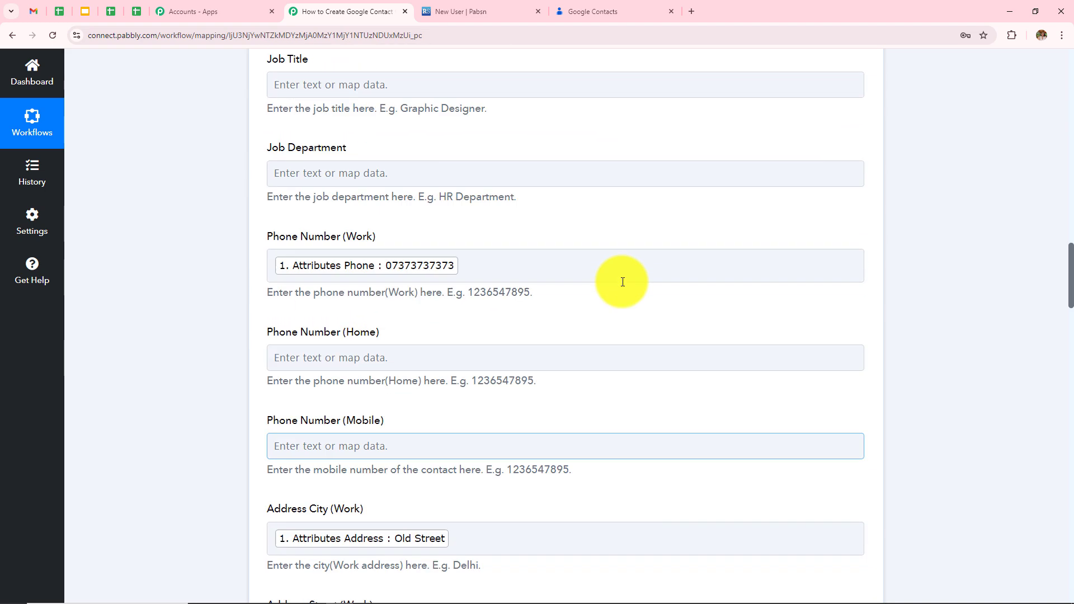
pyautogui.scroll(15, 622, 282)
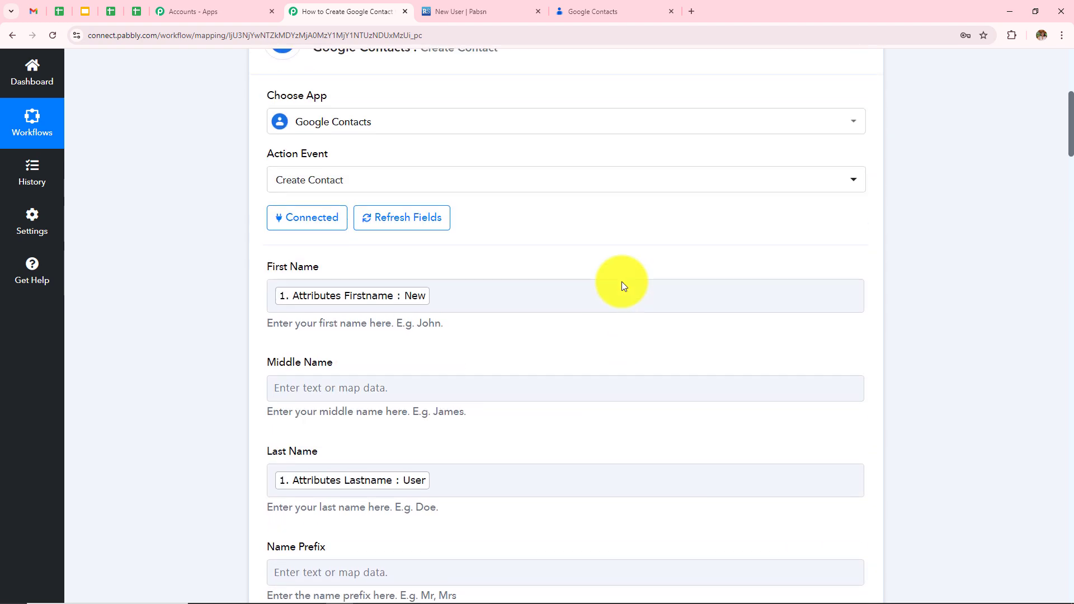
pyautogui.click(474, 296)
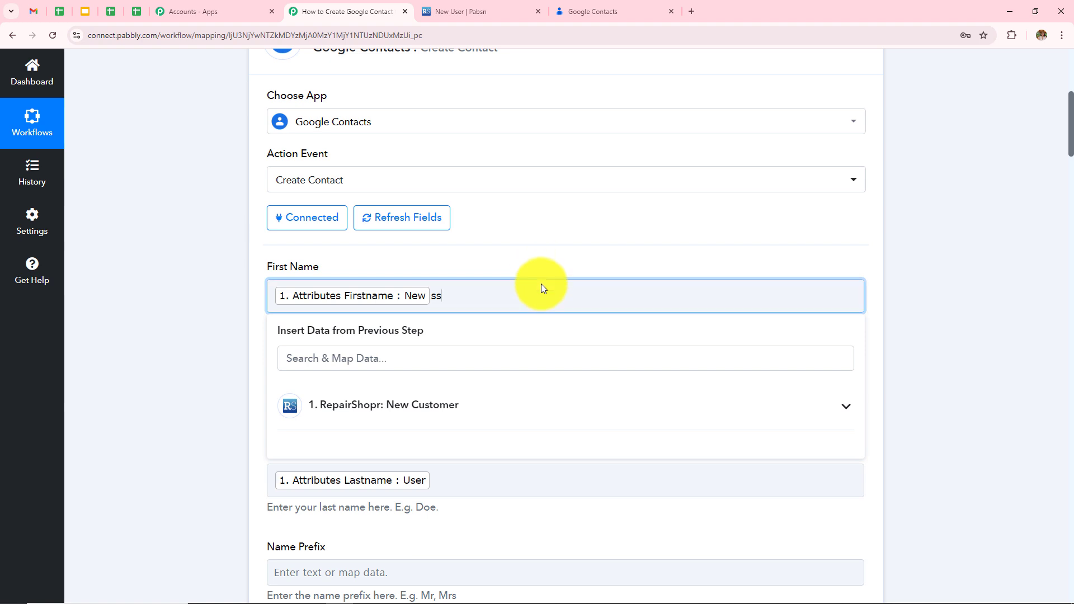
pyautogui.press('BackSpace')
pyautogui.press('BackSpace')
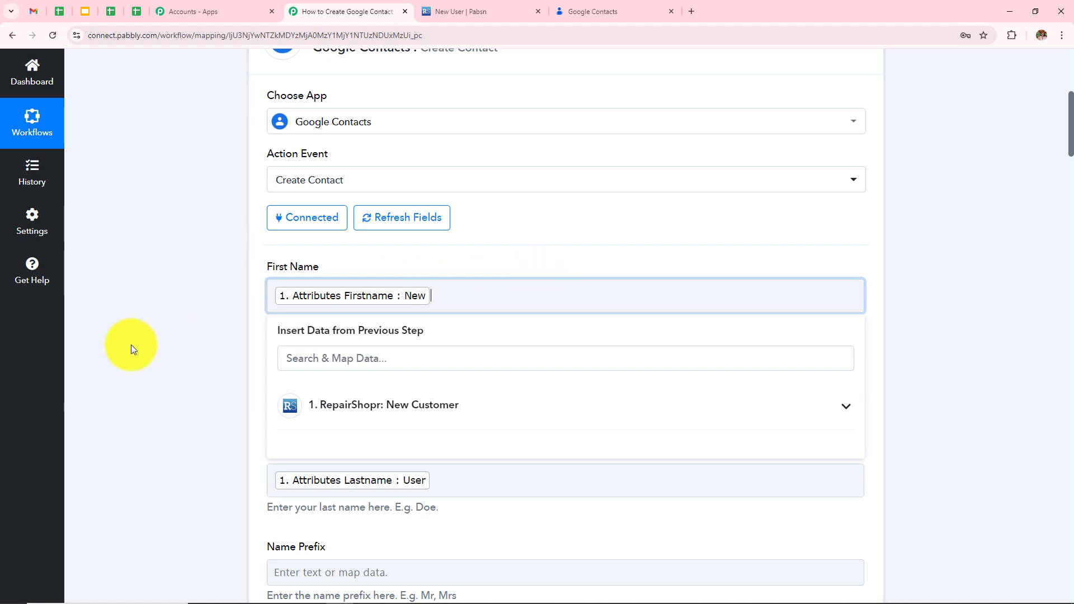
pyautogui.click(131, 344)
# Save the Google Contacts Create Contact action and send a test request with the mapped customer details.
pyautogui.scroll(-2, 521, 429)
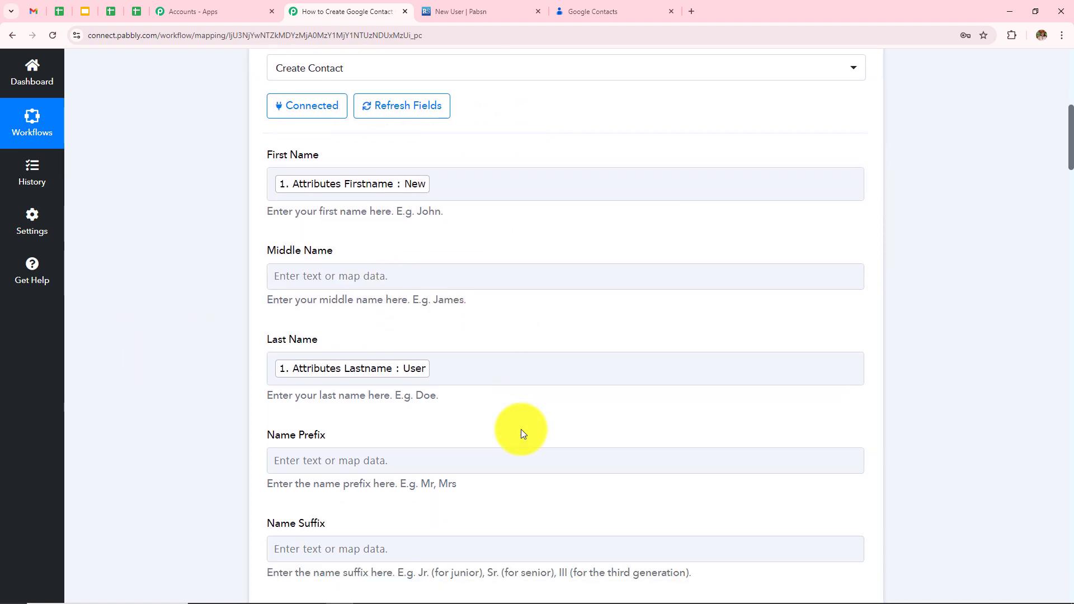
pyautogui.click(548, 361)
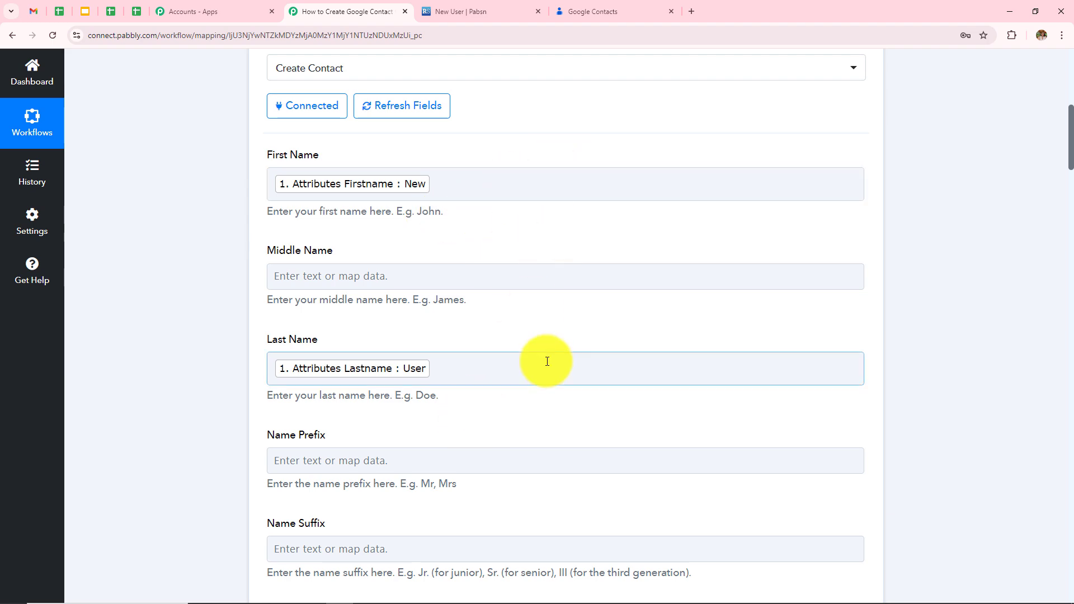
pyautogui.scroll(-3, 547, 362)
pyautogui.scroll(-20, 547, 361)
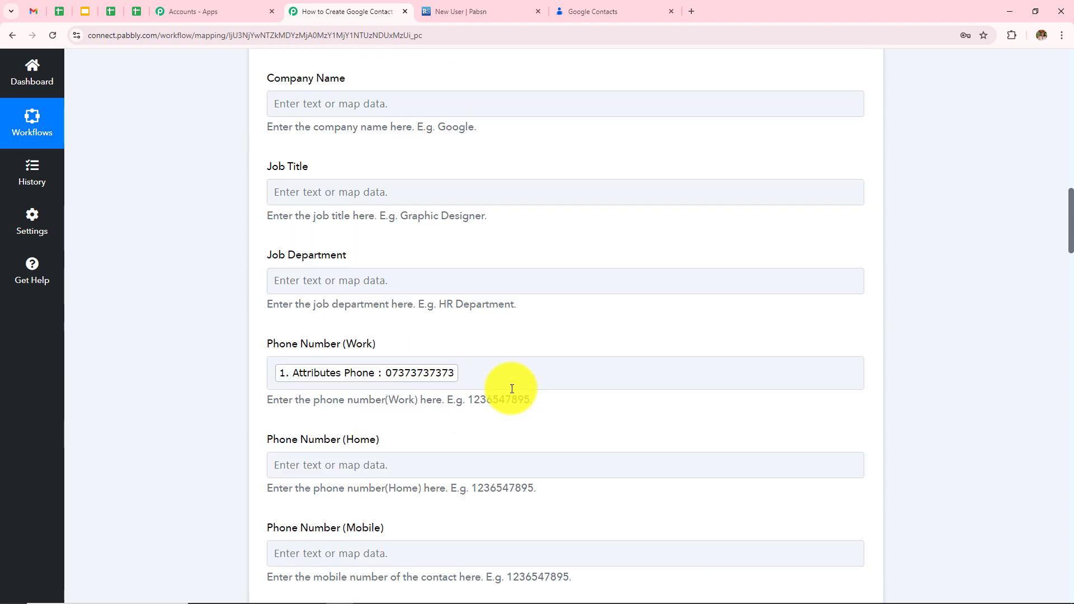
pyautogui.scroll(-20, 718, 329)
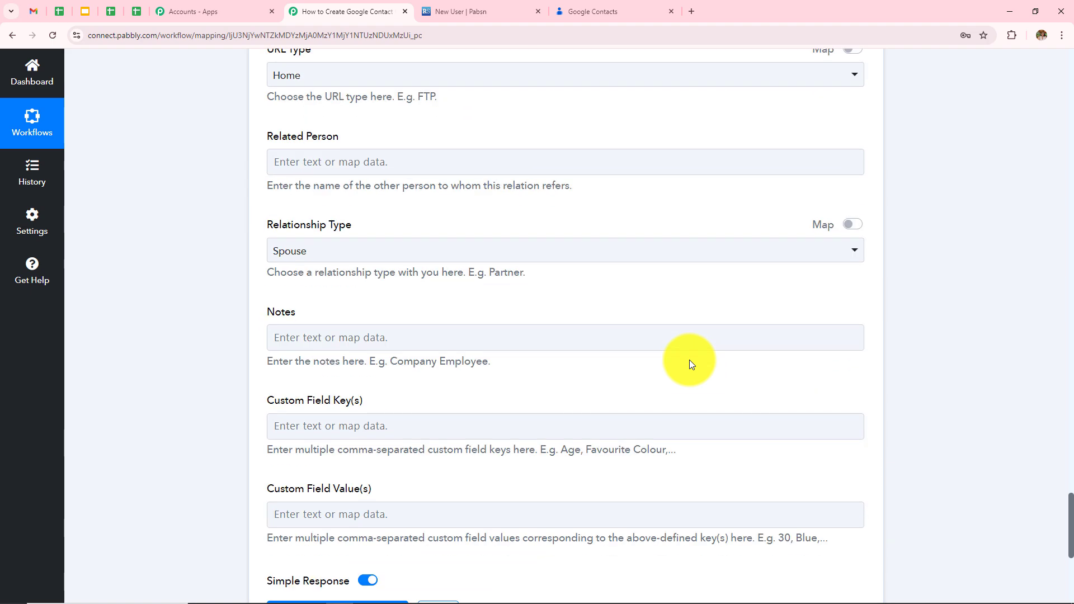
pyautogui.scroll(-1, 689, 361)
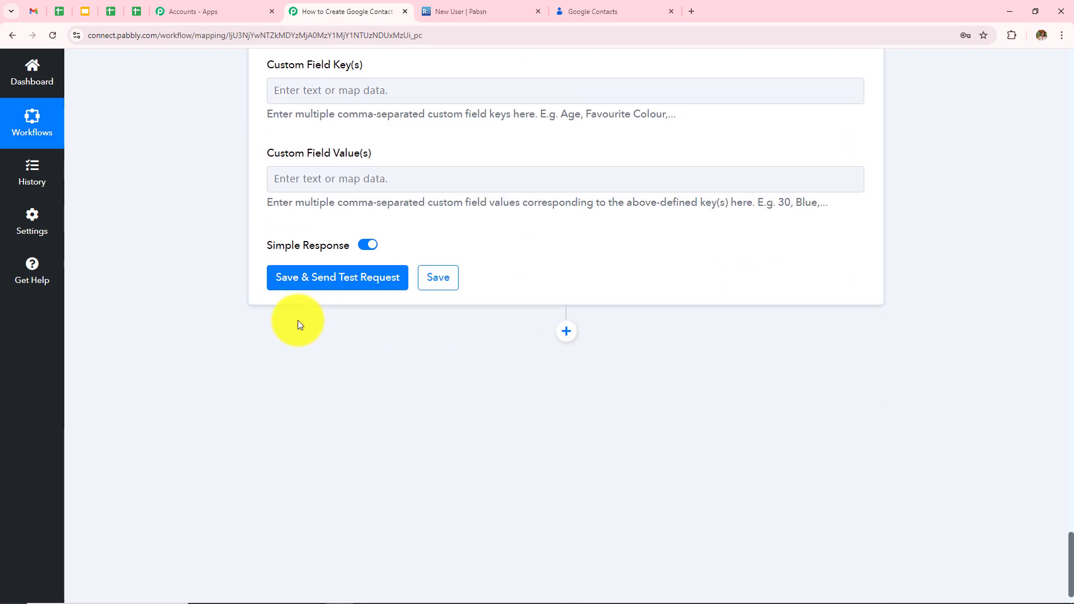
pyautogui.click(315, 280)
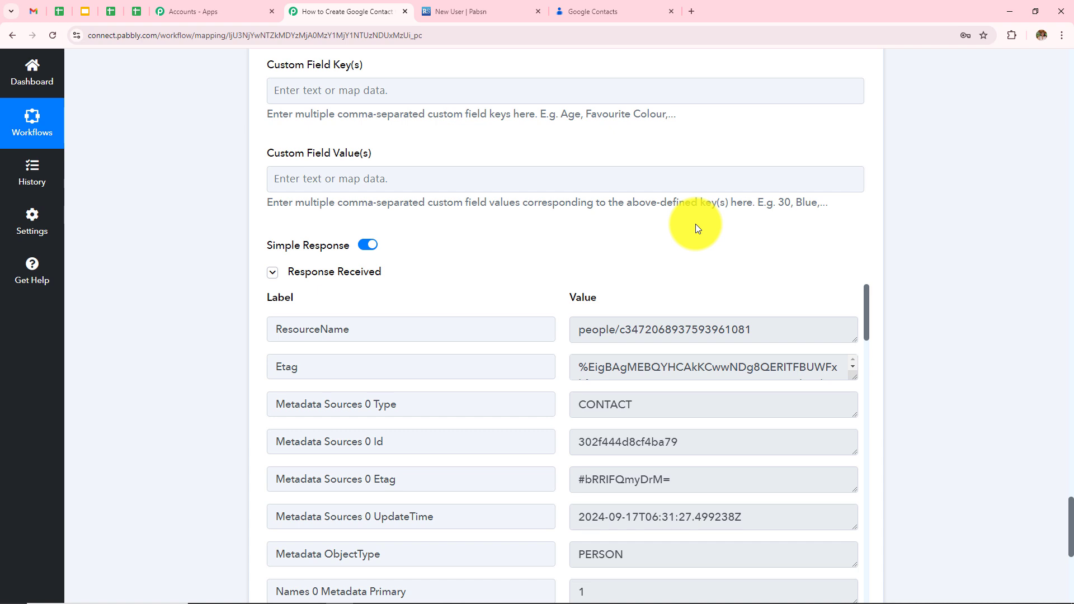
# Examine the test response of the Create Contact action, especially the returned display name.
pyautogui.scroll(-2, 696, 224)
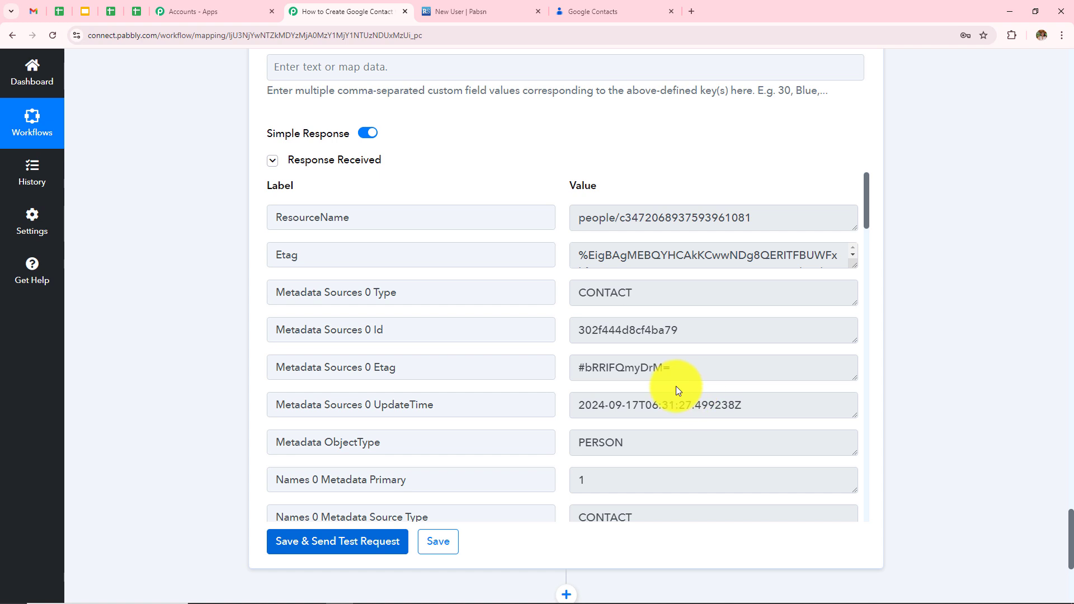
pyautogui.scroll(-3, 675, 386)
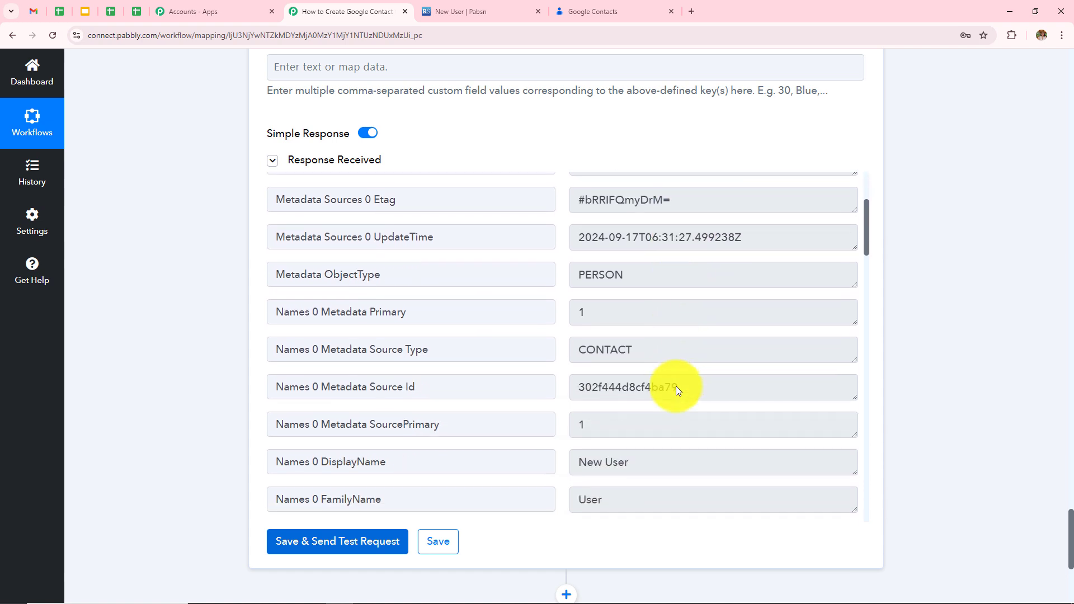
pyautogui.scroll(-3, 677, 385)
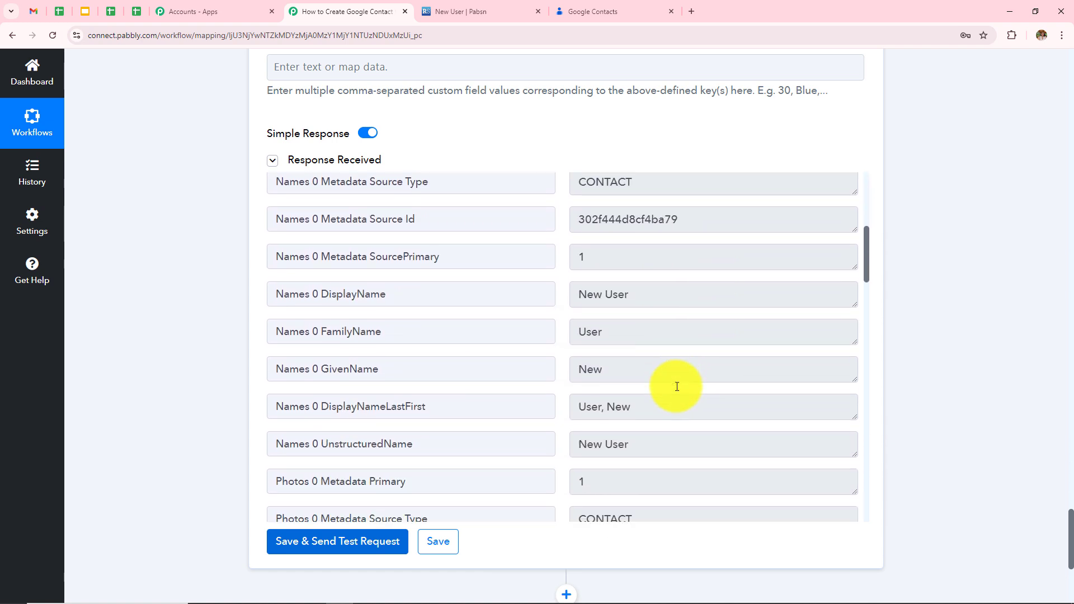
pyautogui.moveTo(652, 298); pyautogui.dragTo(544, 294)
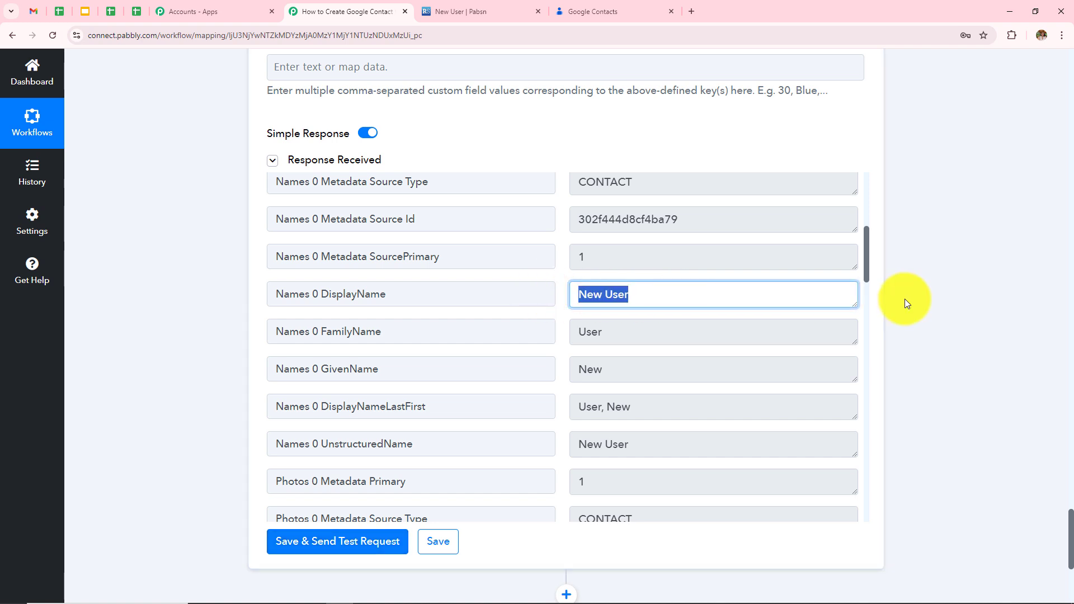
pyautogui.click(956, 283)
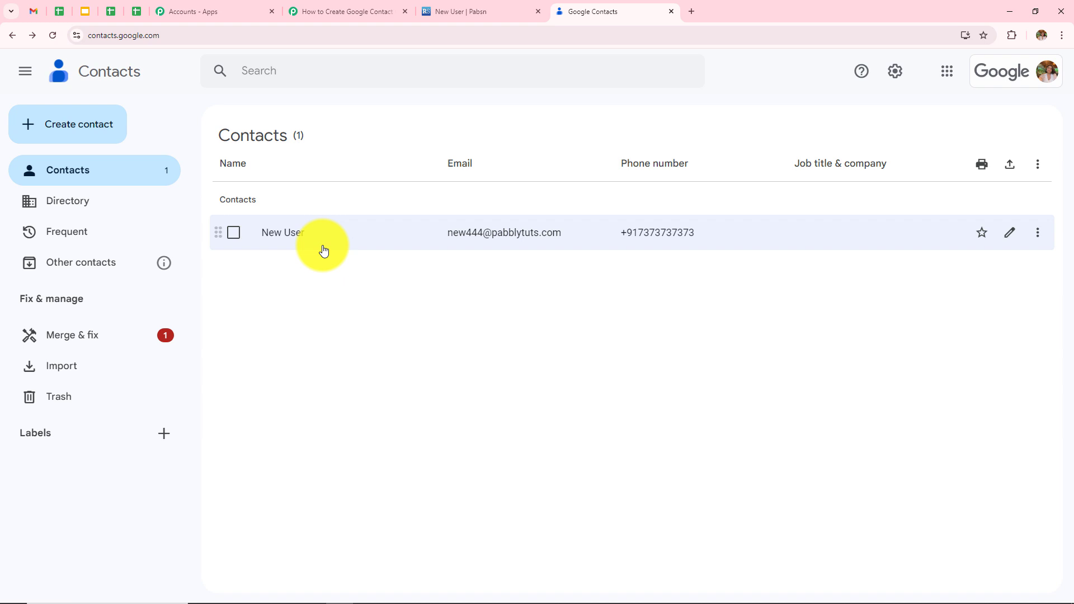
# Open the contact created by the test request in Google Contacts to check its details, dismissing the picture chooser.
pyautogui.click(263, 244)
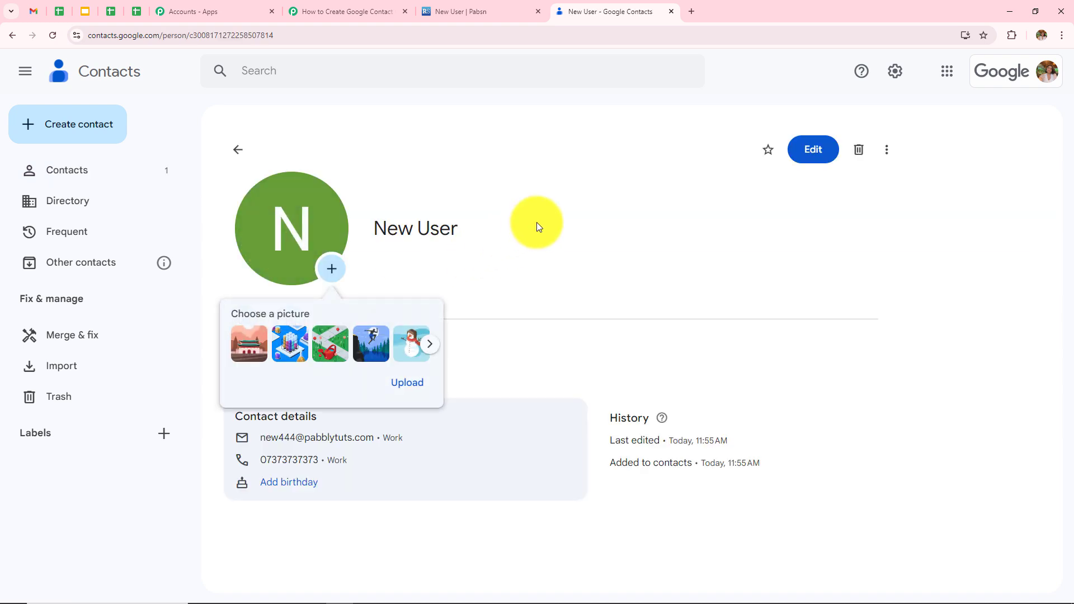
pyautogui.click(532, 347)
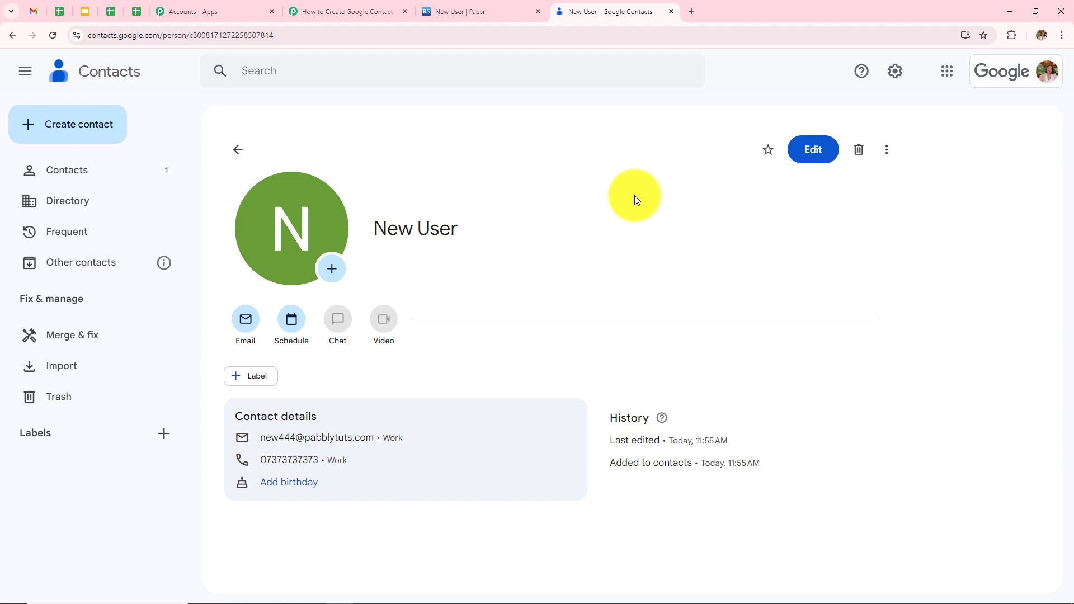
# Switch to RepairShopr and create another customer with full name, email, mobile phone and address, declining the browser's offer to save the address.
pyautogui.click(494, 12)
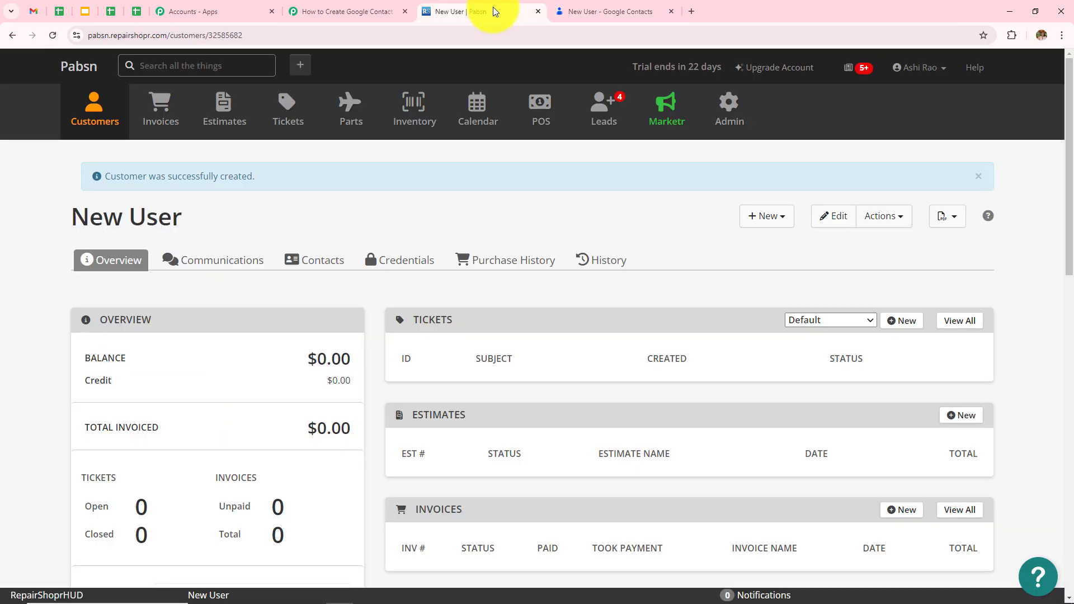
pyautogui.click(11, 37)
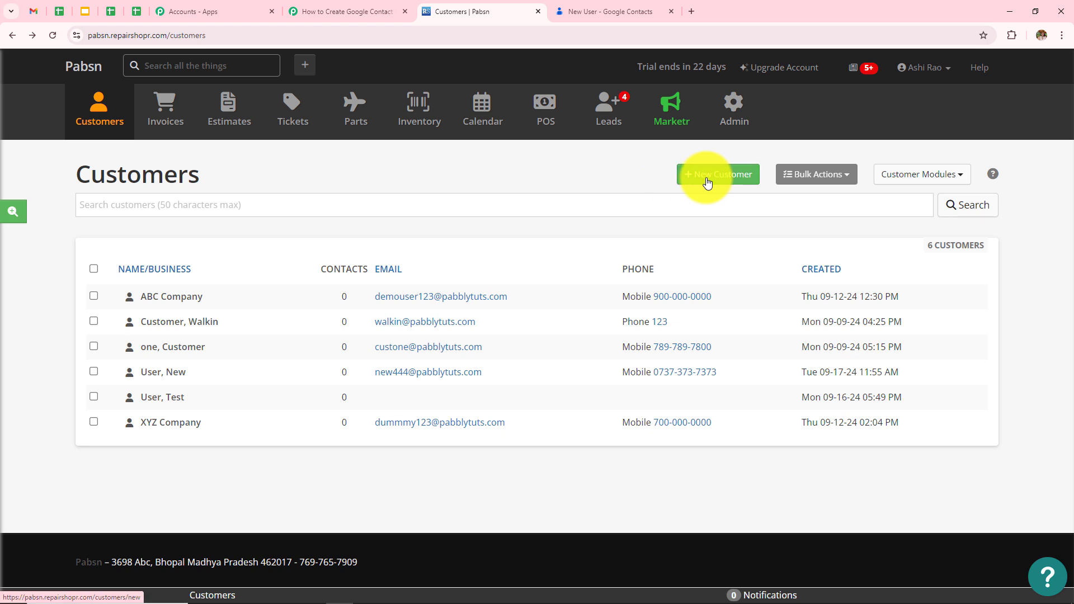
pyautogui.click(707, 180)
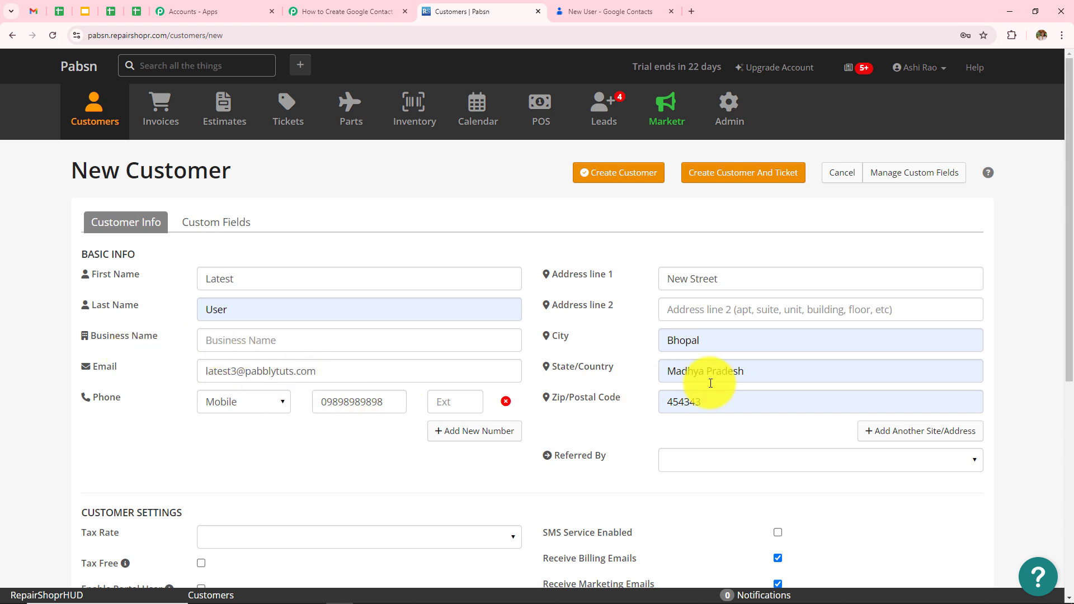
pyautogui.scroll(-1, 710, 383)
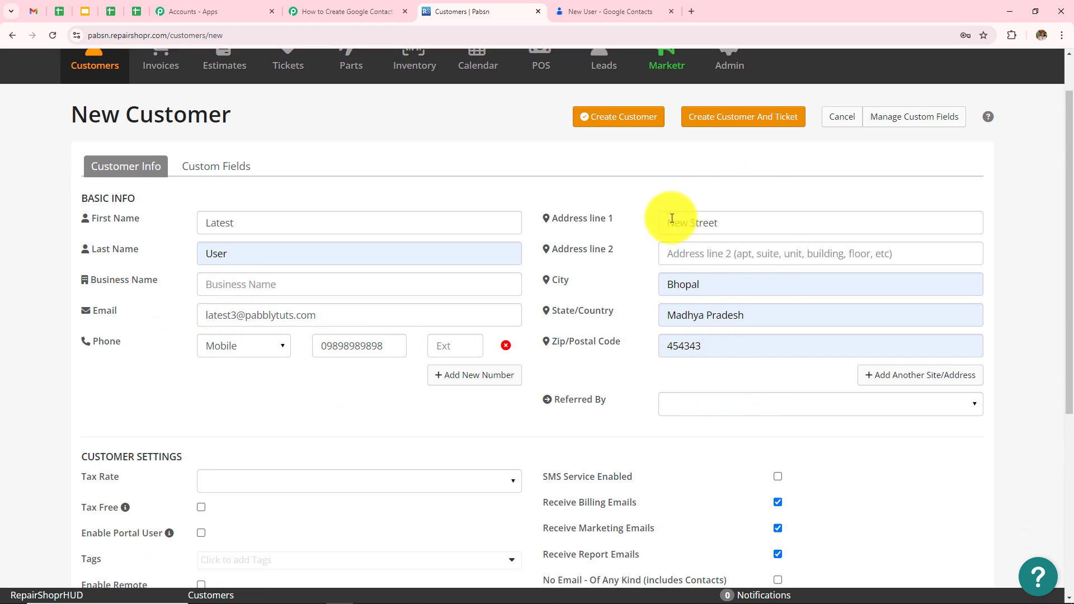
pyautogui.scroll(1, 853, 345)
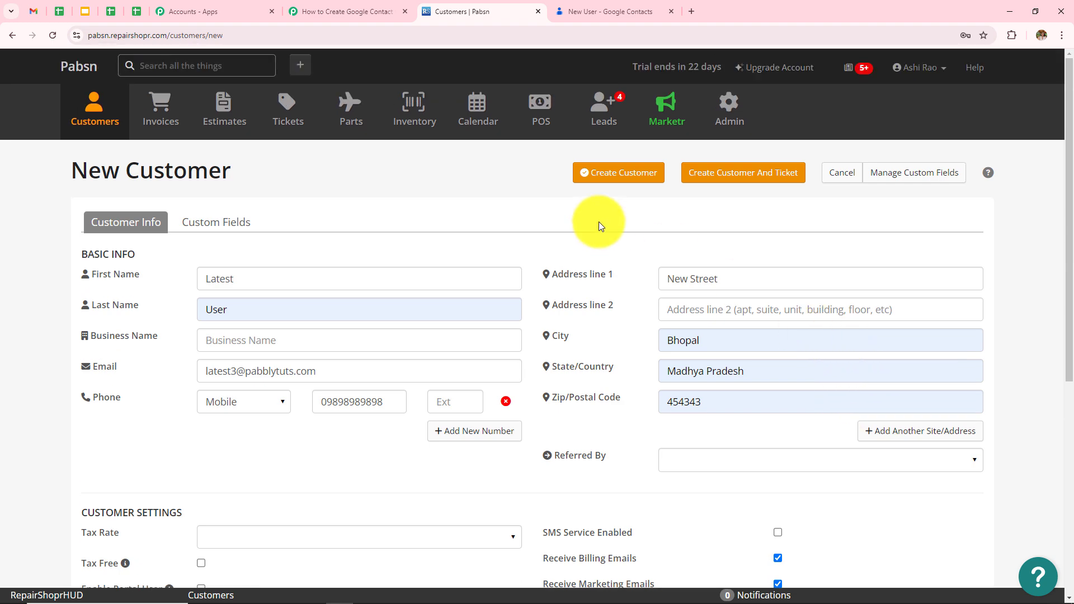
pyautogui.click(623, 175)
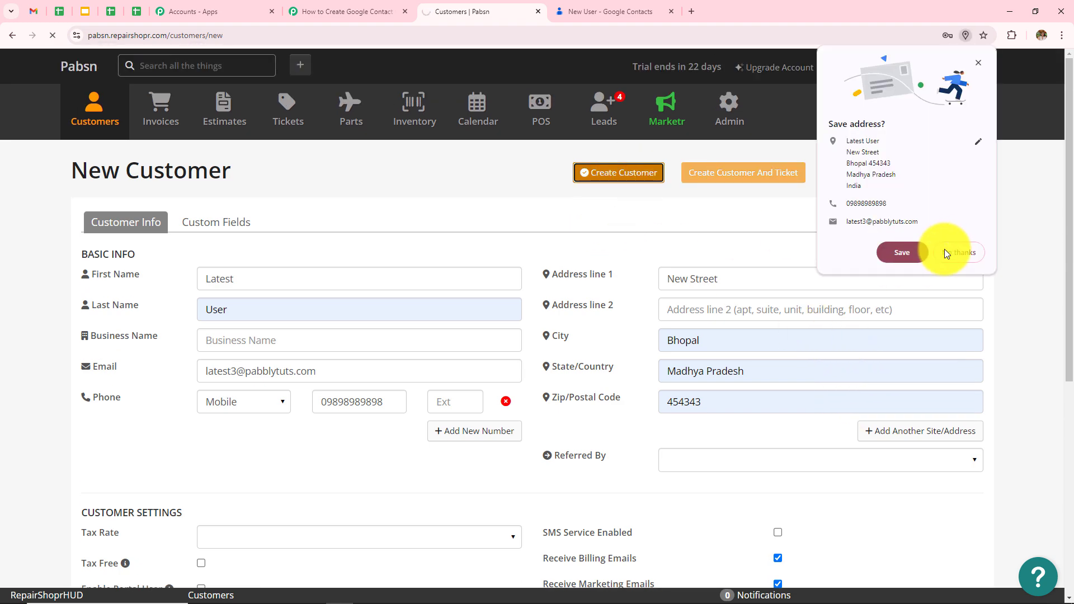
pyautogui.click(952, 250)
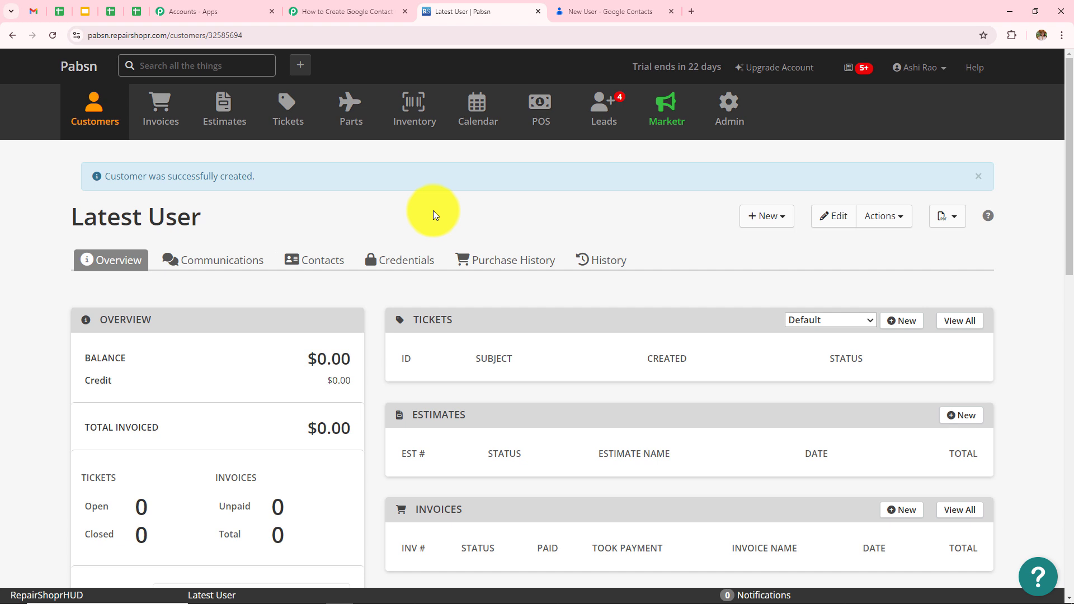
# Switch to Google Contacts and open the contact added for the second RepairShopr customer to check its email, phone and addresses.
pyautogui.hotkey('ctrl', 'Tab')
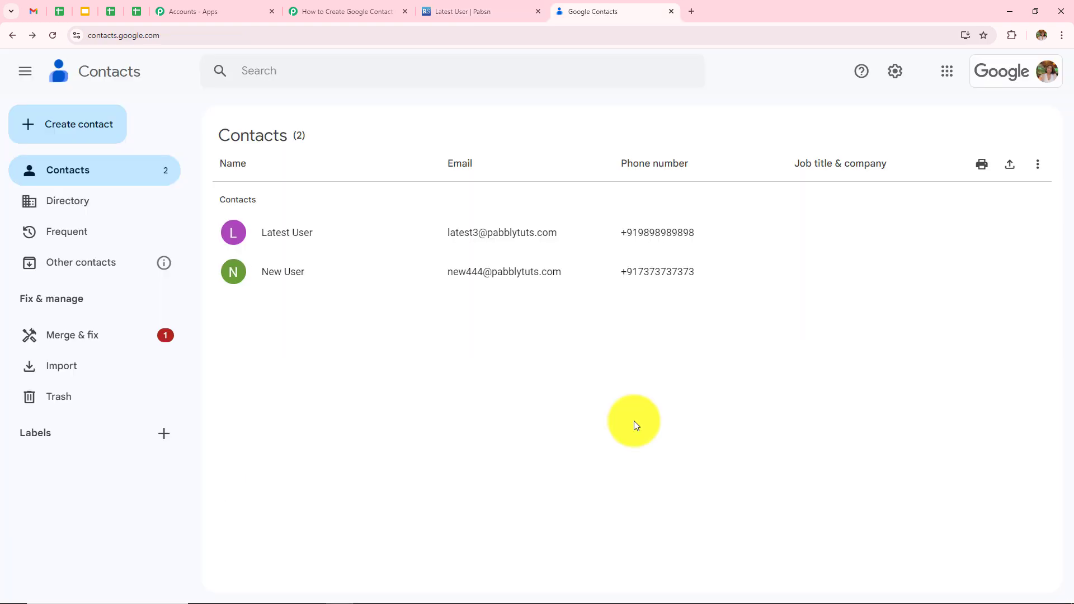
pyautogui.click(317, 239)
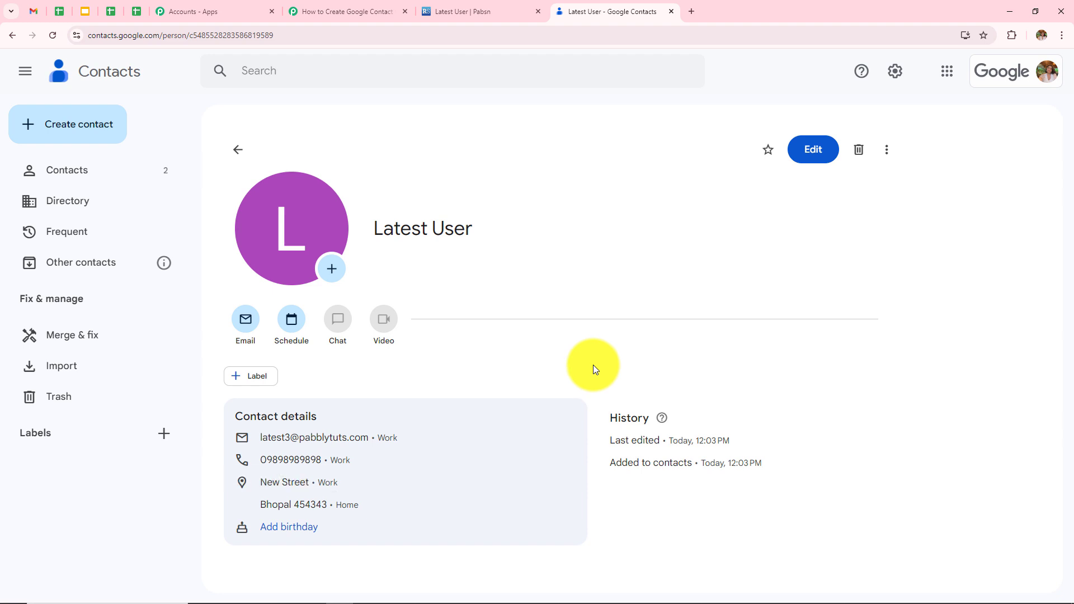
# Switch to Pabbly Connect and review the RepairShopr New Customer trigger's setup and the customer attributes in its captured response.
pyautogui.click(305, 10)
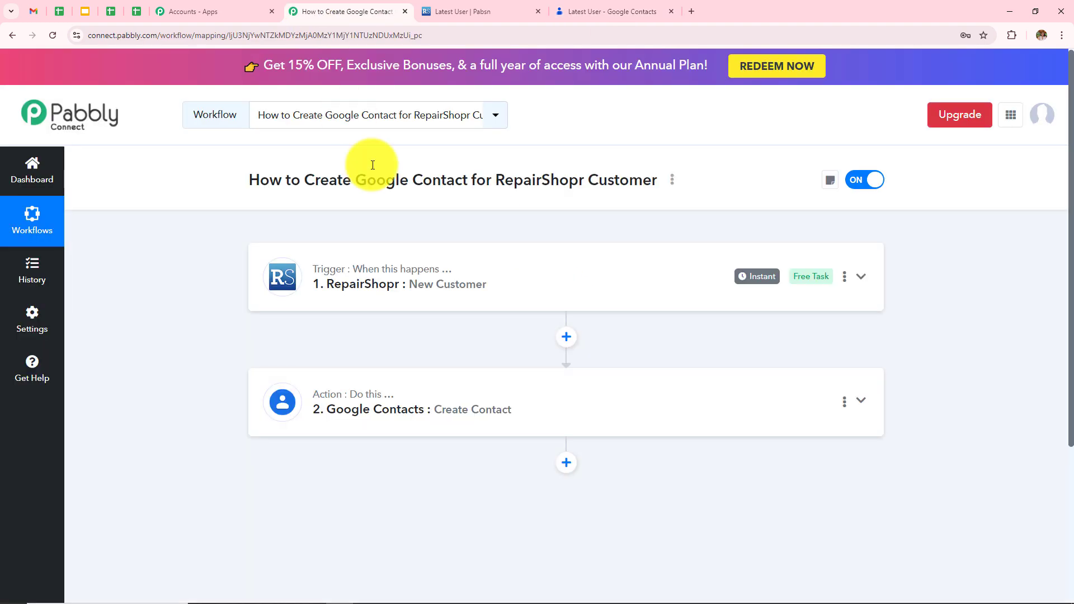
pyautogui.click(400, 285)
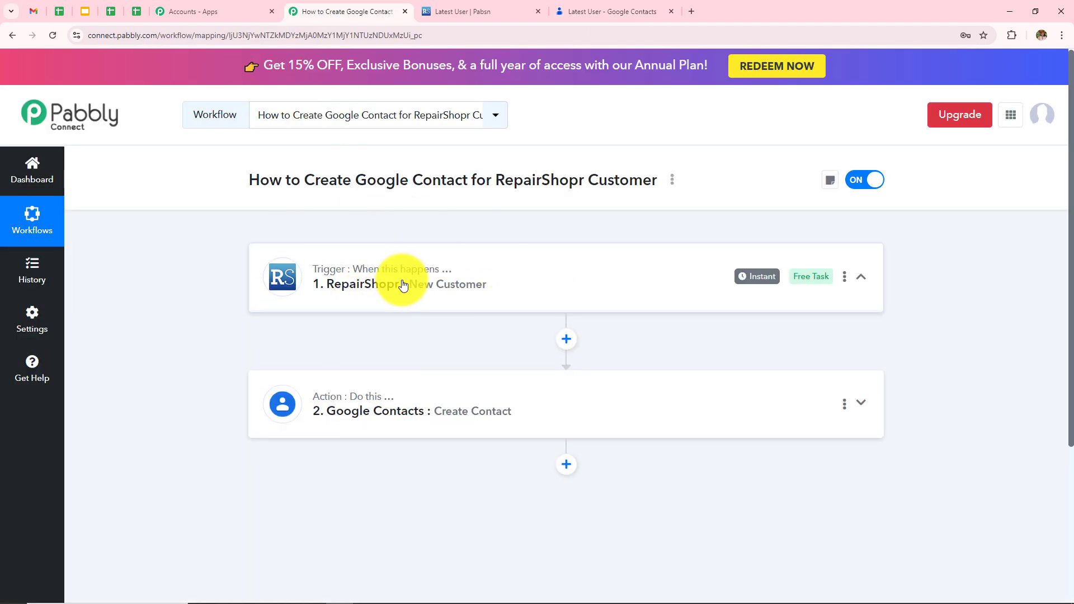
pyautogui.scroll(-3, 434, 399)
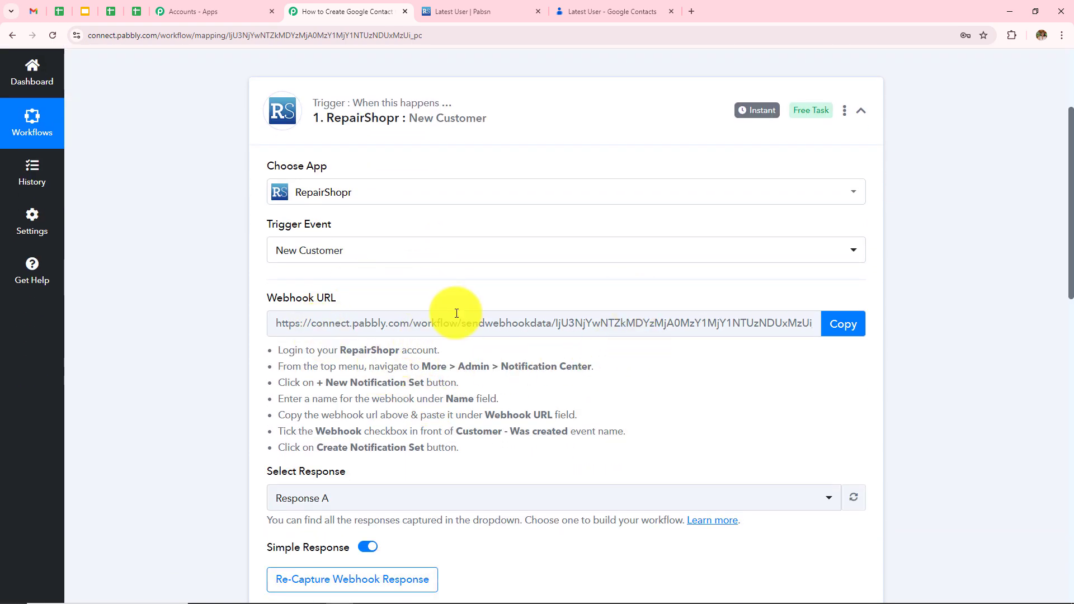
pyautogui.scroll(-6, 481, 400)
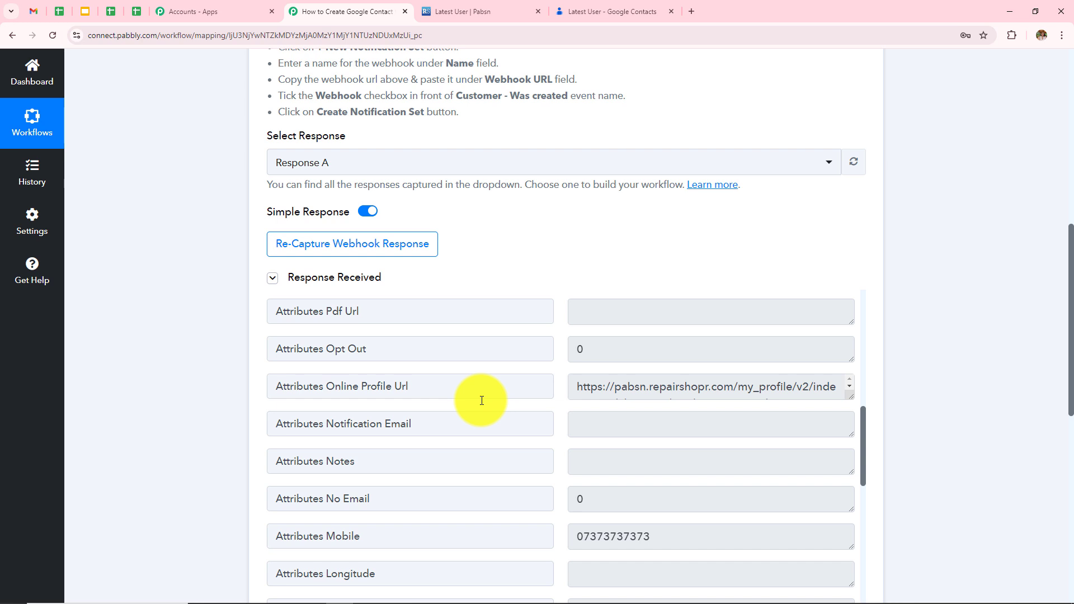
pyautogui.scroll(-2, 481, 401)
pyautogui.scroll(4, 521, 458)
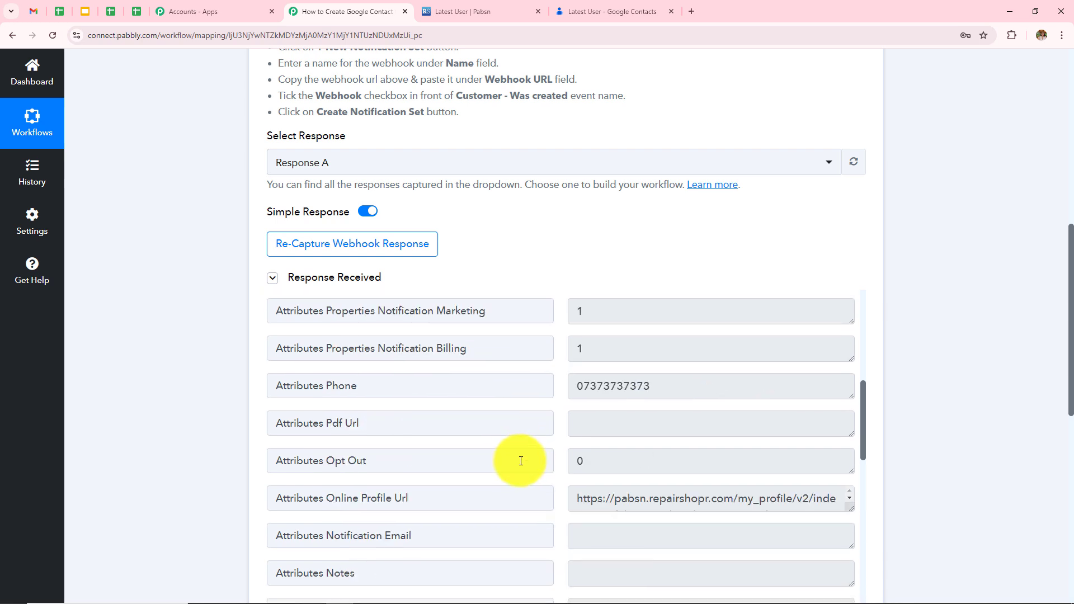
pyautogui.scroll(-3, 537, 447)
pyautogui.scroll(-5, 553, 435)
pyautogui.scroll(-4, 556, 232)
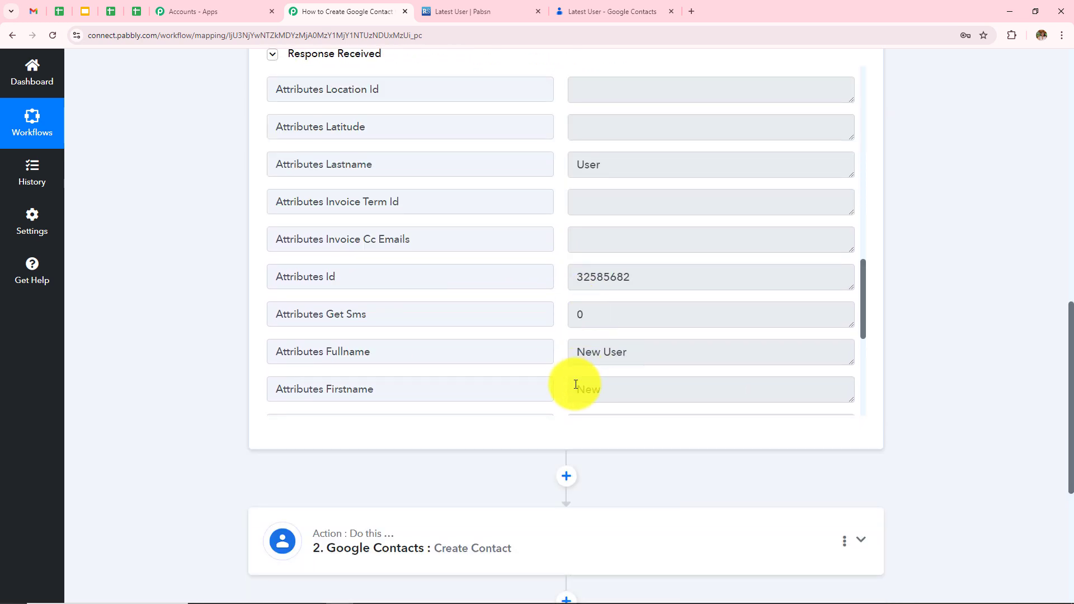
pyautogui.scroll(-3, 575, 383)
pyautogui.scroll(-3, 898, 371)
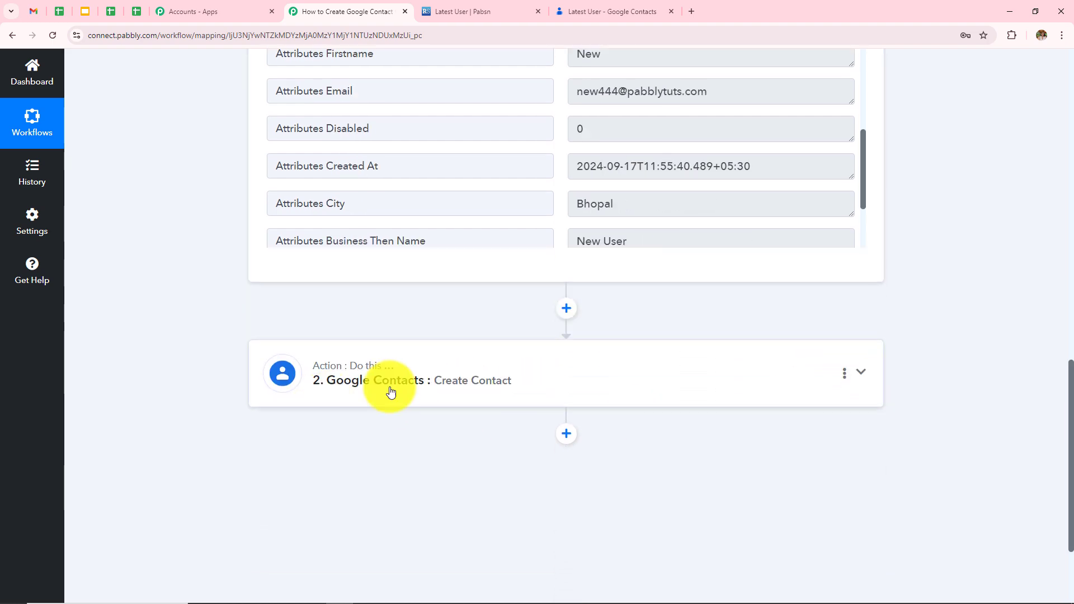
# Review the field mappings of the Google Contacts Create Contact action from names to addresses, and expand its received response.
pyautogui.click(423, 386)
pyautogui.scroll(8, 423, 391)
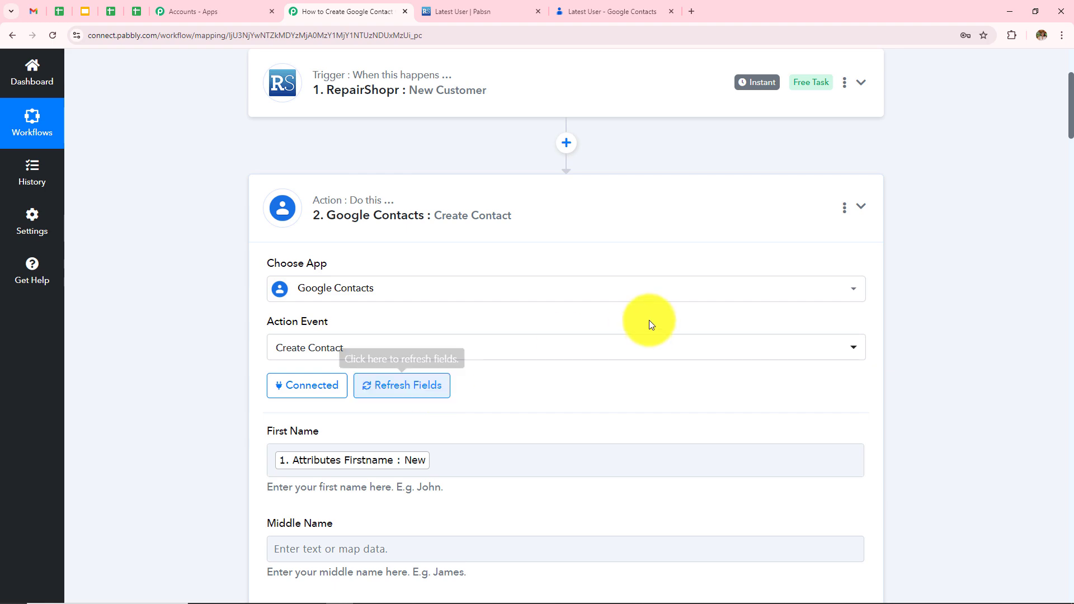
pyautogui.scroll(-3, 650, 322)
pyautogui.scroll(-3, 555, 361)
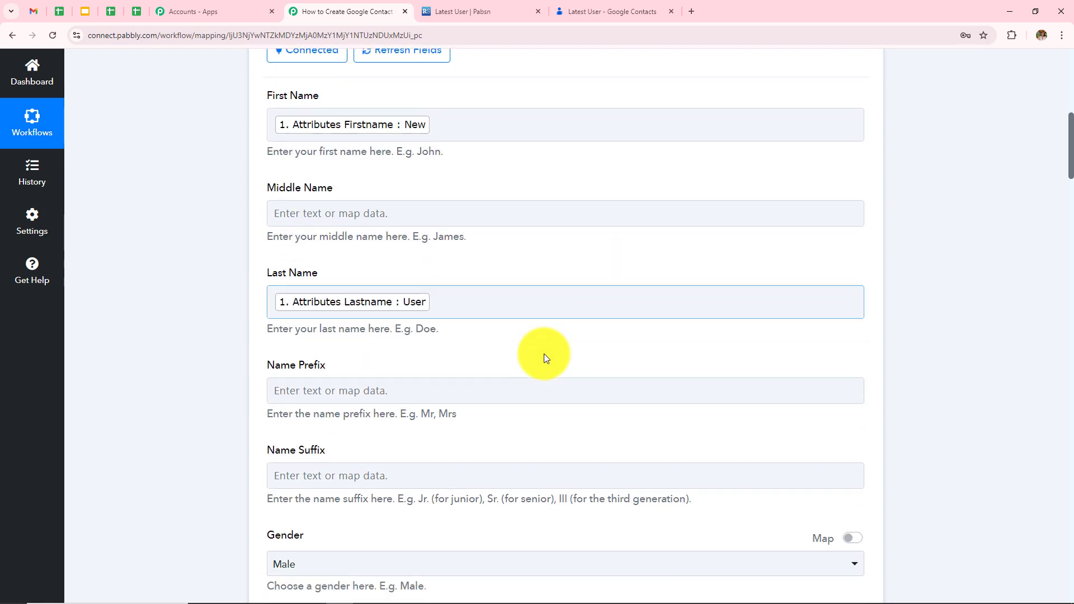
pyautogui.scroll(-8, 544, 353)
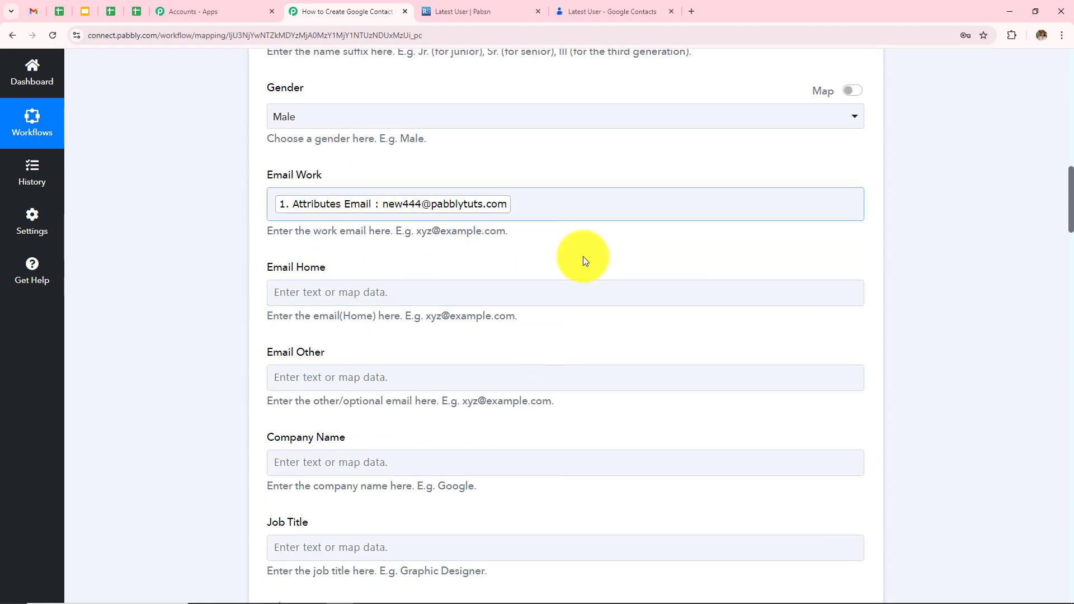
pyautogui.scroll(-17, 584, 260)
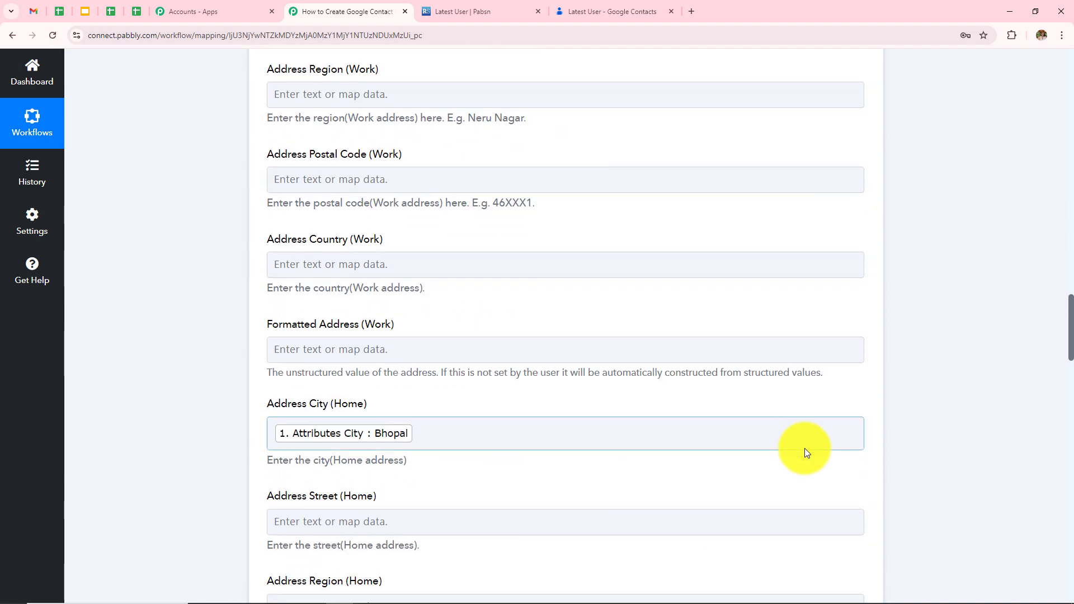
pyautogui.scroll(-20, 460, 482)
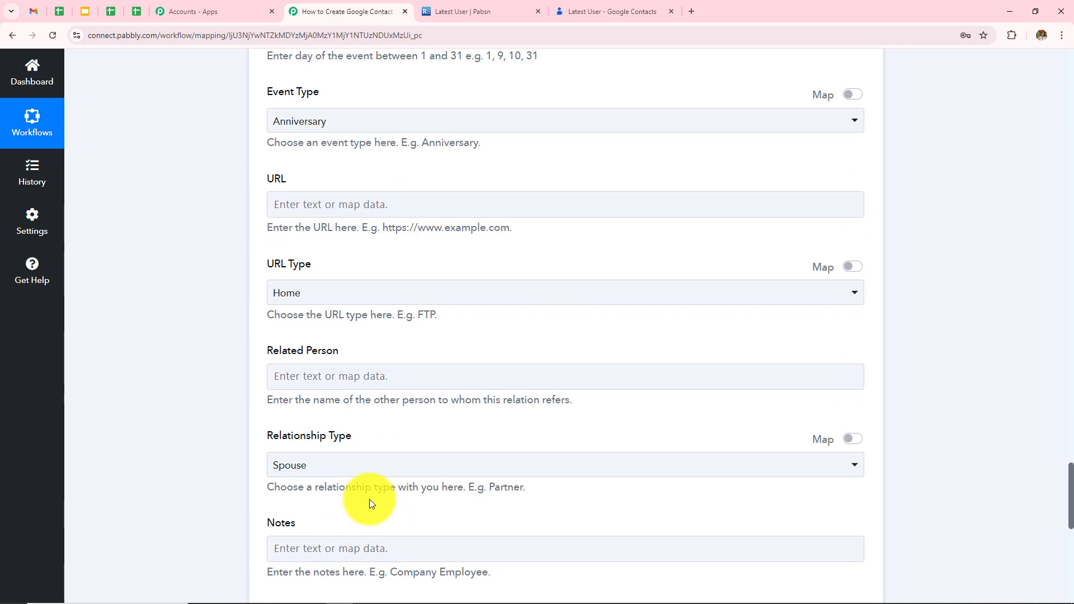
pyautogui.scroll(-10, 370, 499)
pyautogui.click(340, 259)
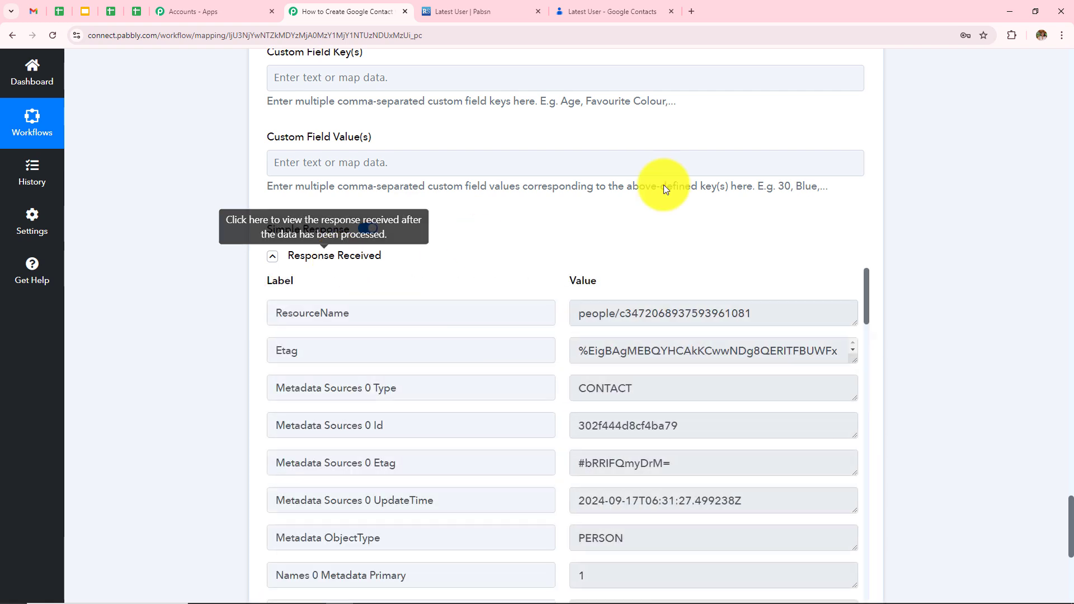
# Check the full contact list in Google Contacts, and return to the Pabbly Connect workflow.
pyautogui.click(618, 11)
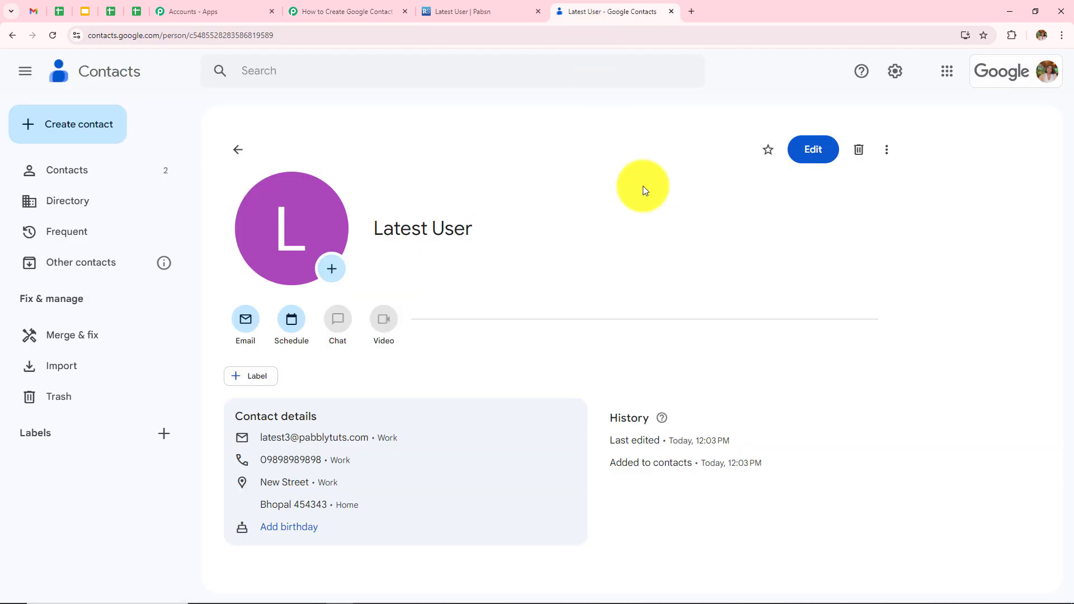
pyautogui.click(12, 34)
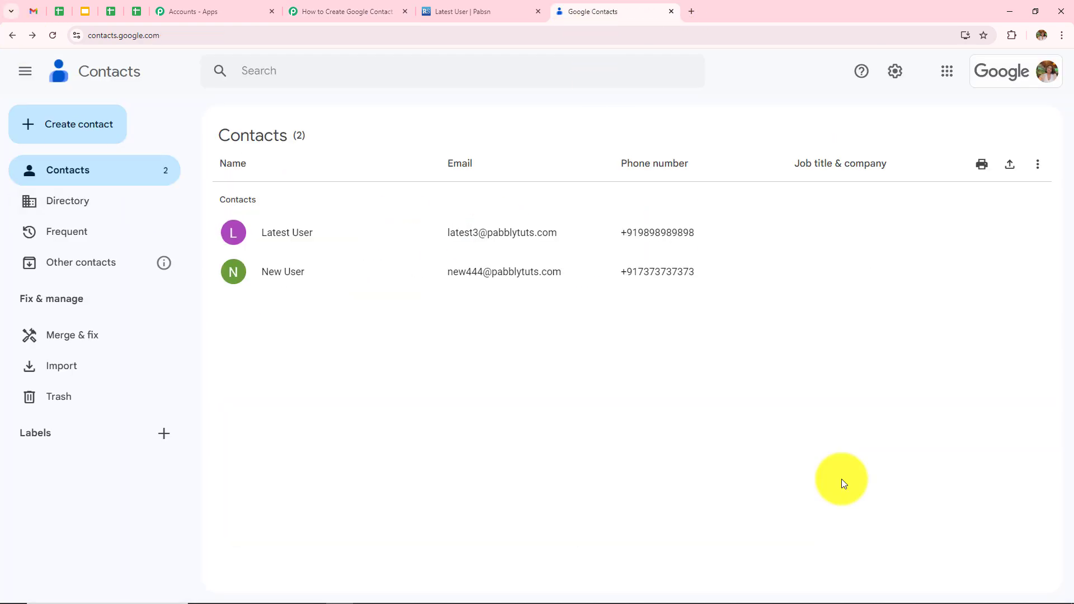
pyautogui.click(334, 12)
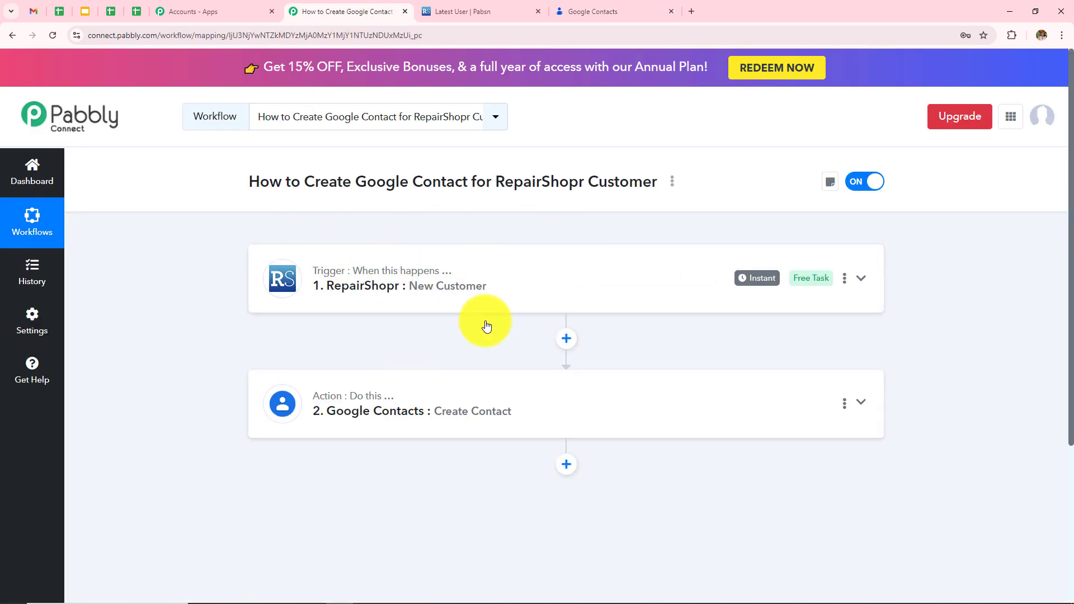